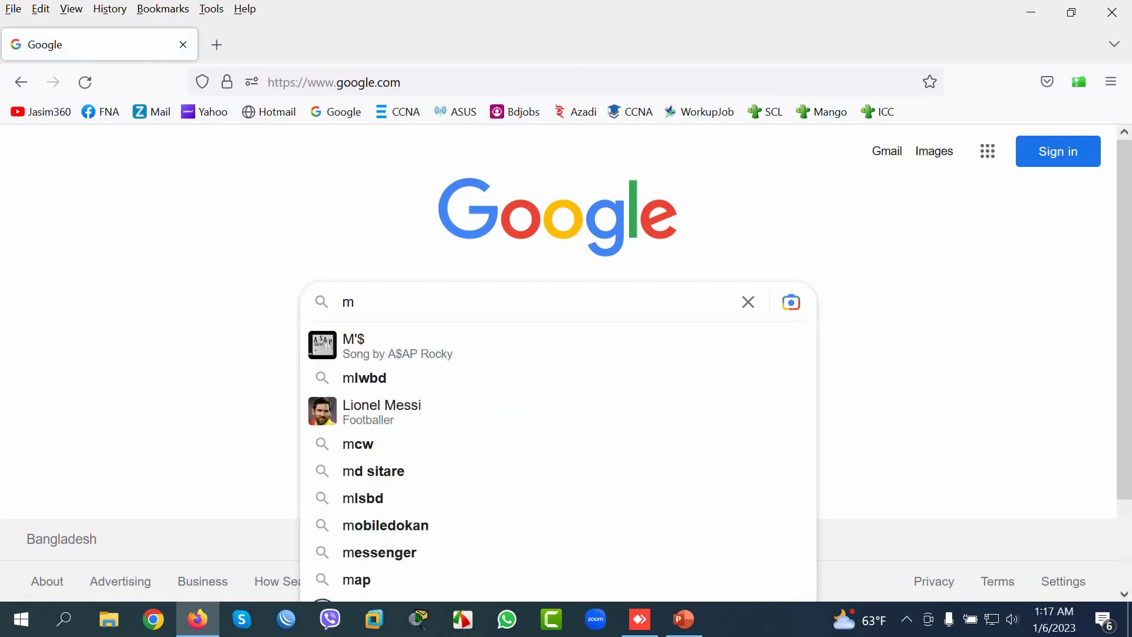
Step: Search Google for 'm-tik vg' and open the jolims.com M-Tik Voucher Generator result
type("vg")
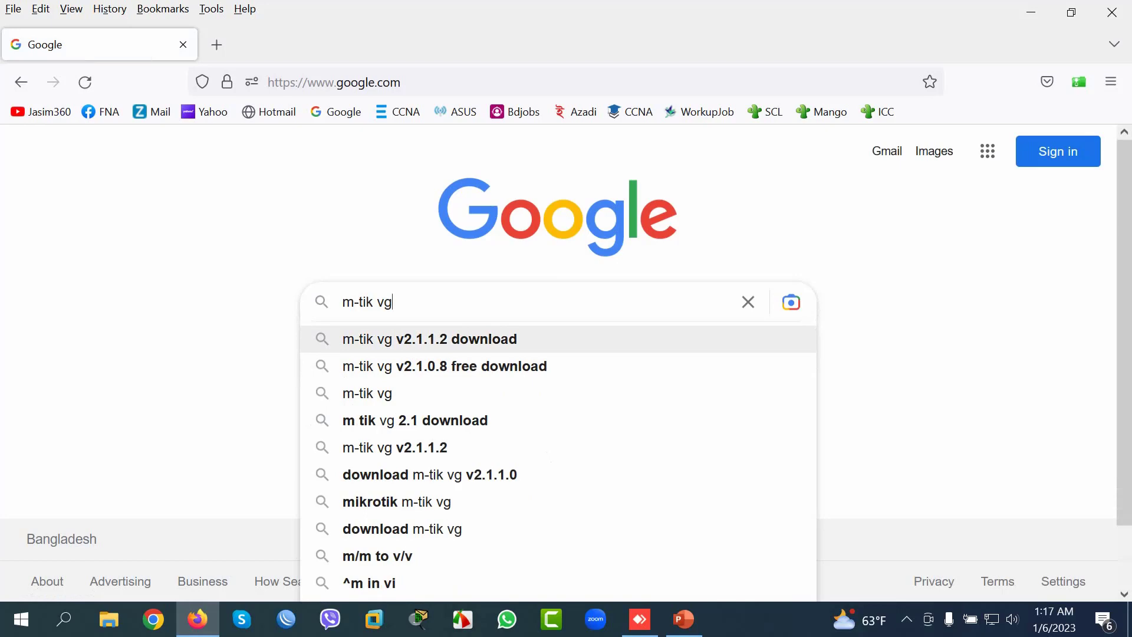
left_click(430, 339)
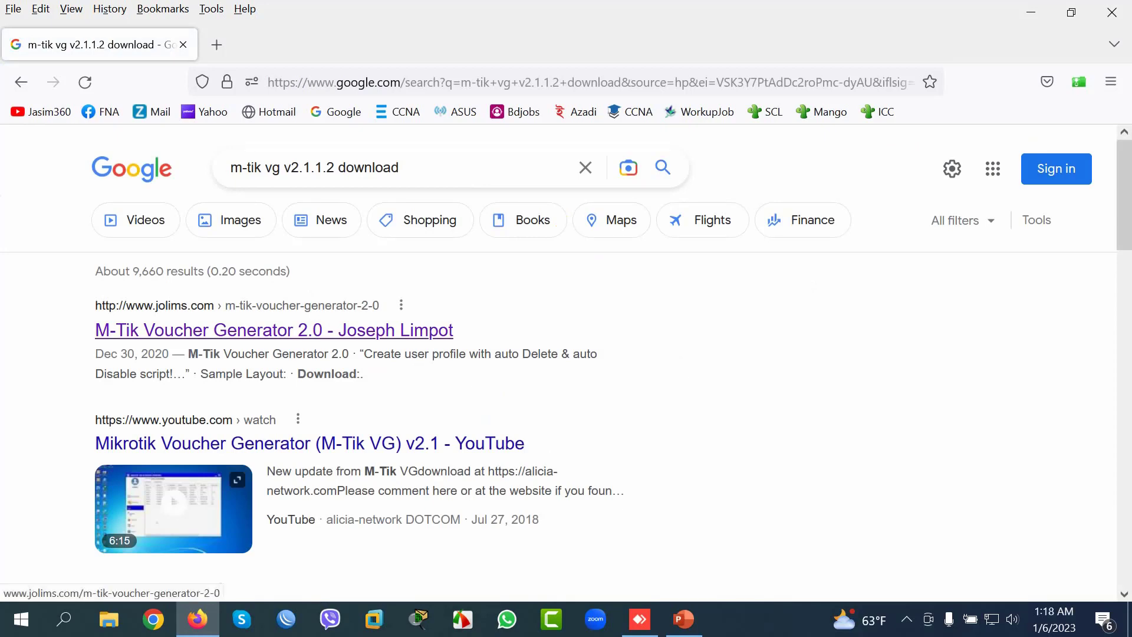
left_click(274, 330)
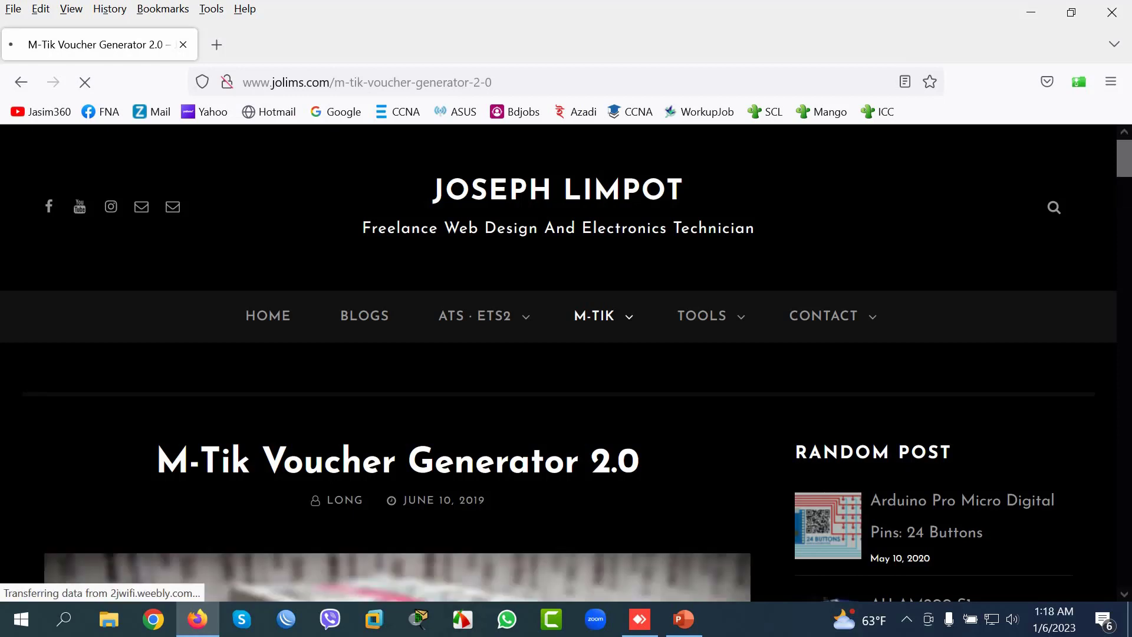
Step: Download 2J_WiFi_MTik-2.1_VG_Mod.zip from the jolims.com M-TIK VG 2.1 page
mouse_move(601, 315)
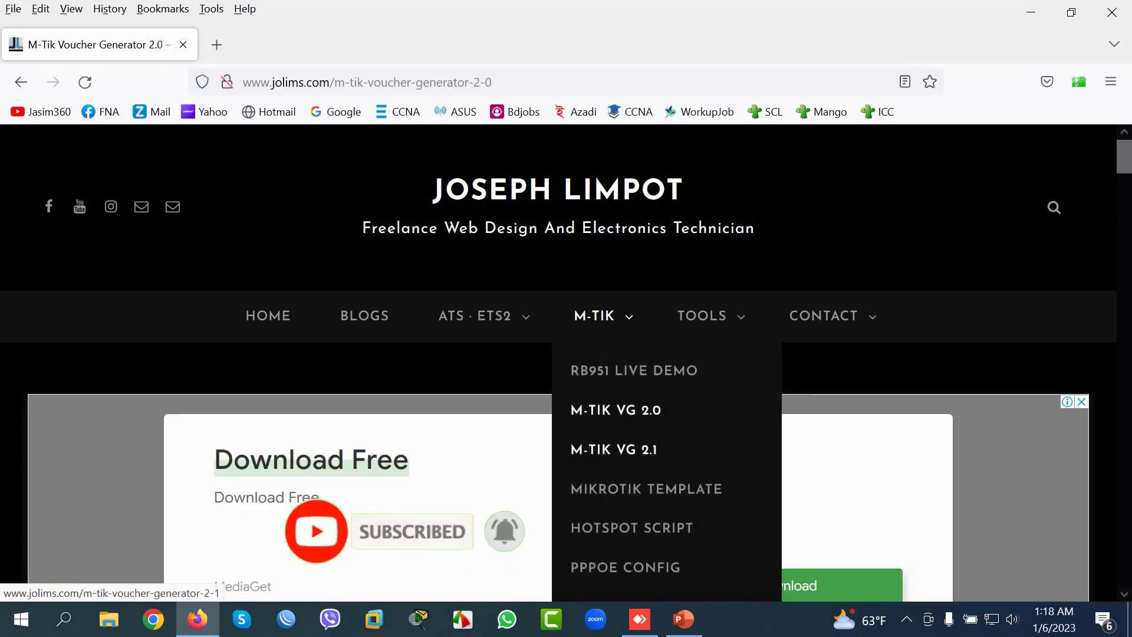
left_click(614, 450)
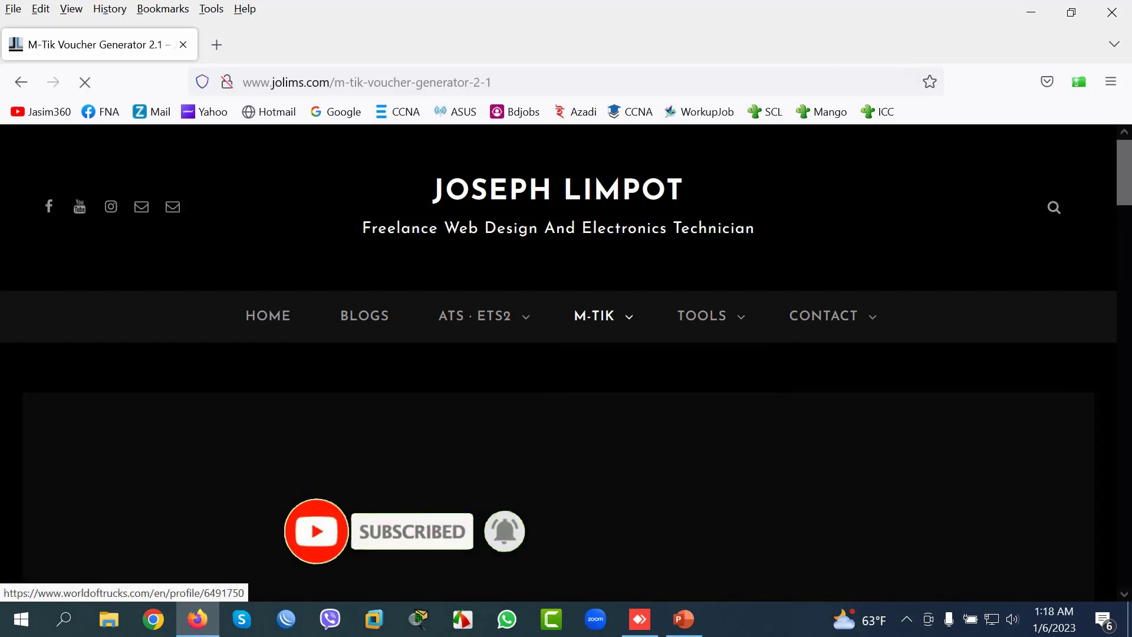
scroll(566, 354, "down", 4)
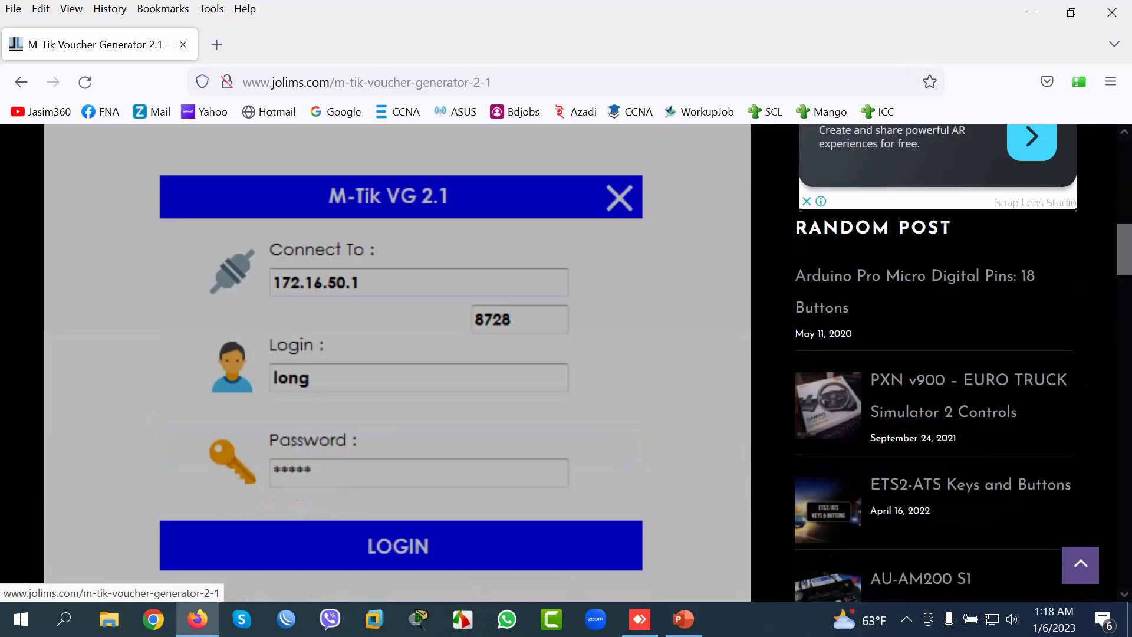
scroll(398, 363, "down", 10)
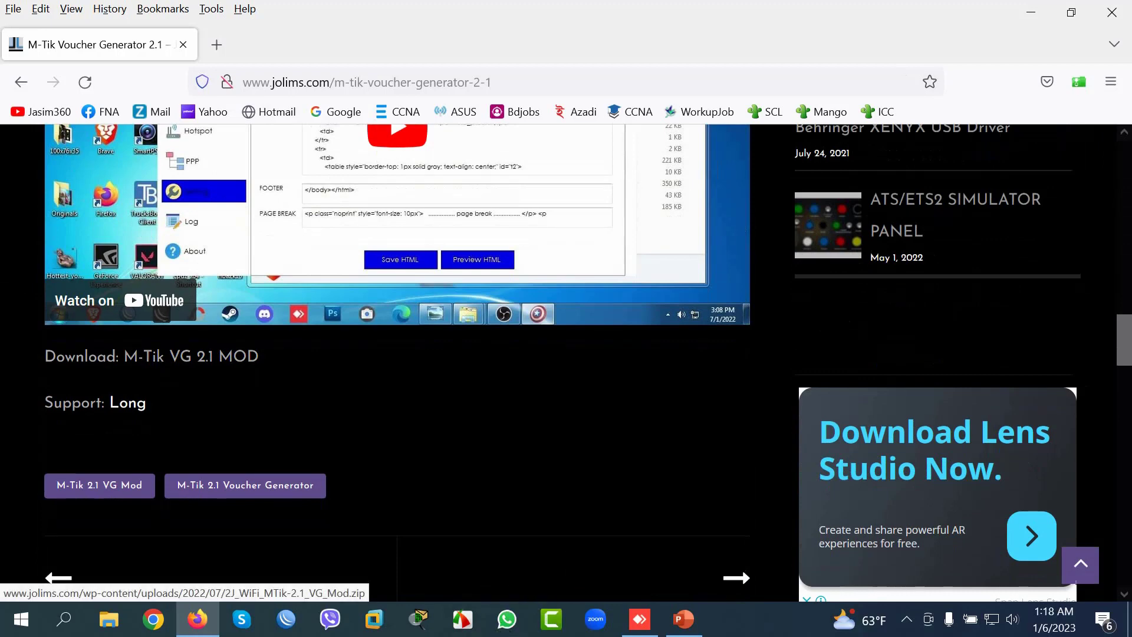
left_click(191, 356)
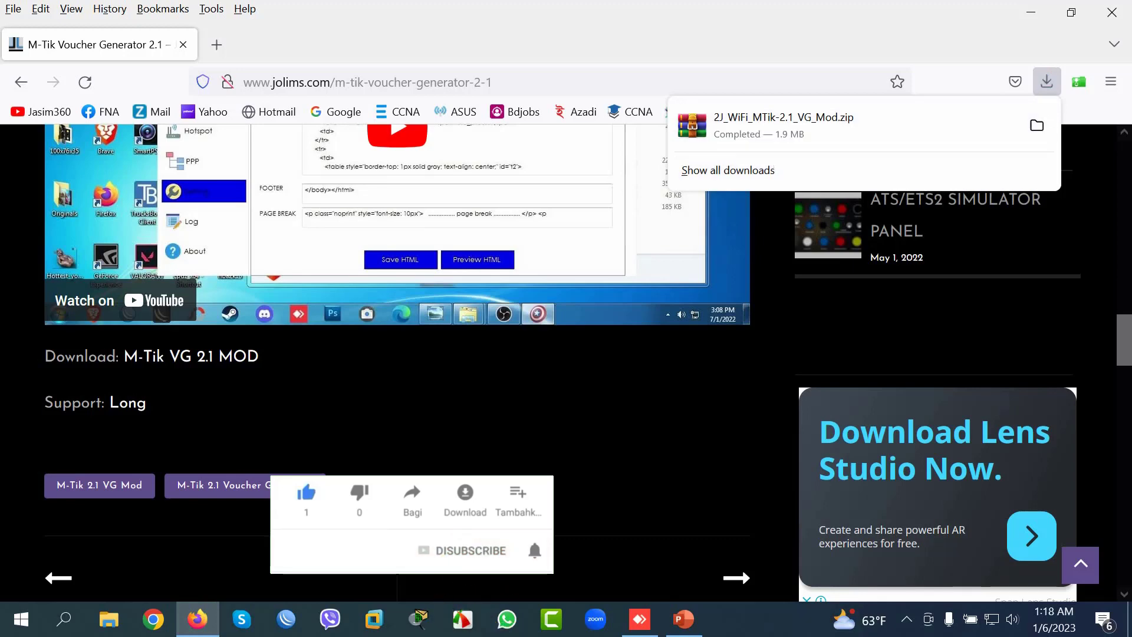
key("super+e")
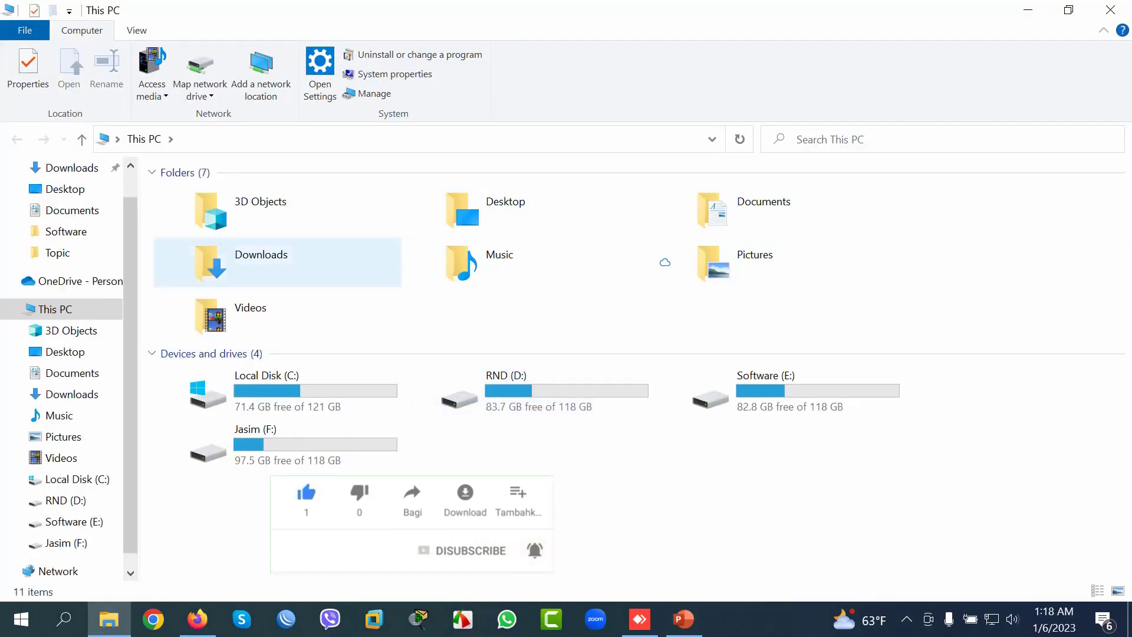
Step: Extract the downloaded M-Tik VG 2.1 zip into the Downloads folder
double_click(277, 262)
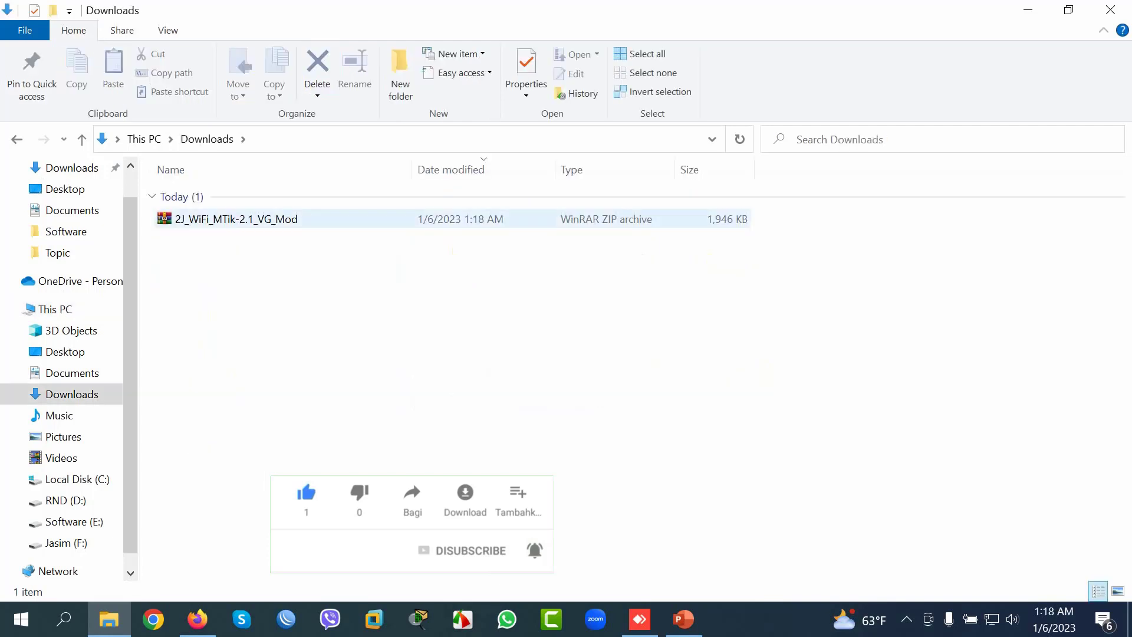
left_click(230, 219)
right_click(230, 219)
left_click(260, 301)
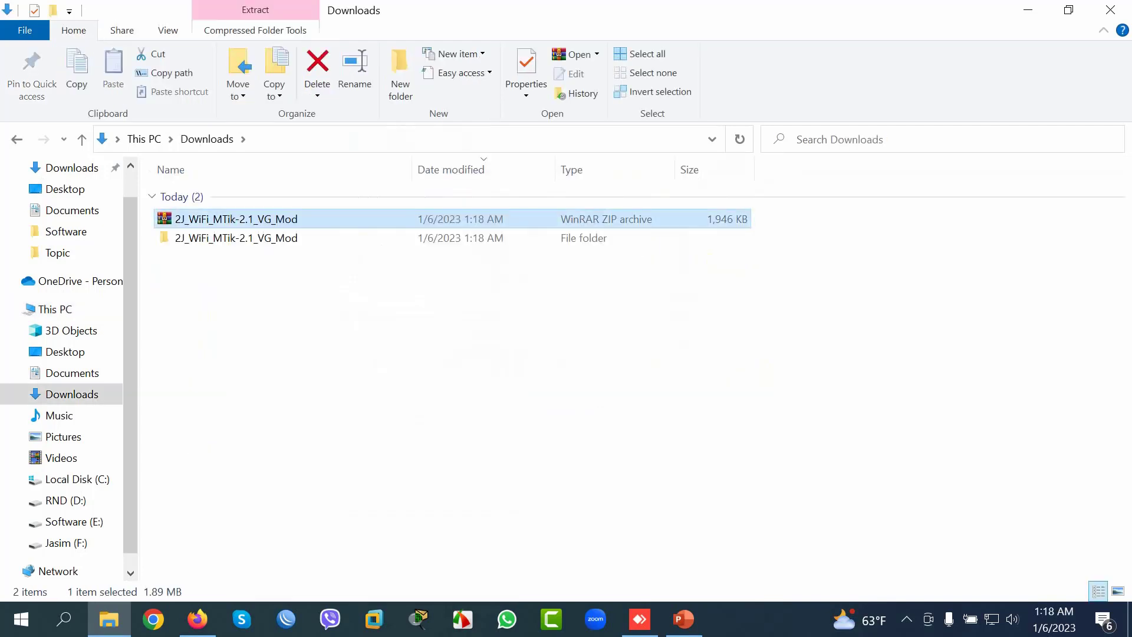
Step: Create a desktop shortcut to the extracted 2J WiFi M-Tik 2.1 VG application
double_click(236, 238)
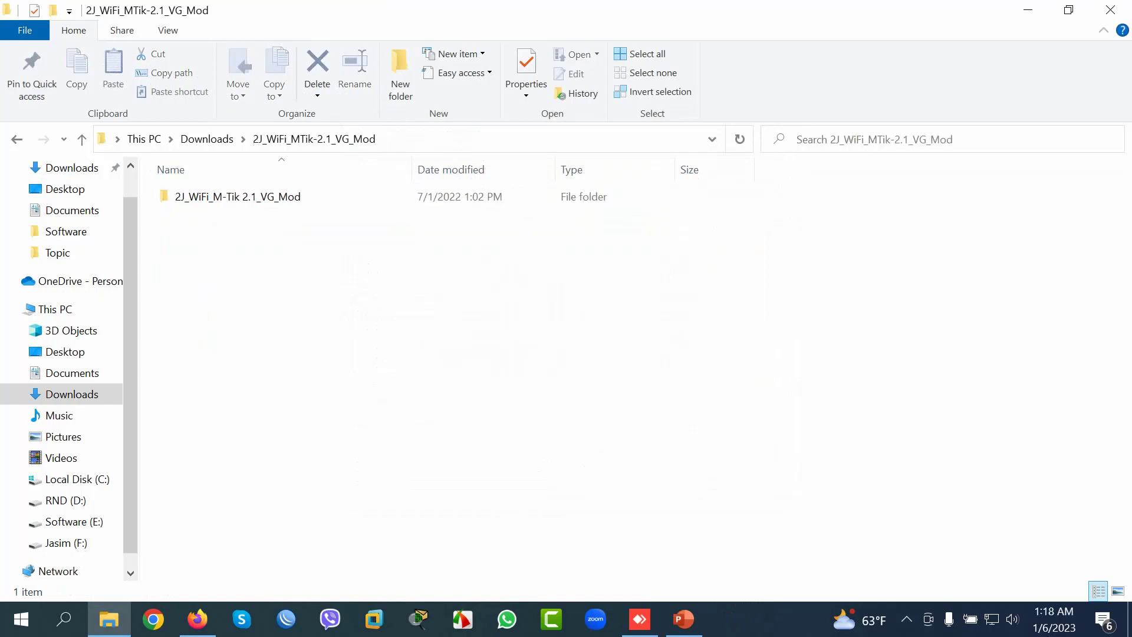
double_click(236, 197)
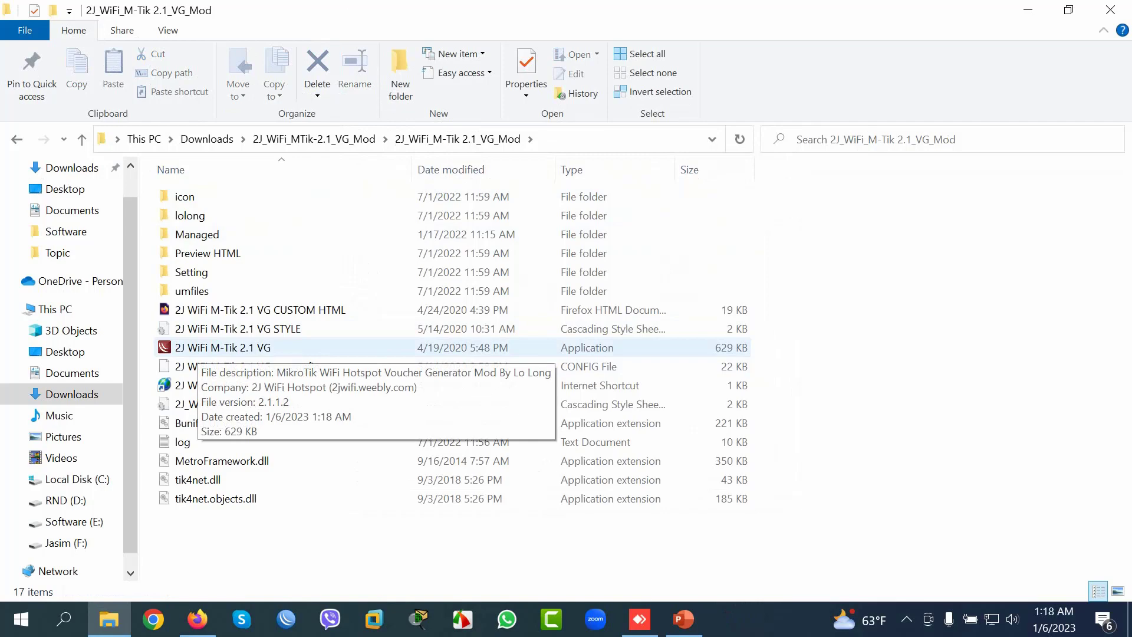
left_click(236, 348)
right_click(240, 348)
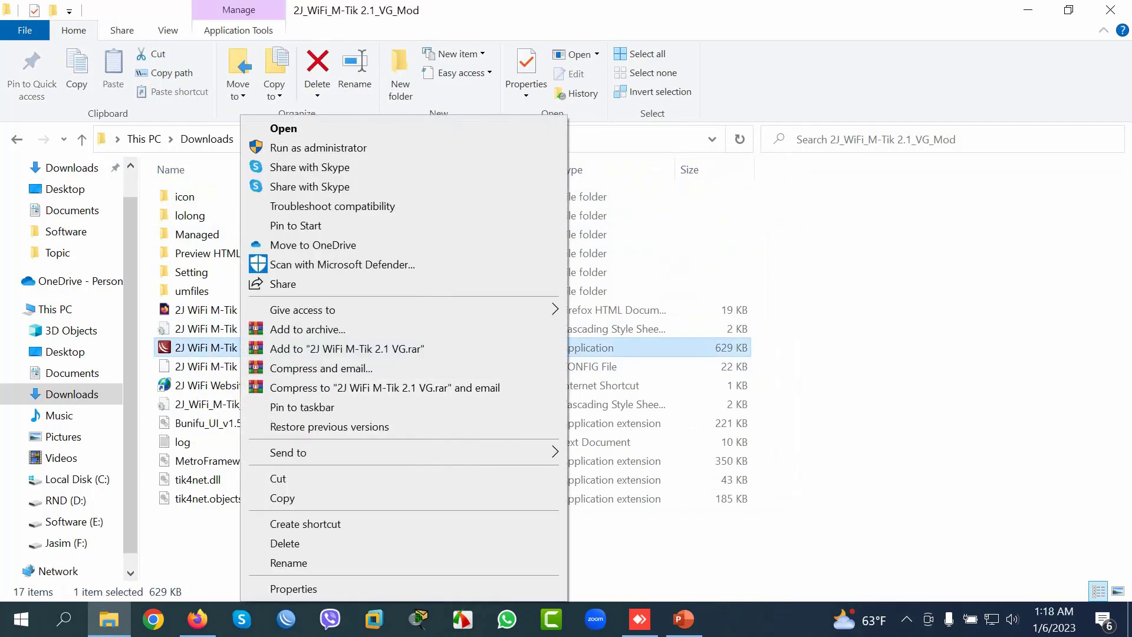
mouse_move(353, 453)
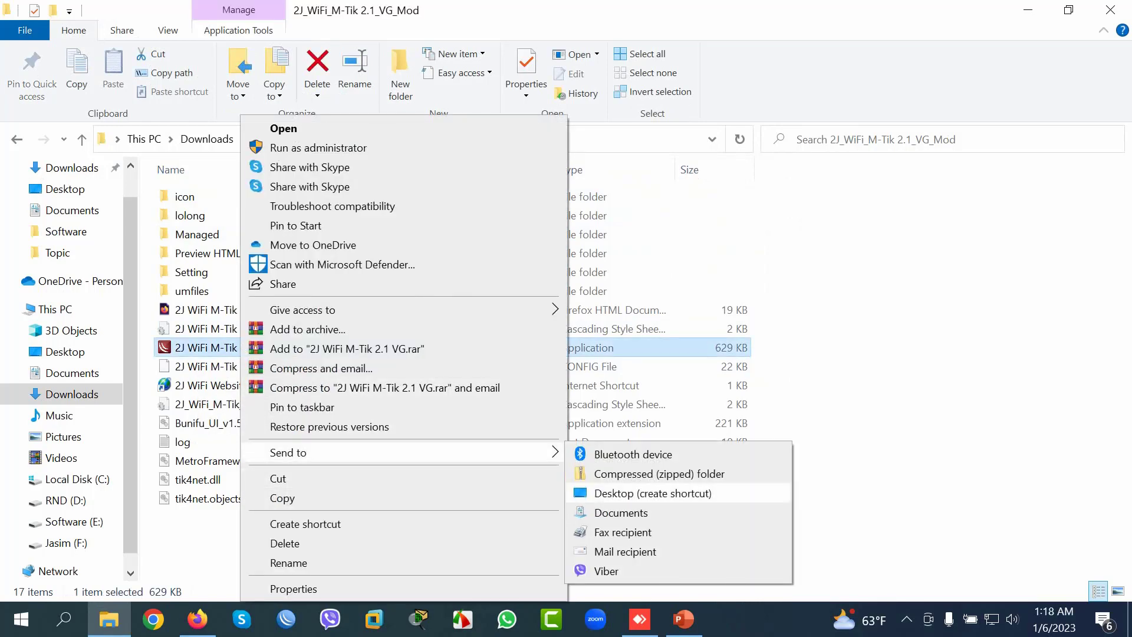
left_click(653, 493)
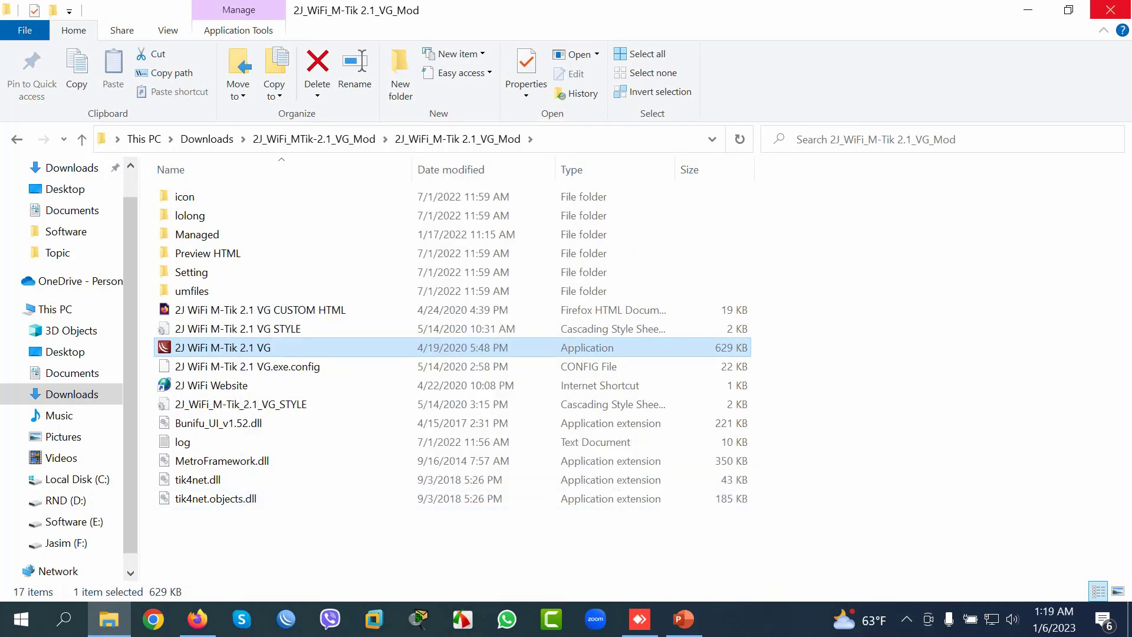
key("super+d")
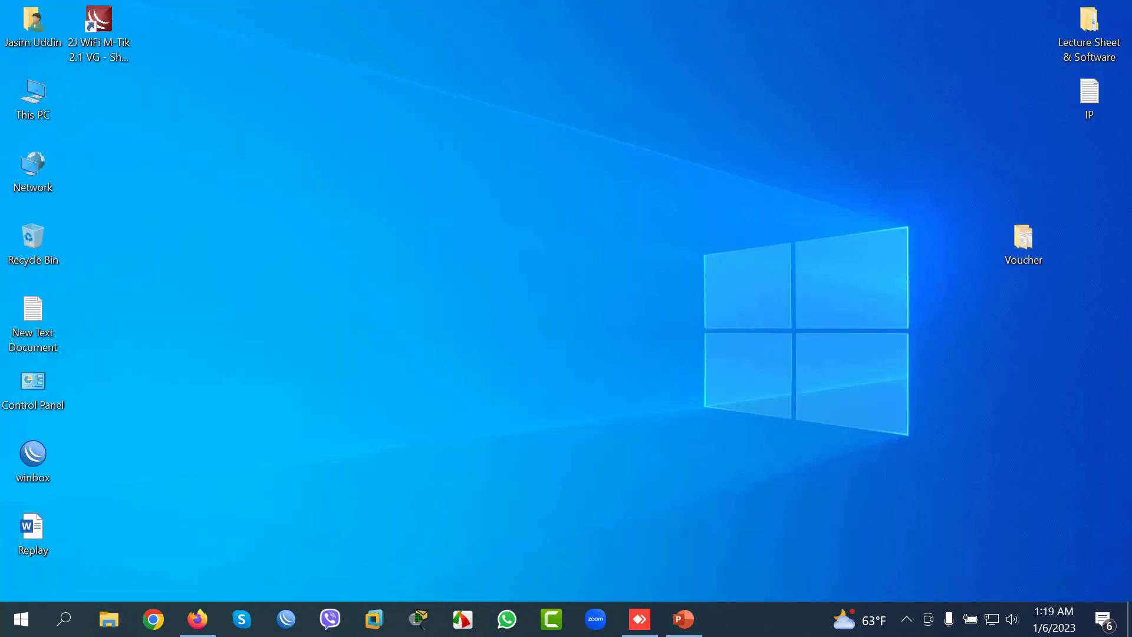
Step: Refresh the desktop, then launch WinBox and connect to the RB450G router
right_click(400, 241)
left_click(437, 293)
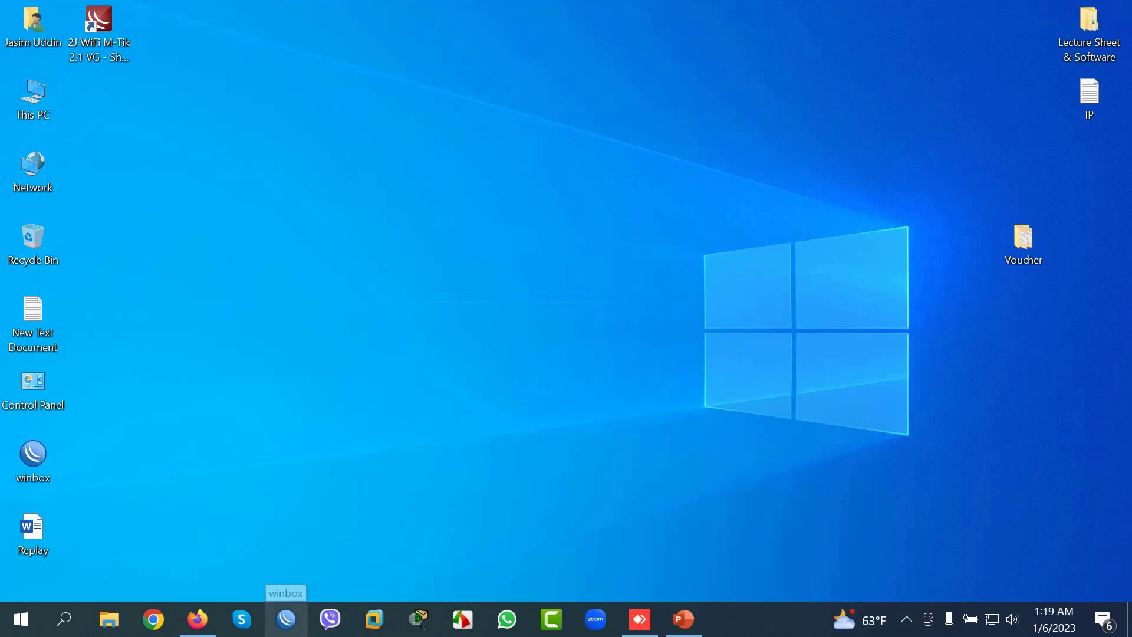
left_click(286, 619)
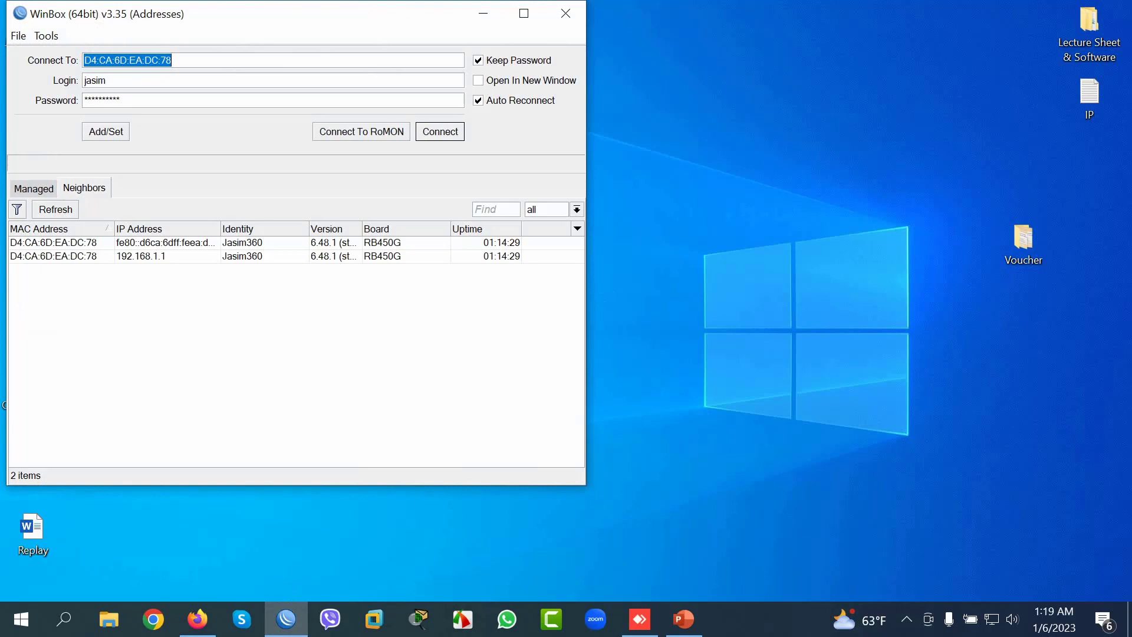
key("Return")
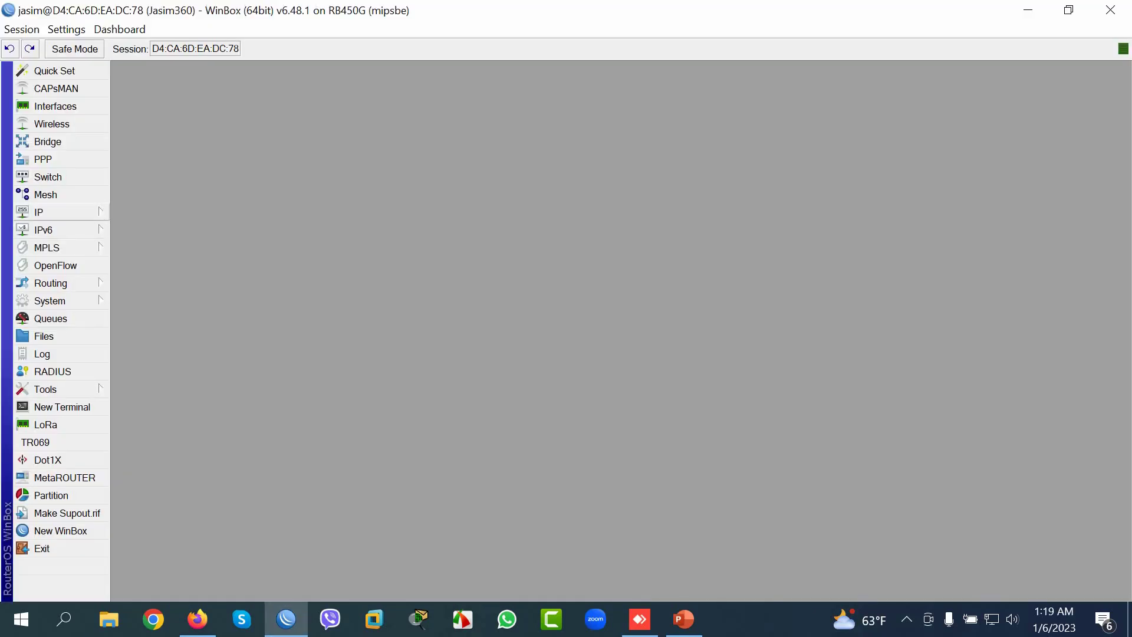
Step: Open IP > Hotspot and view each tab, ending on the empty Servers list
left_click(59, 213)
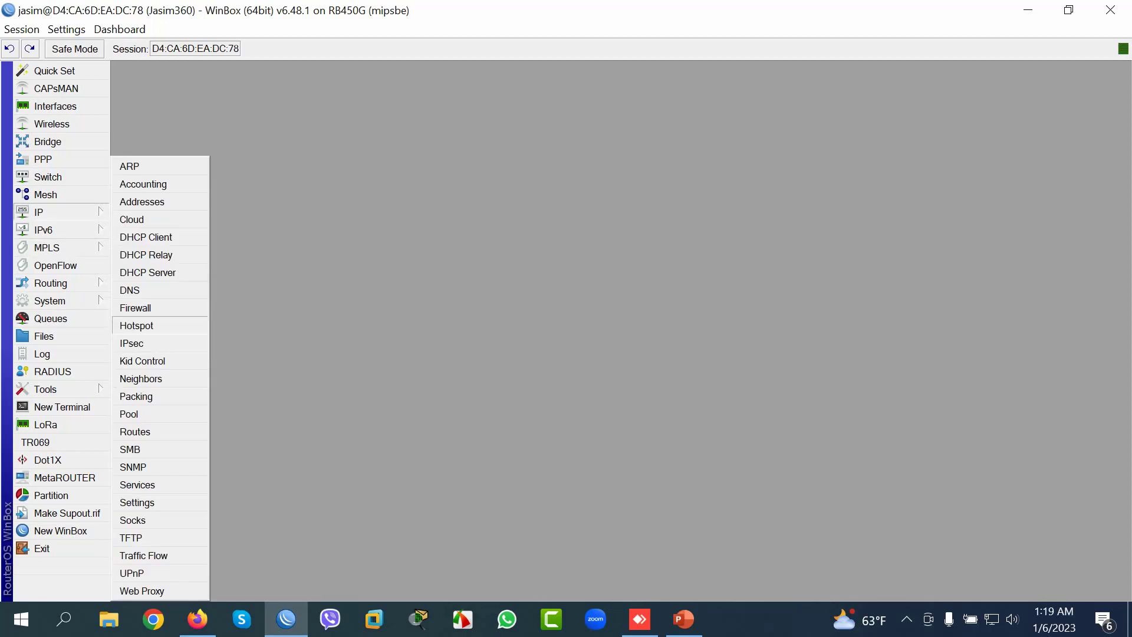
left_click(136, 326)
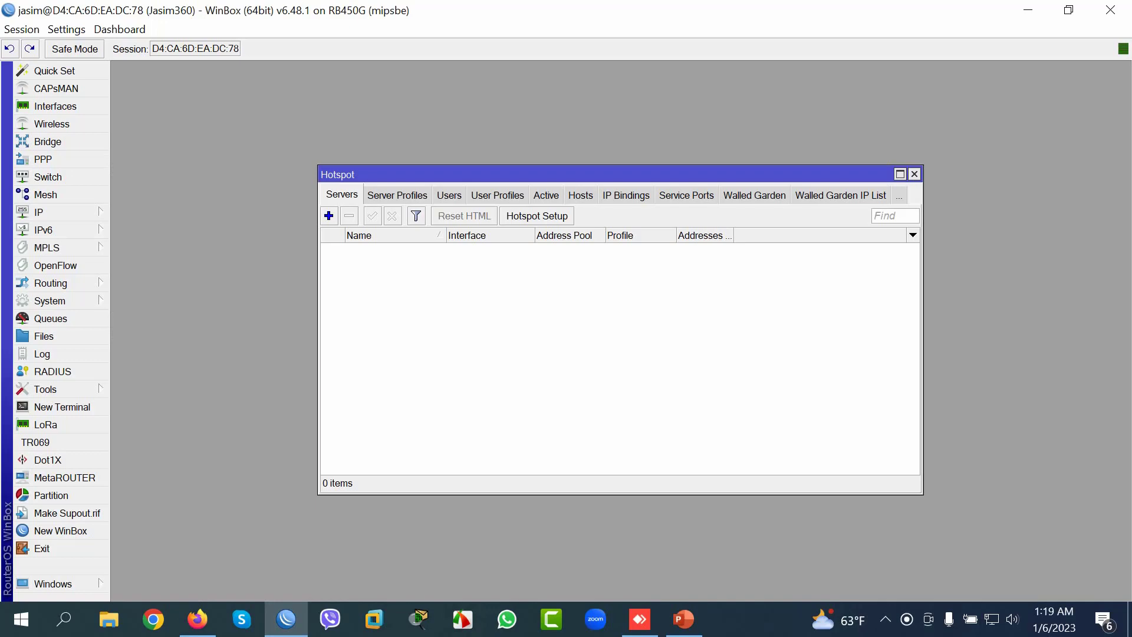
left_click(397, 196)
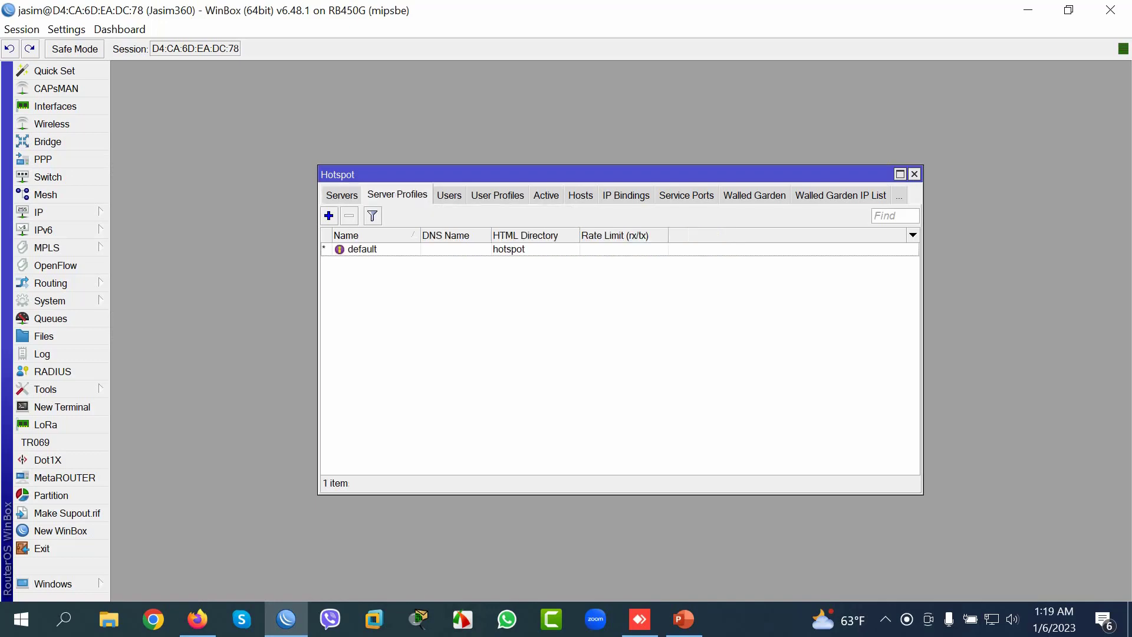
left_click(450, 195)
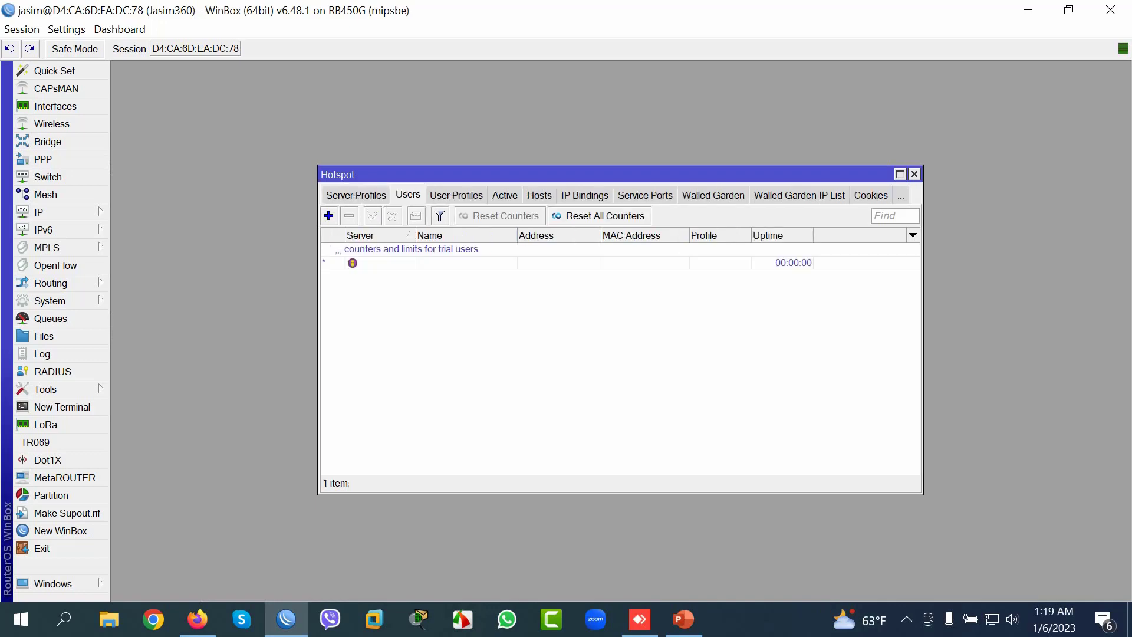
left_click(456, 195)
left_click(505, 196)
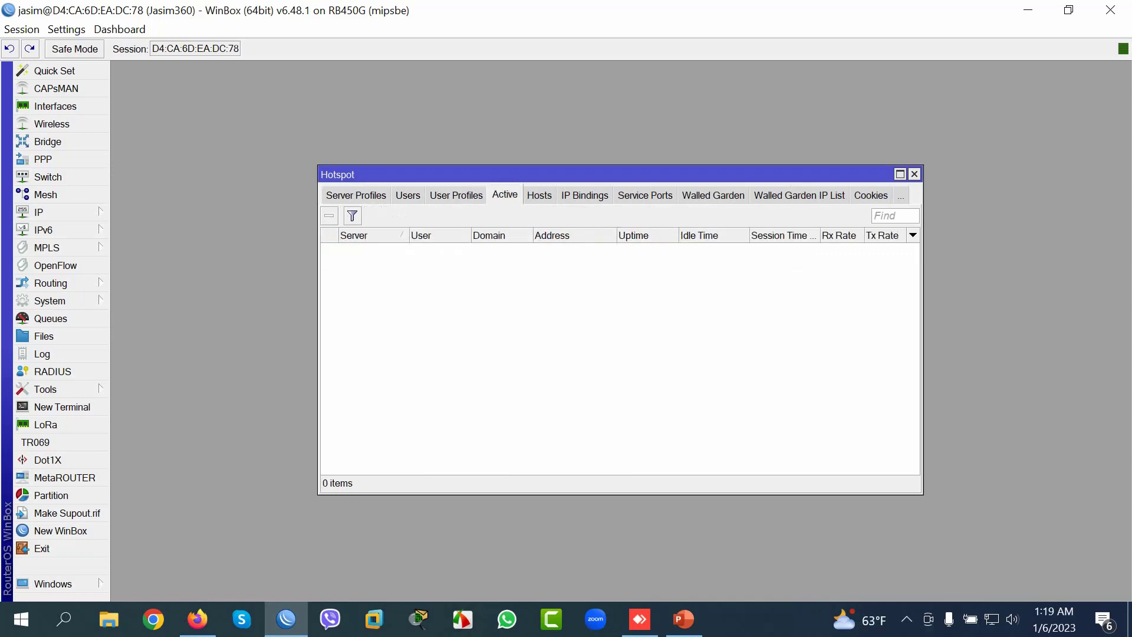
left_click(356, 195)
left_click(341, 194)
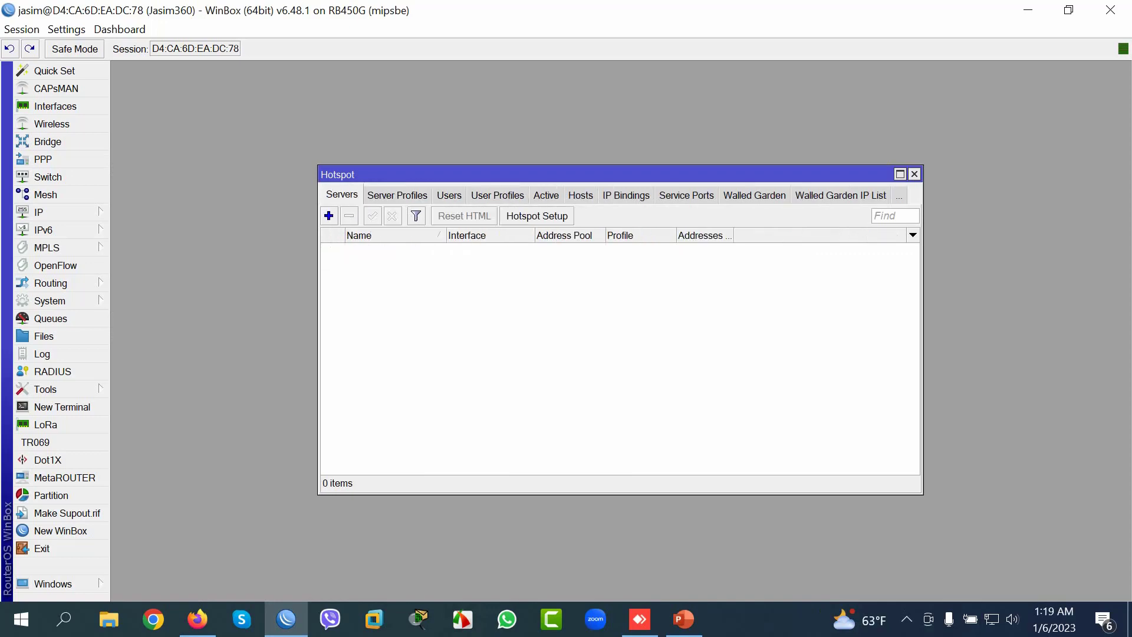
Step: Start the Hotspot Setup wizard with ether2-LAN as the hotspot interface
left_click(536, 216)
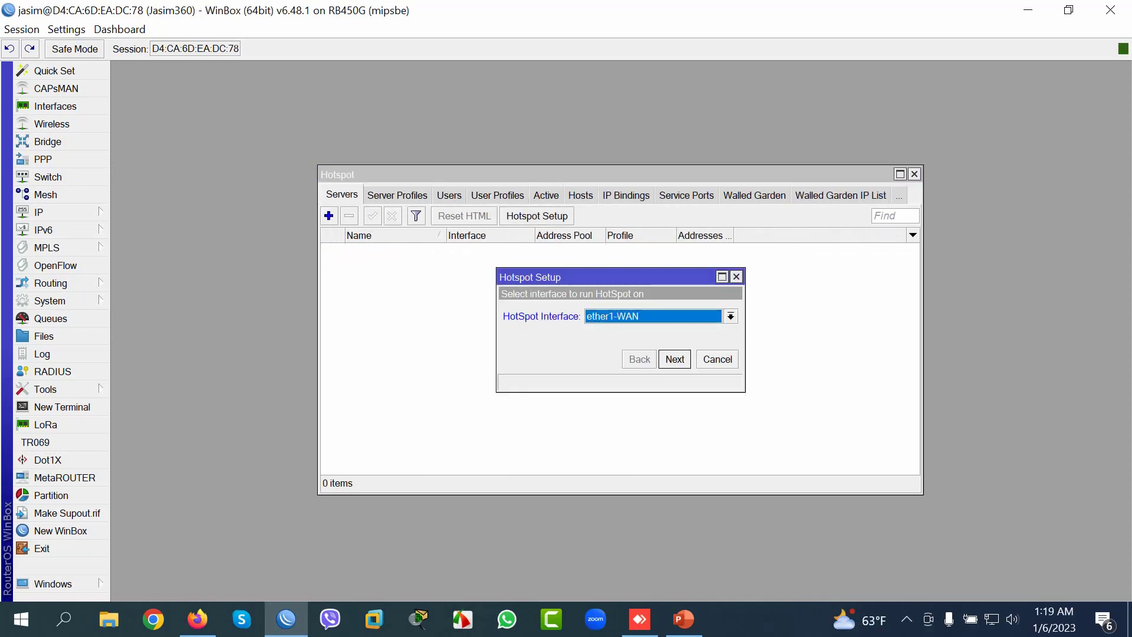
left_click(731, 316)
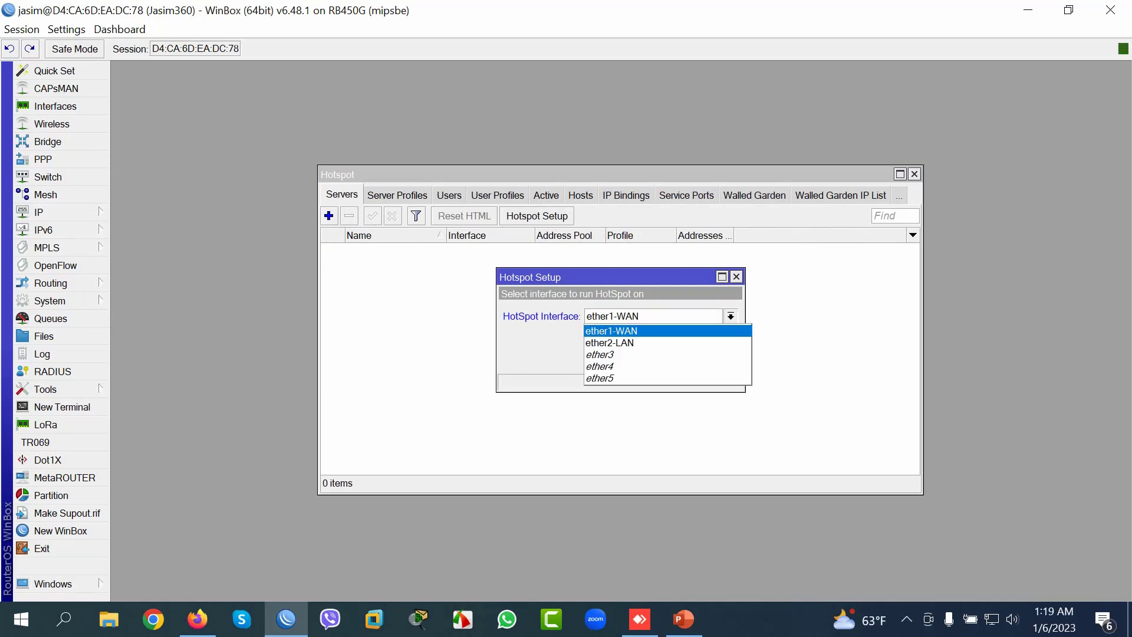
left_click(614, 342)
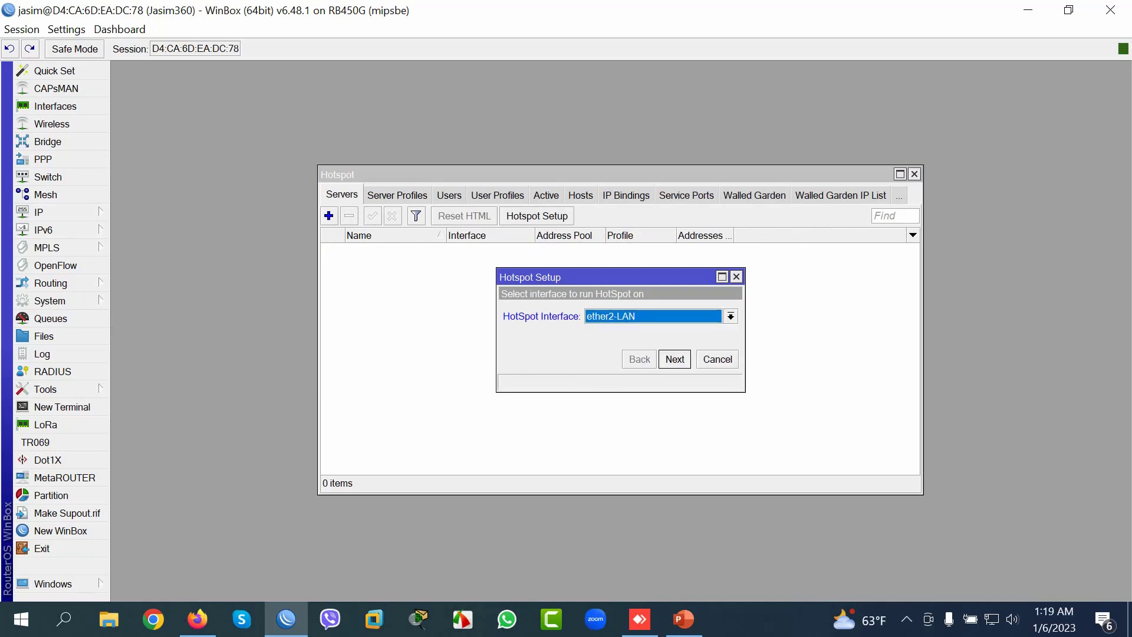
key("Return")
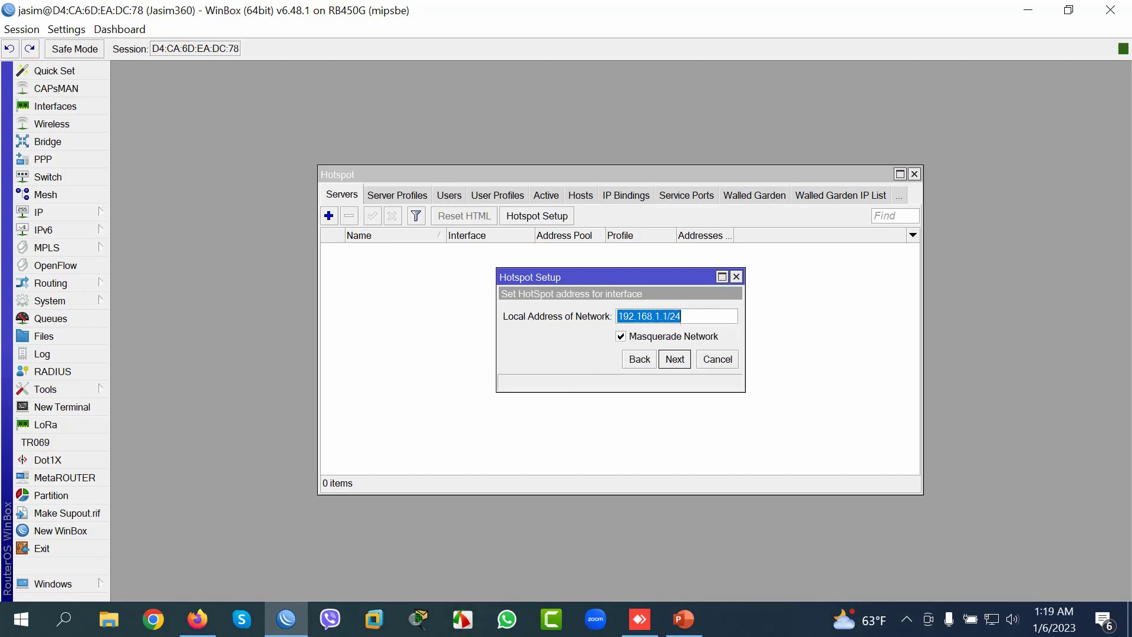
Step: Accept address 192.168.1.1/24, the pool, no certificate, no SMTP, and DNS 8.8.8.8
key("Return")
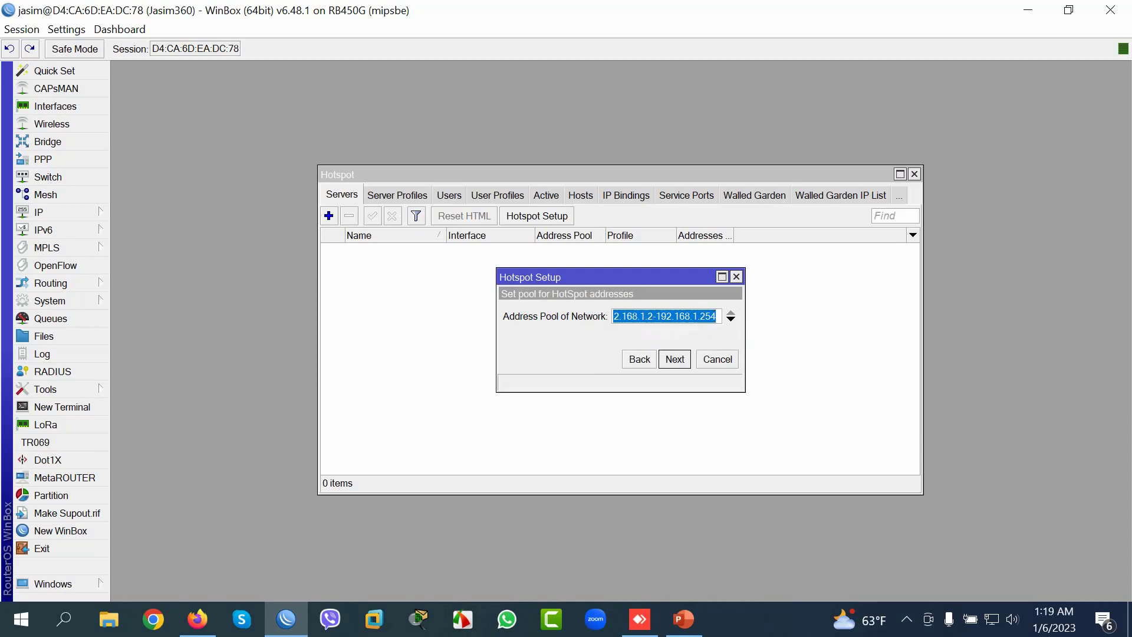
key("Return")
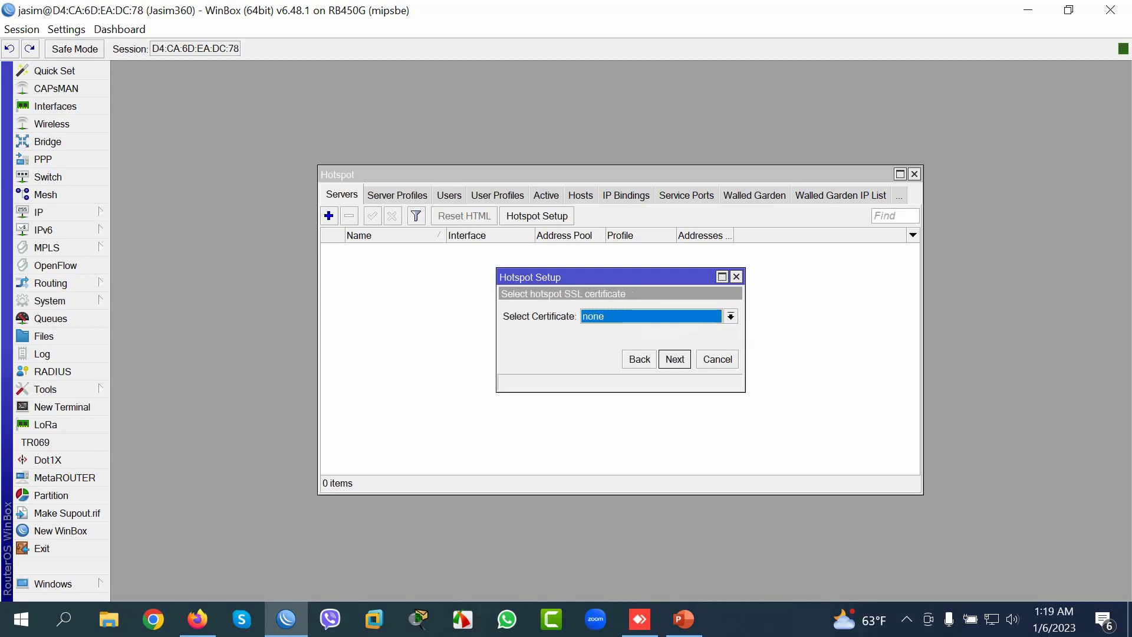
key("Return")
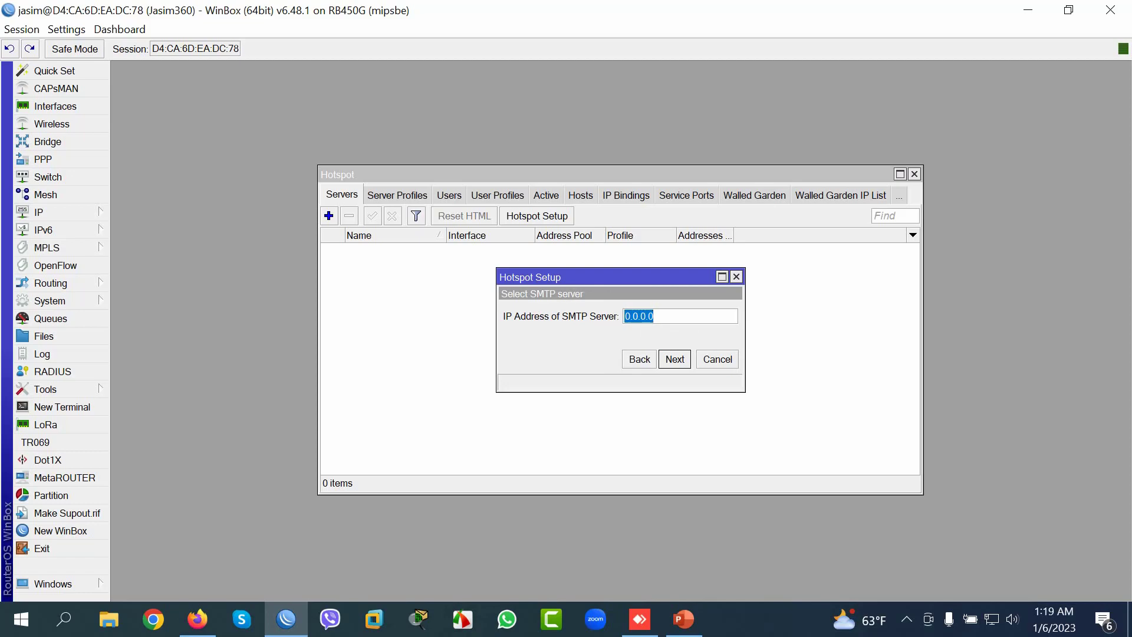
key("Return")
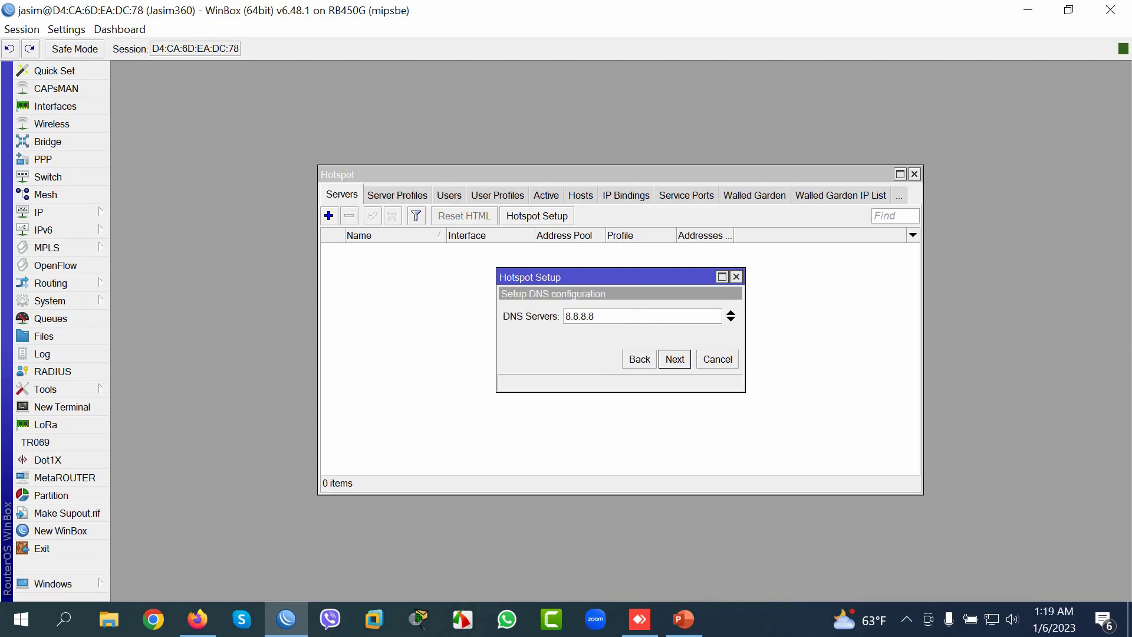
key("Return")
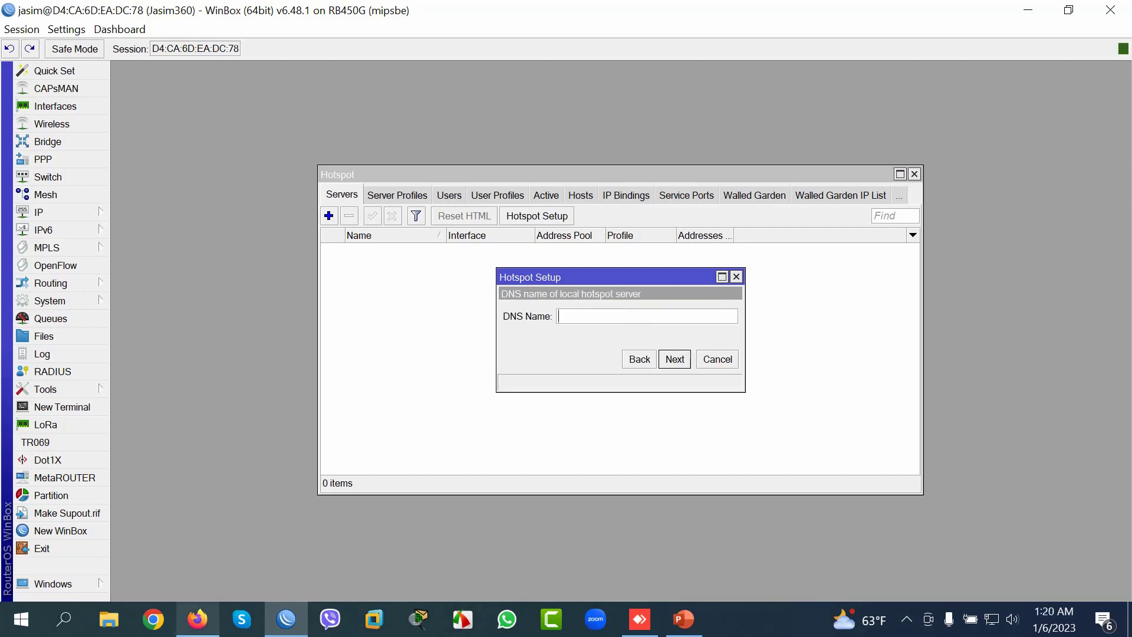
Step: Open a new Firefox tab and begin typing 'jas' in the address bar
left_click(197, 619)
key("ctrl+t")
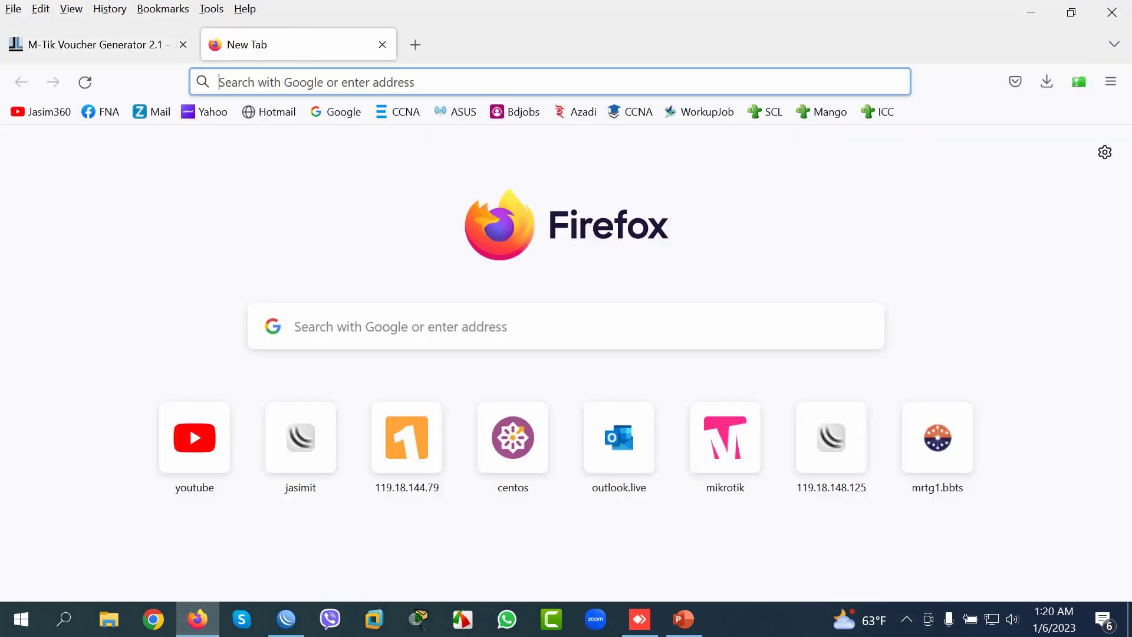
type("jas")
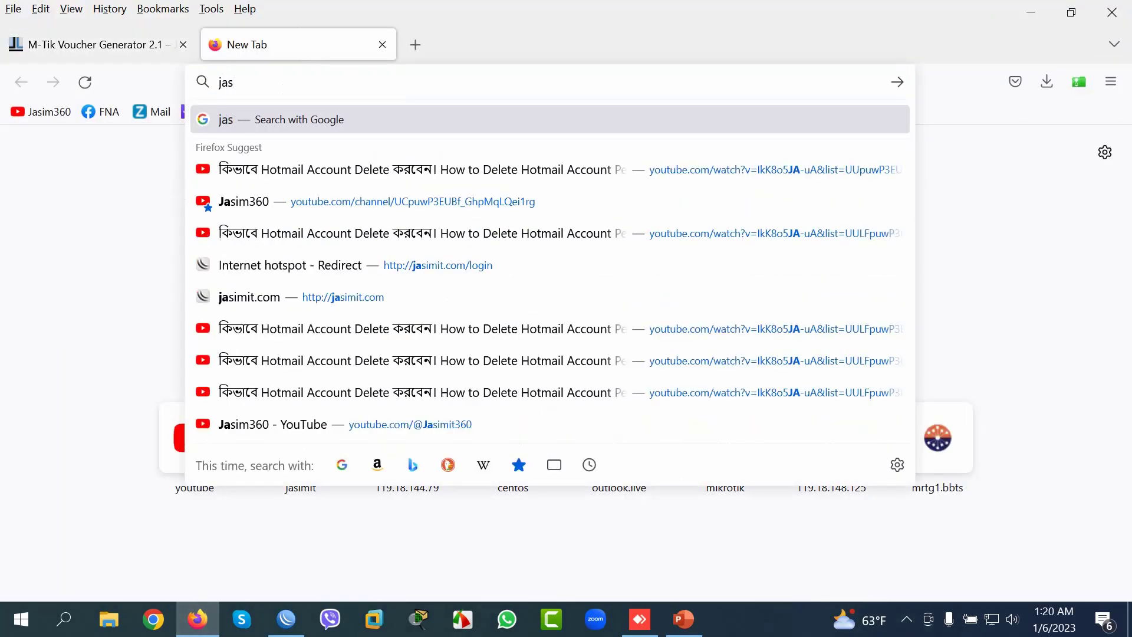
key("alt+Tab")
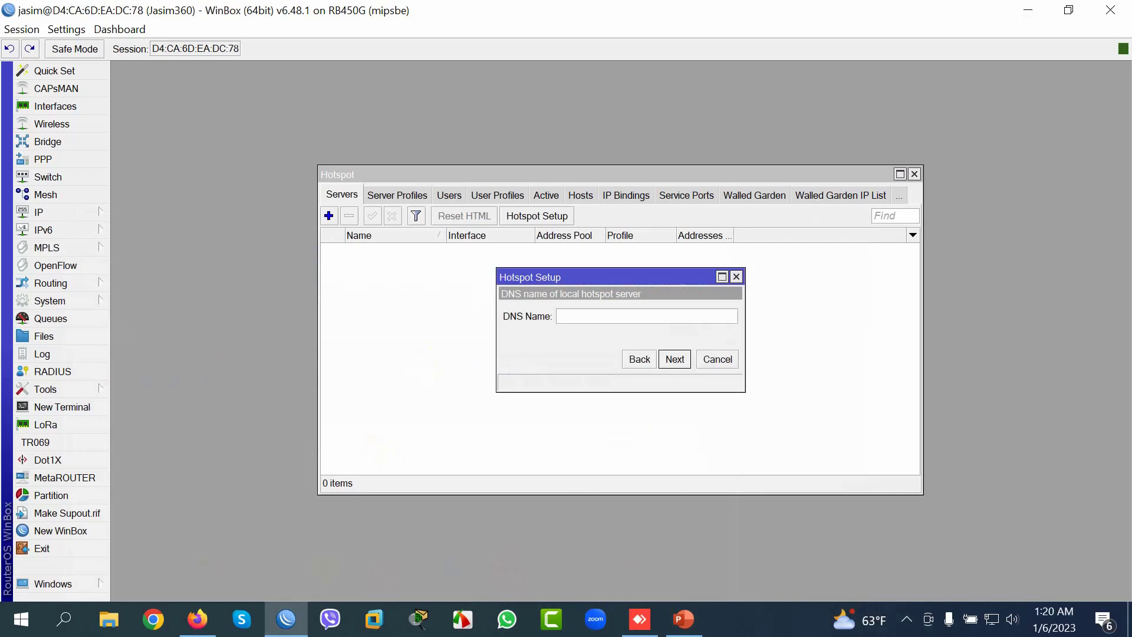
Step: Set DNS name jasimit.com and local user admin with a password, creating hotspot1 on ether2-LAN
type("jasimit.com")
key("Return")
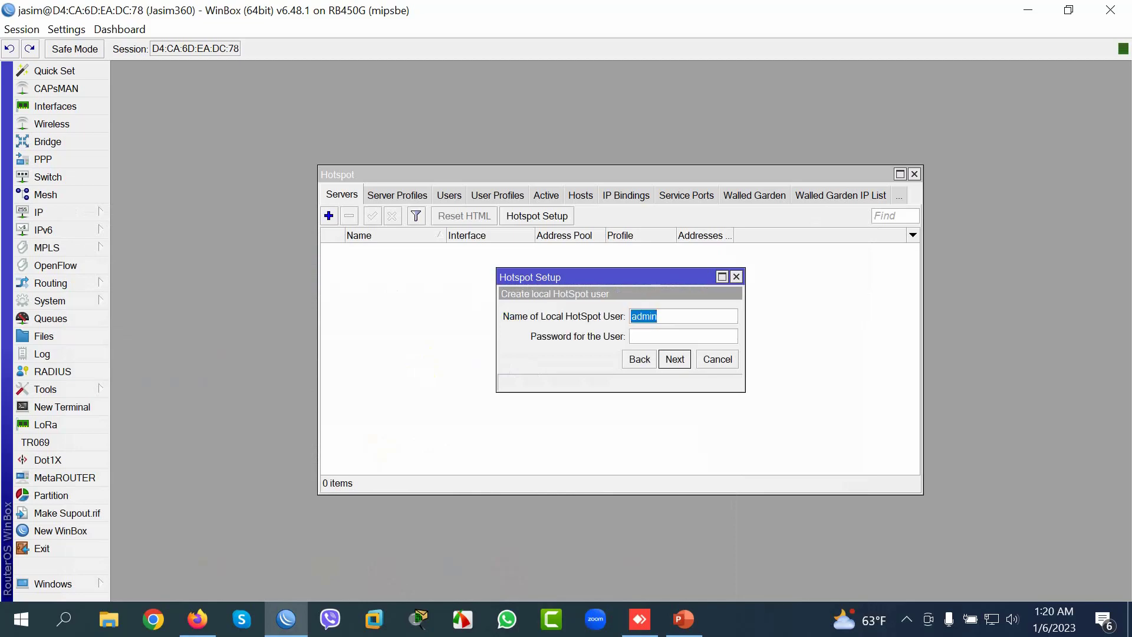
left_click(658, 316)
left_click_drag(659, 316, 630, 316)
left_click(649, 336)
type("12345")
key("Return")
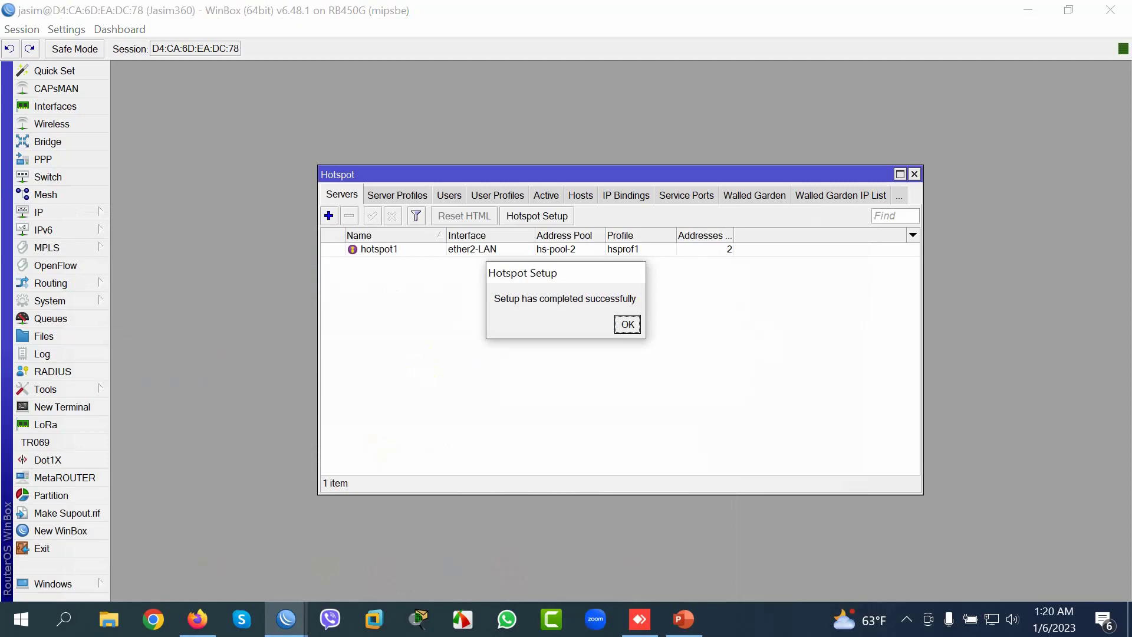
key("Return")
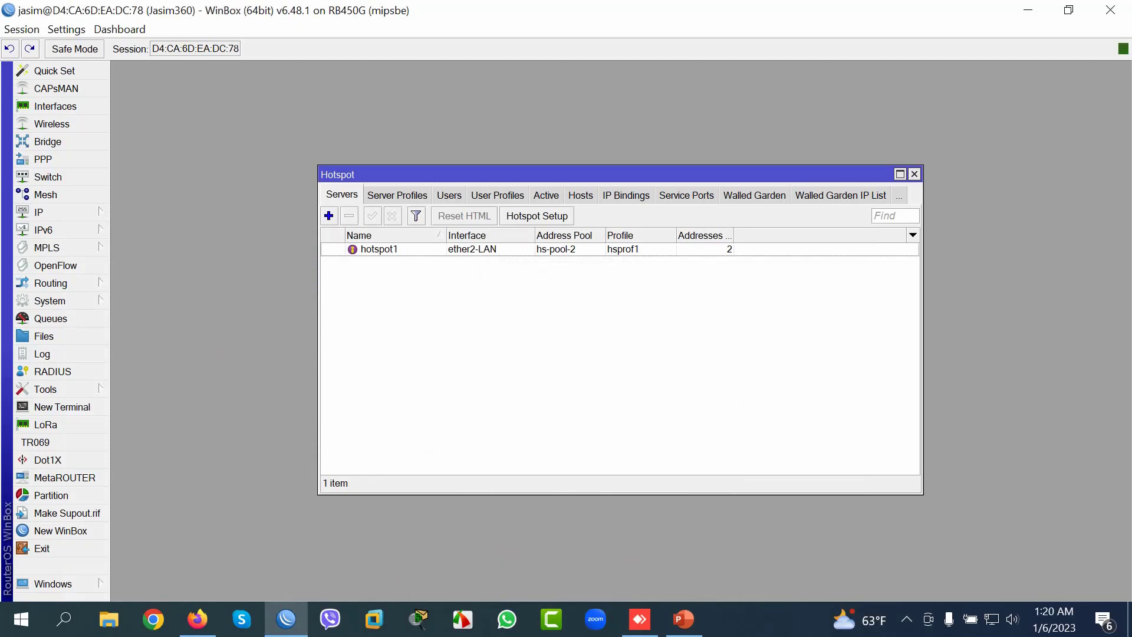
Step: Inspect the hsprof1 server profile, the admin user and user profiles, then the empty Active list
left_click(397, 195)
left_click(363, 263)
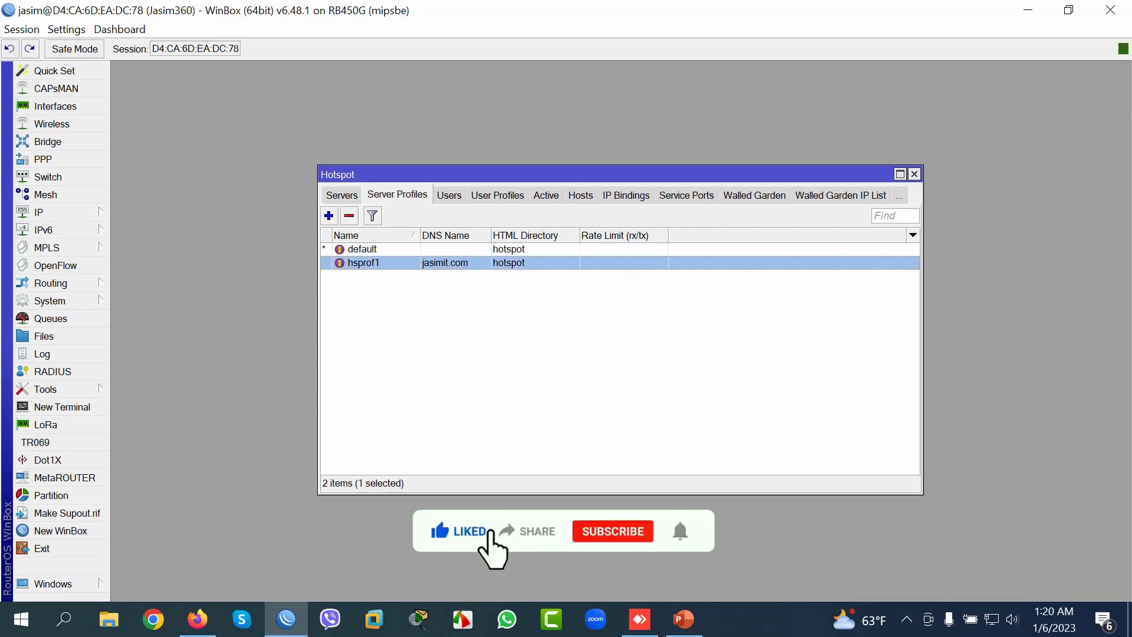
left_click(449, 195)
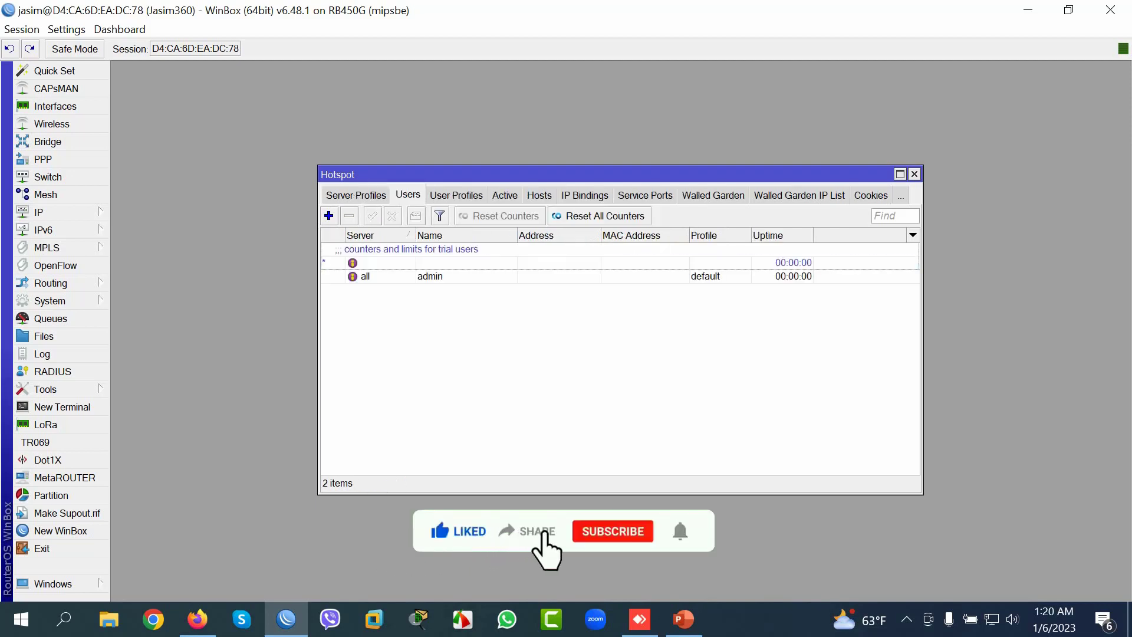
left_click(413, 276)
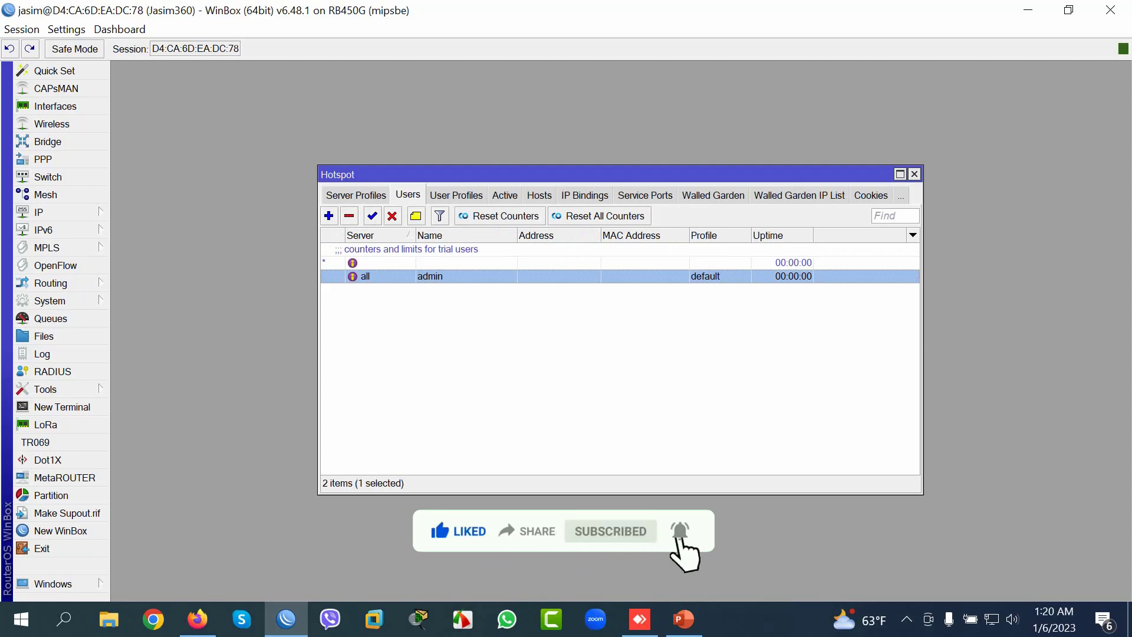
left_click(456, 194)
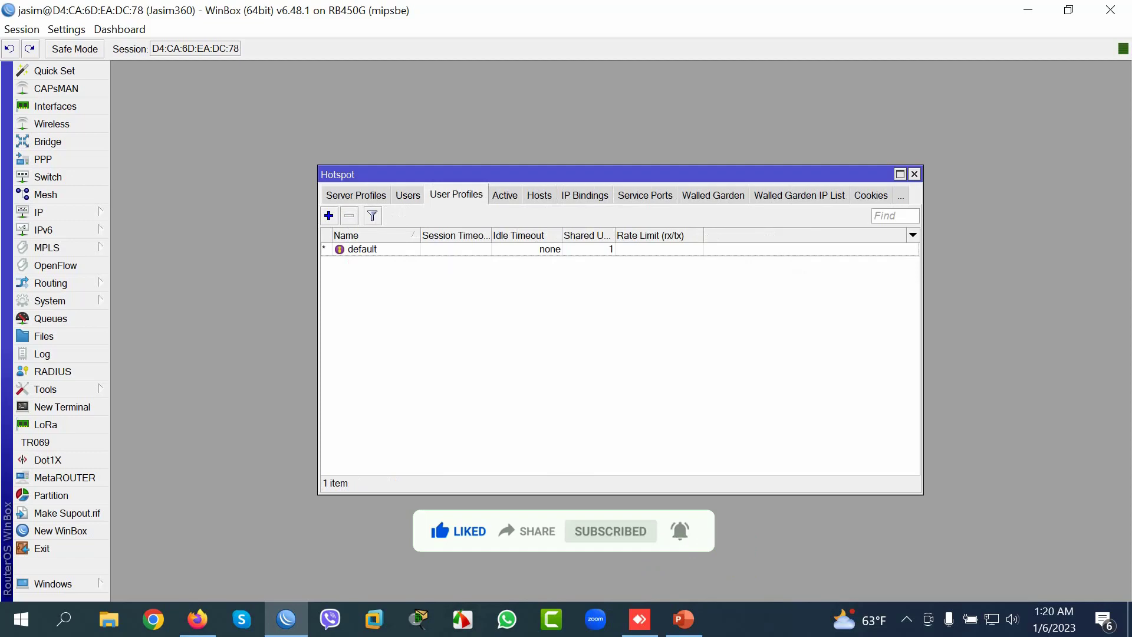
left_click(504, 195)
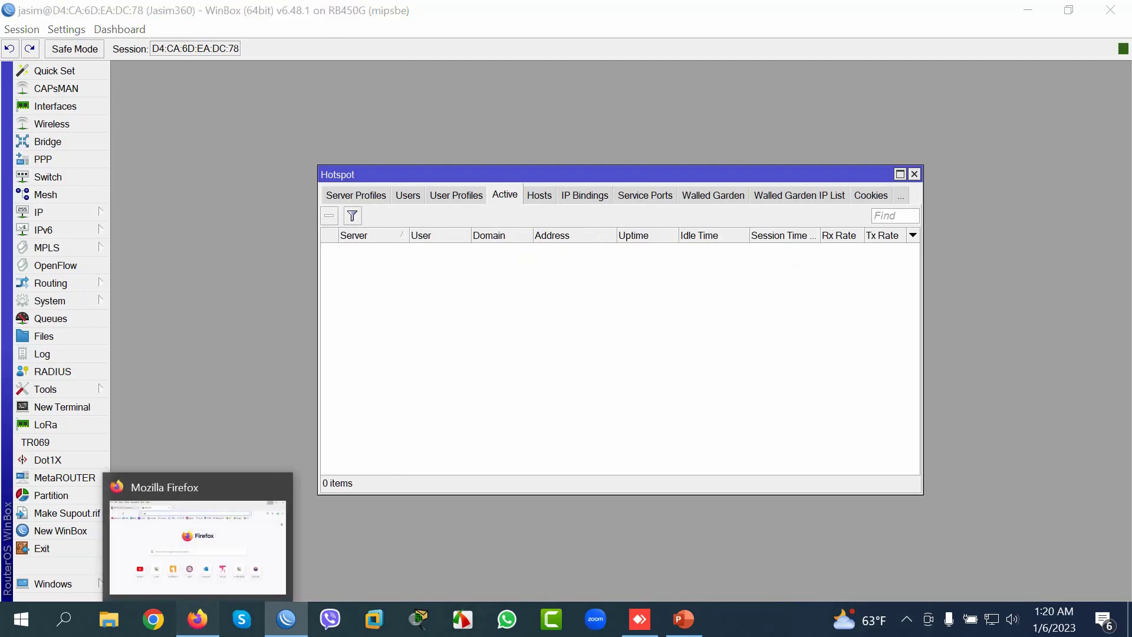
Step: Load jasimit.com in Firefox to log in to the hotspot as admin
left_click(197, 619)
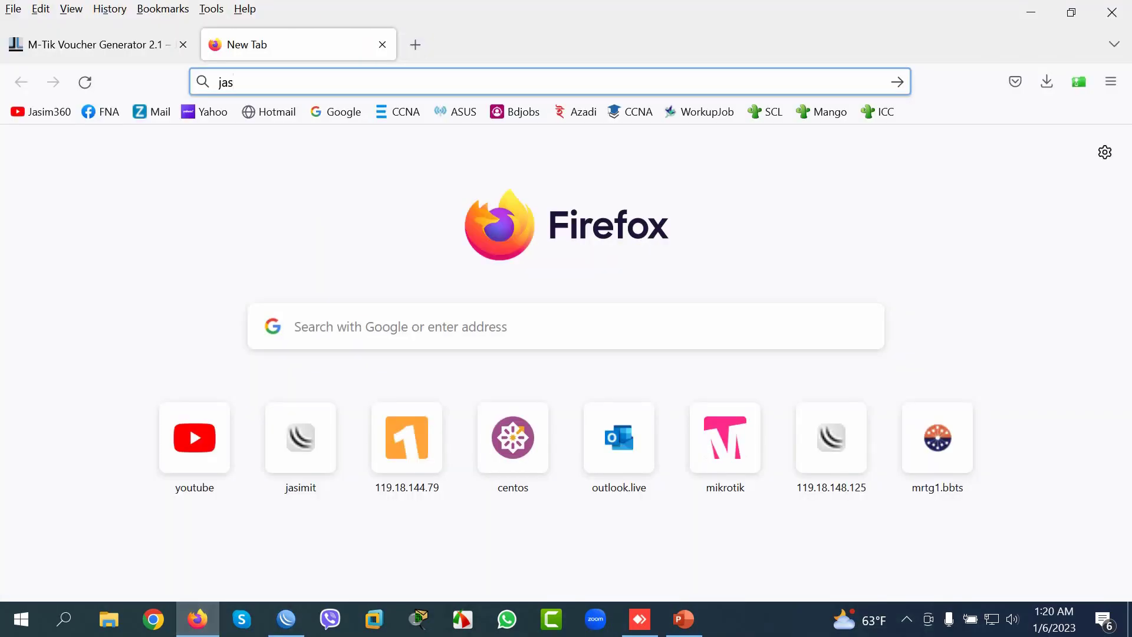
type("imit")
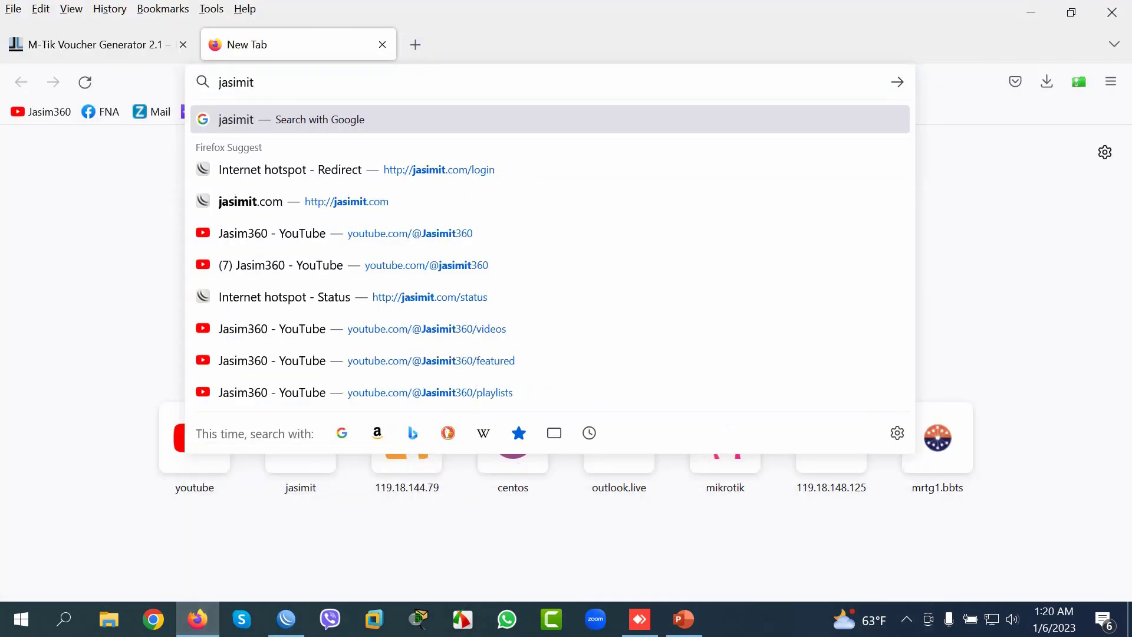
type(".com")
key("Return")
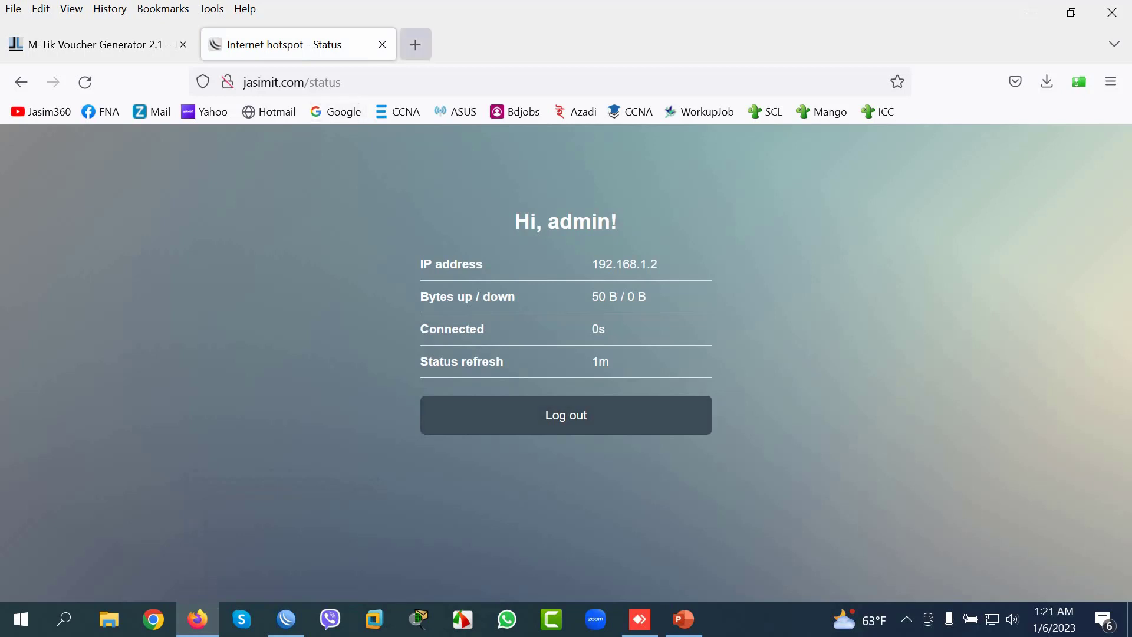
Step: Open a bookmarked YouTube page in a new browser tab
left_click(415, 45)
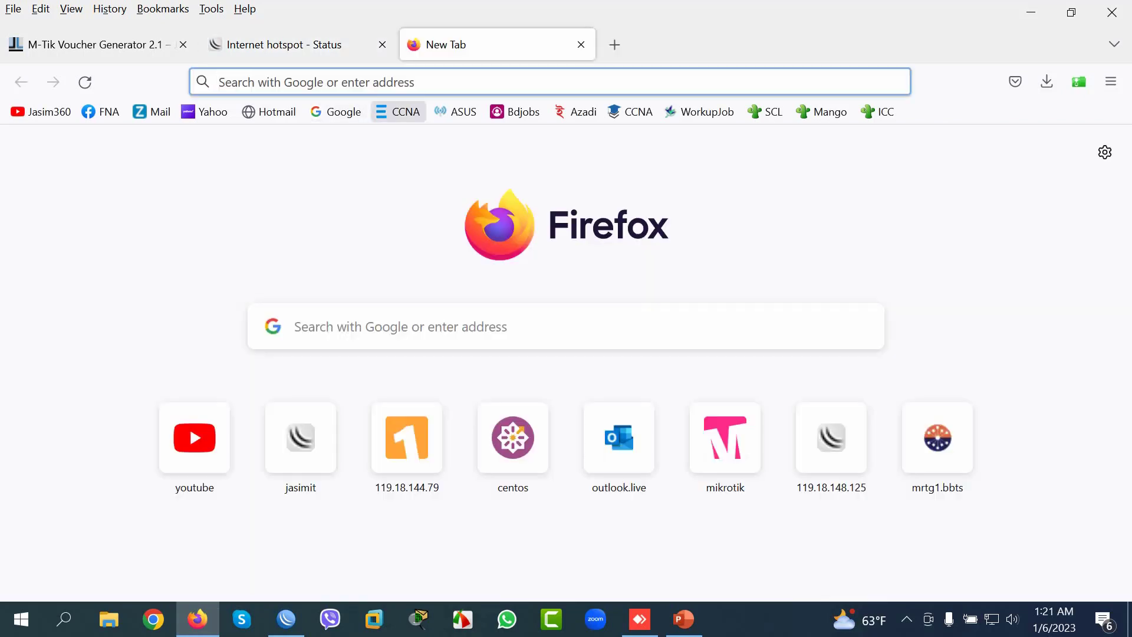
left_click(40, 112)
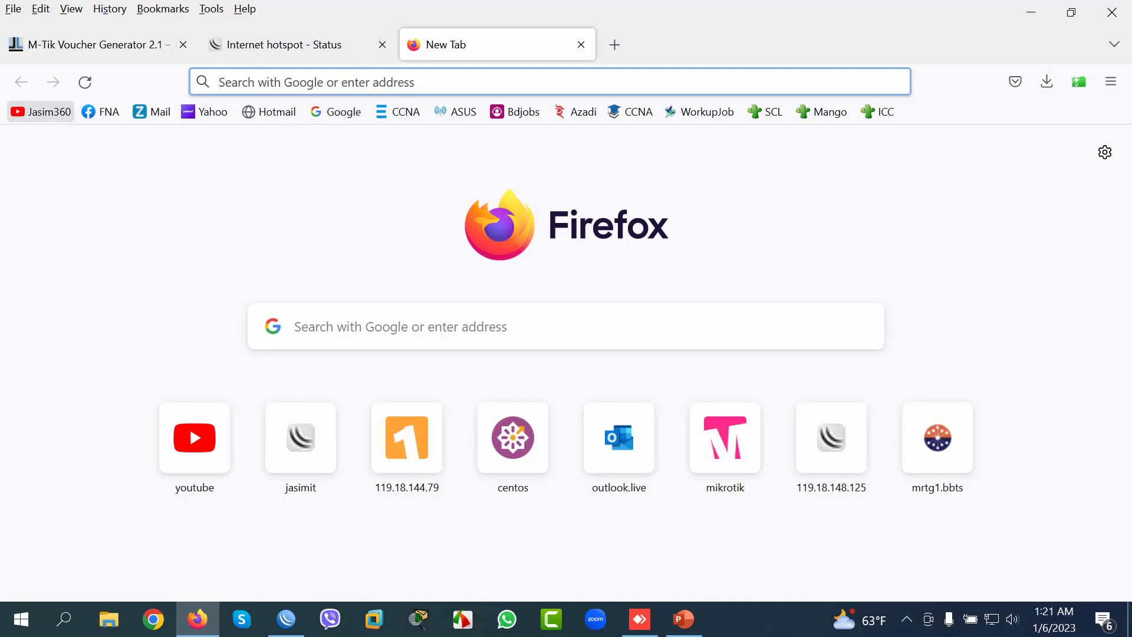
key("alt+Tab")
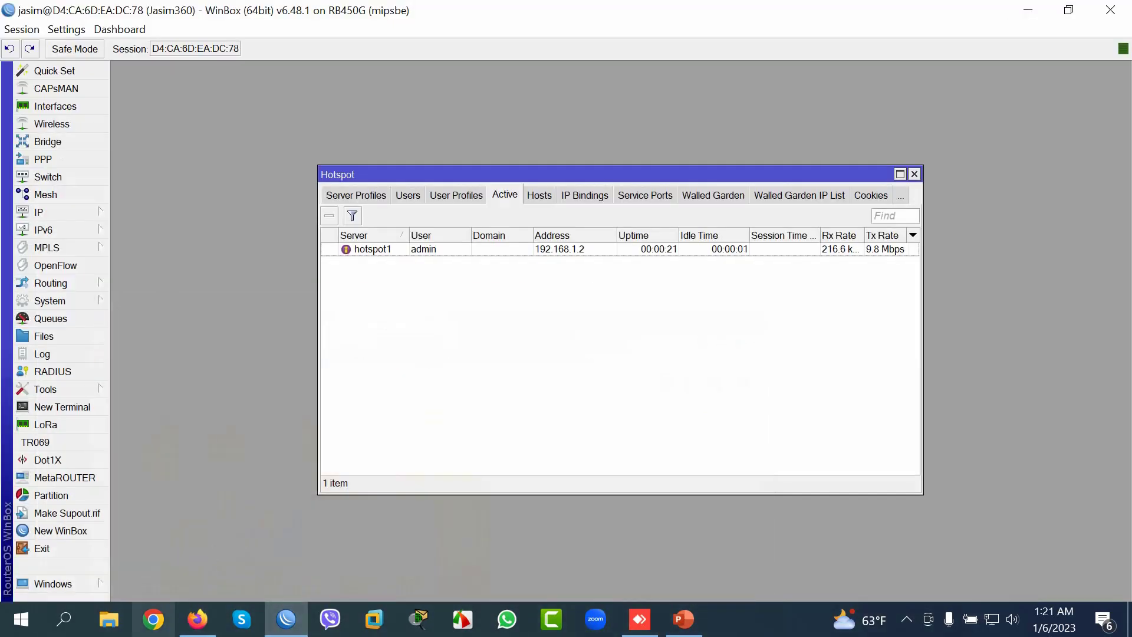
Step: Refresh the desktop and launch the 2J WiFi M-Tik 2.1 VG shortcut
key("alt+Tab")
key("alt+Tab")
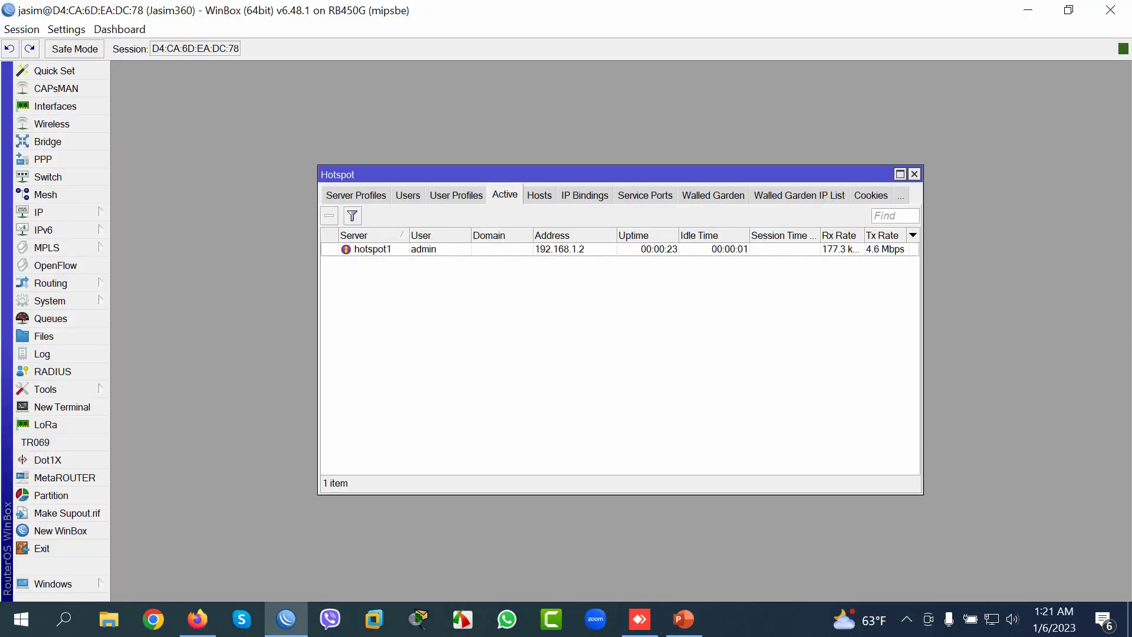
key("super+d")
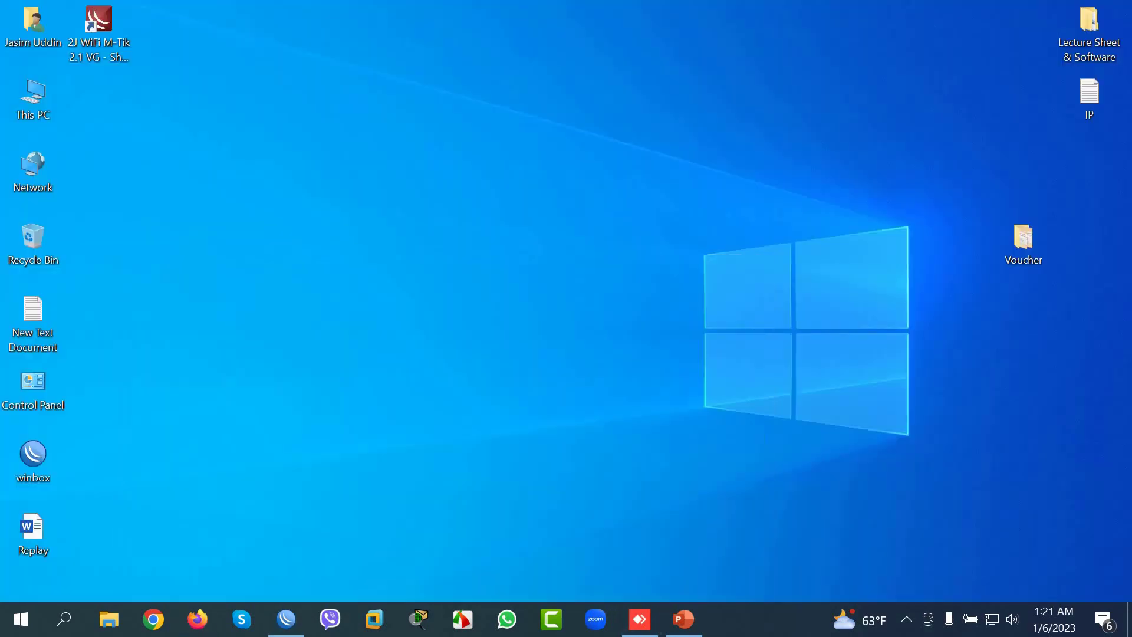
right_click(395, 239)
left_click(440, 290)
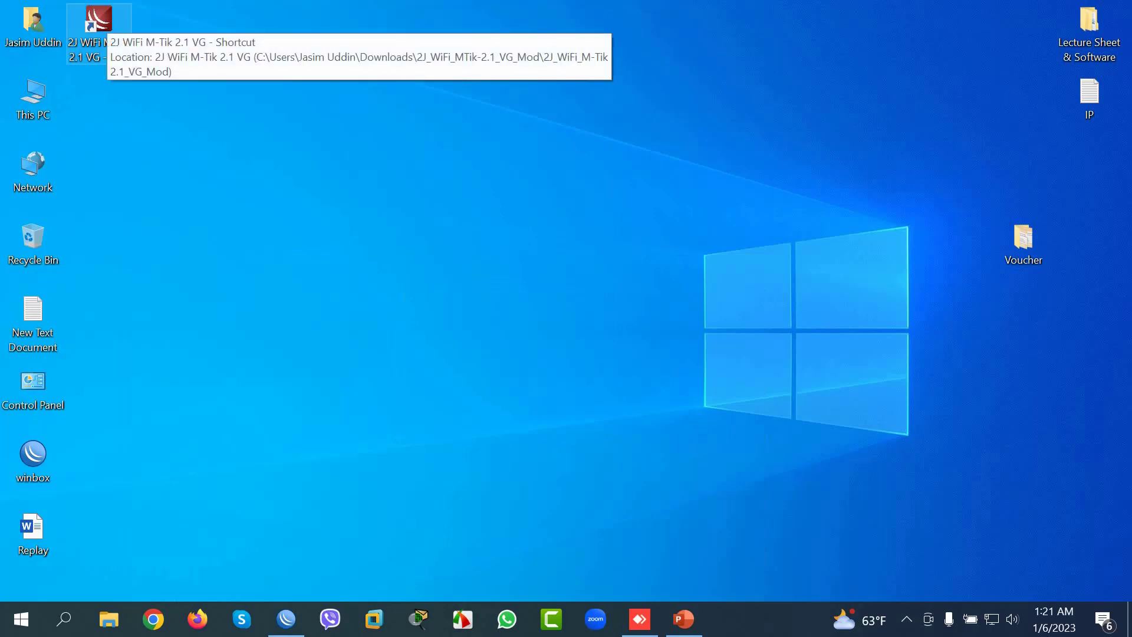
double_click(98, 23)
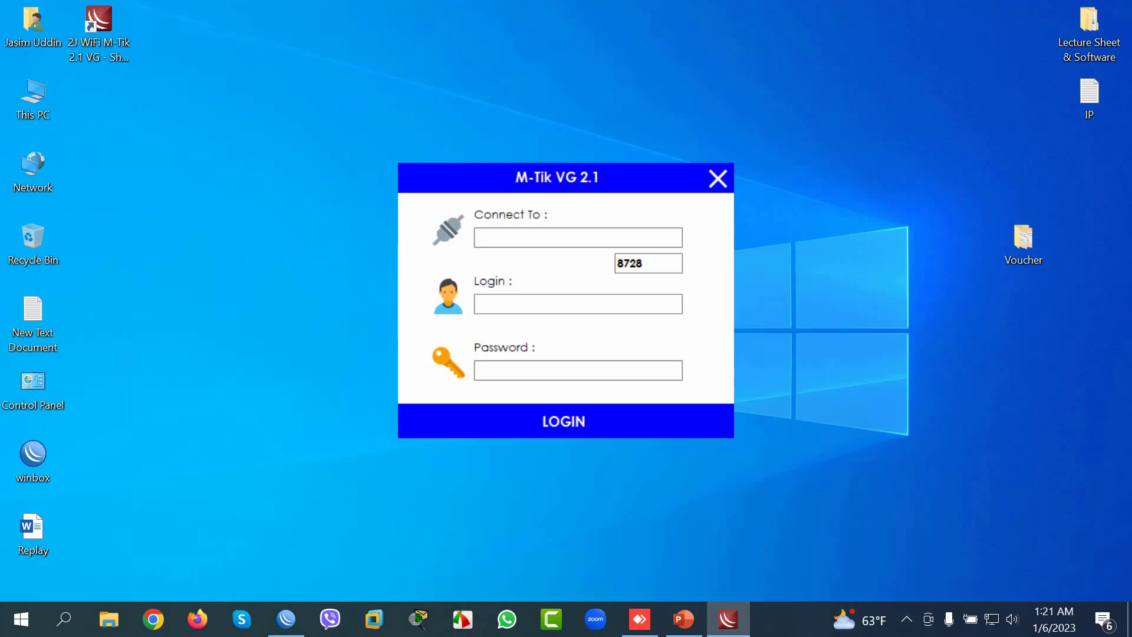
Step: Enter 192.168.1.1 as the router address in the M-Tik VG 2.1 login
left_click(489, 238)
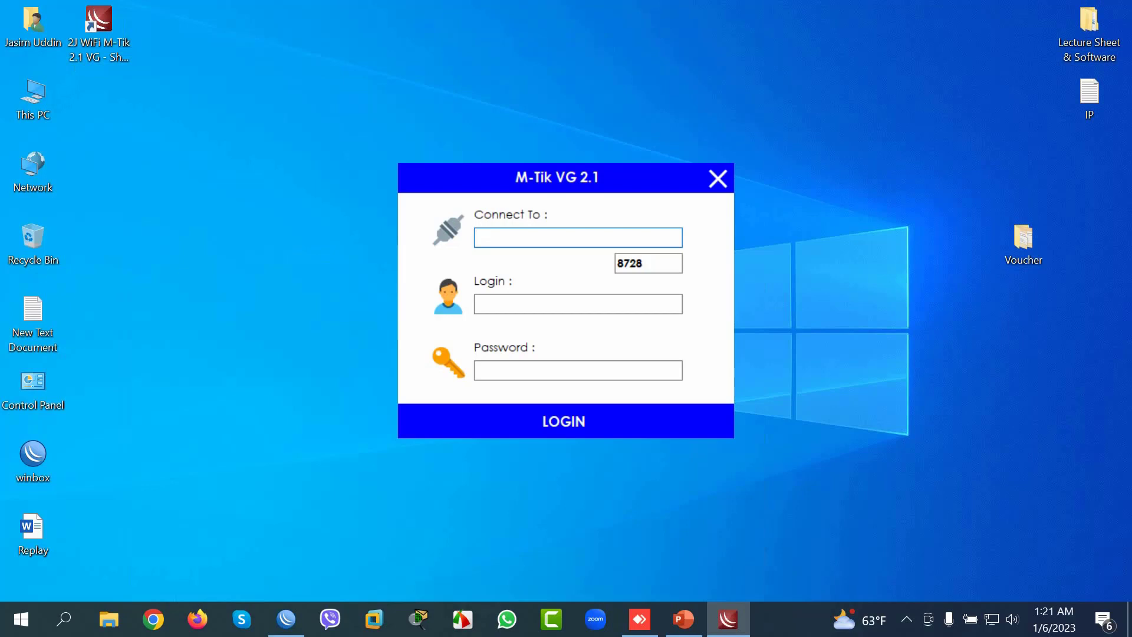
type("192.168.1.1")
left_click(578, 304)
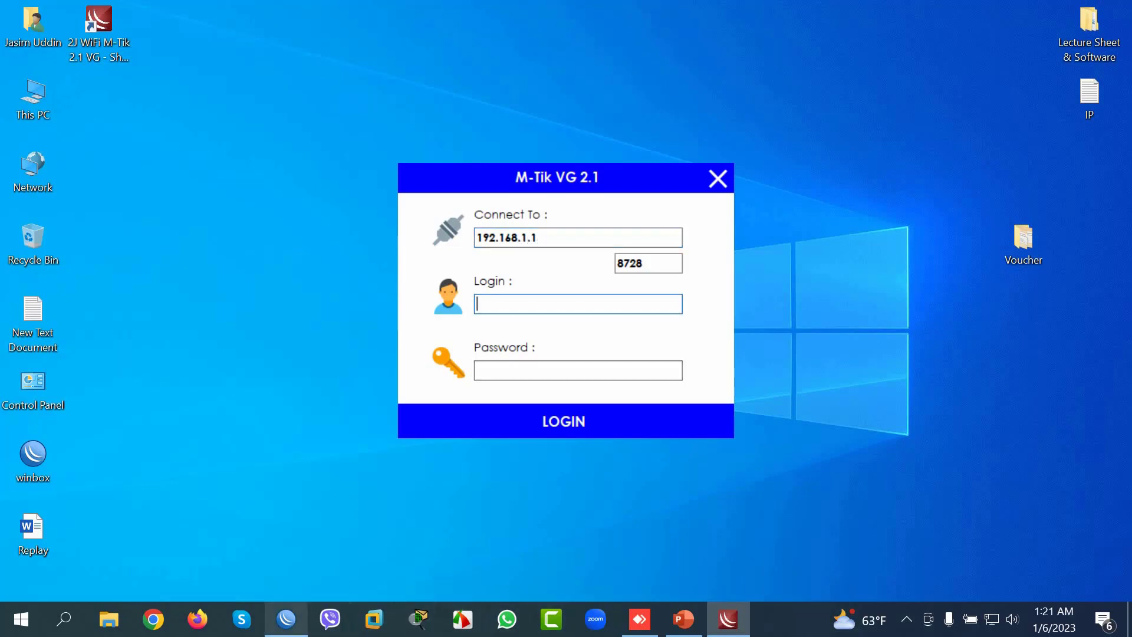
Step: Check the router's existing user in WinBox's System > Users list
left_click(286, 619)
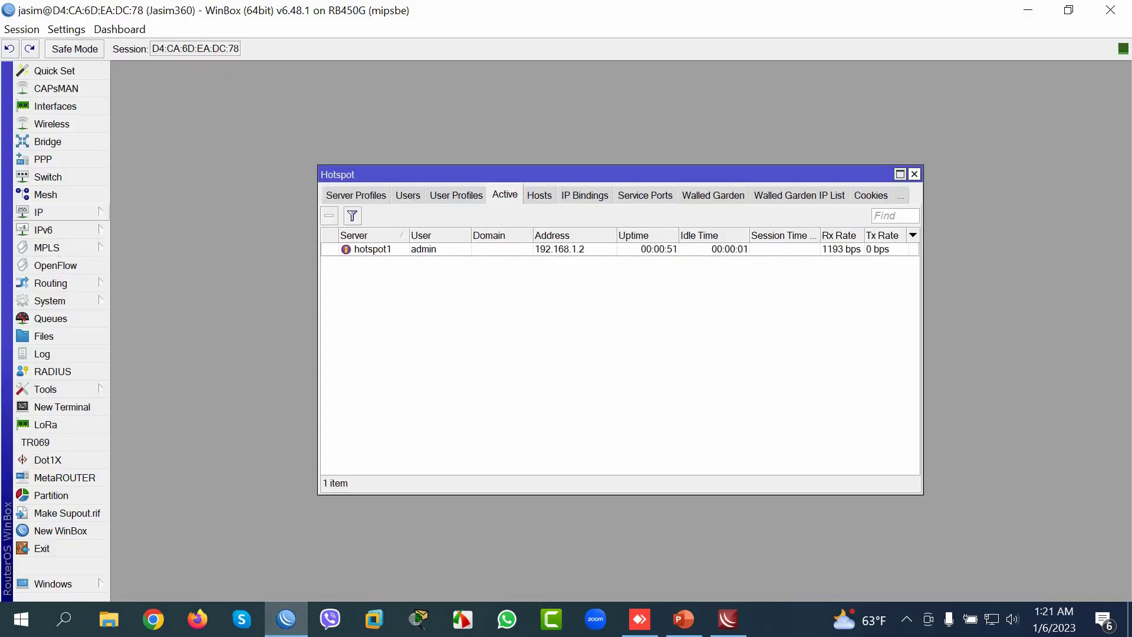
left_click(50, 301)
left_click(133, 555)
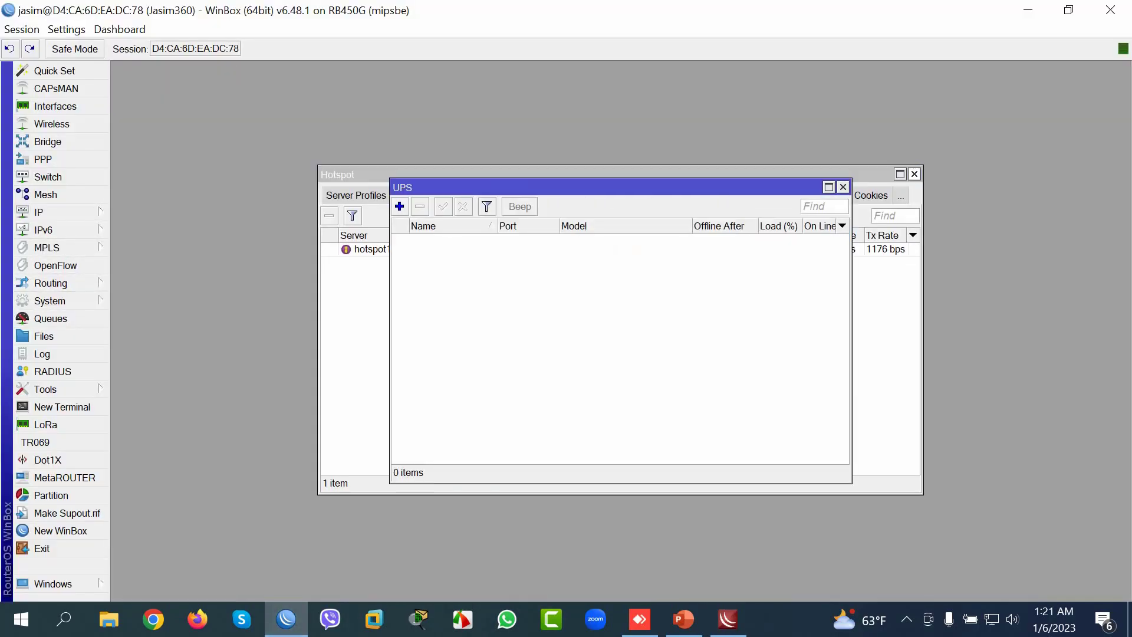
left_click(50, 301)
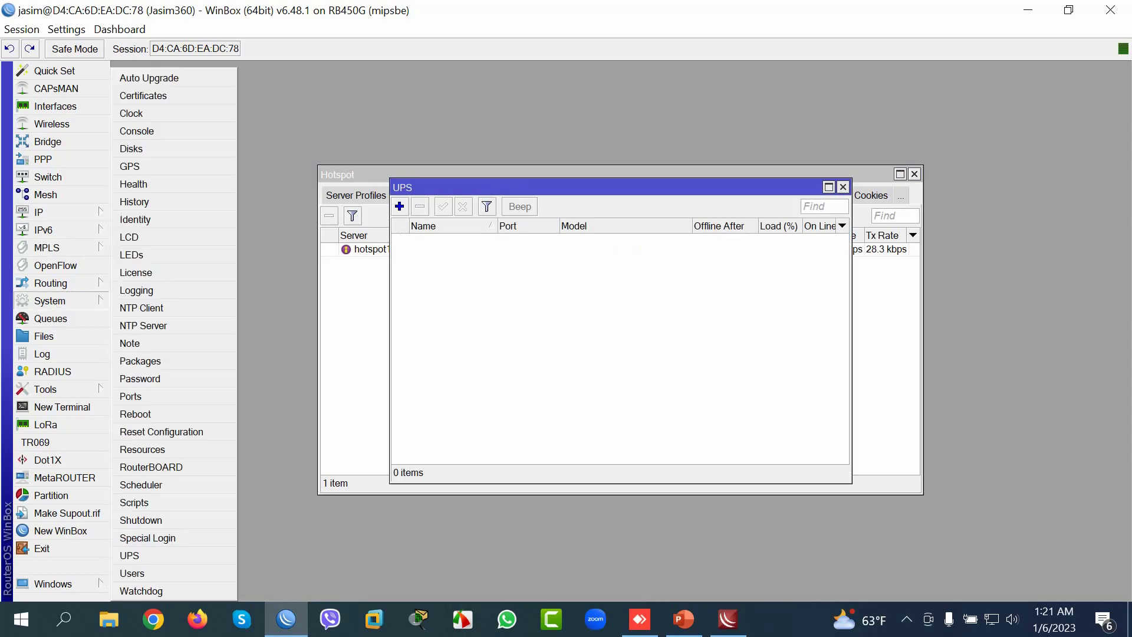
left_click(132, 573)
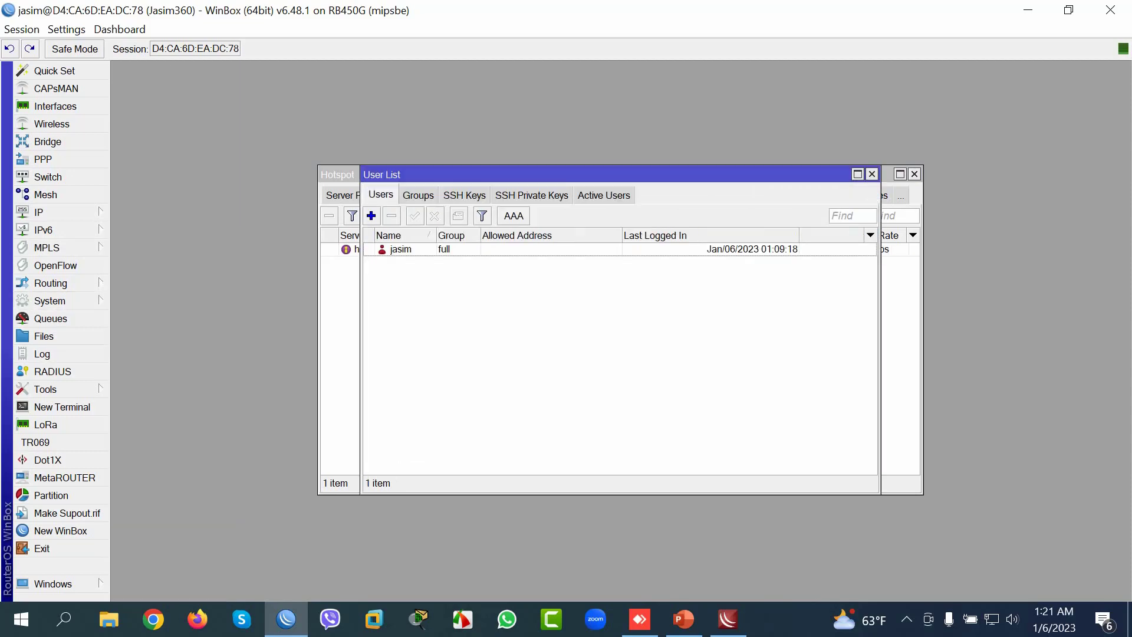
left_click(401, 249)
Step: Submit the router user name and password, then dismiss the 'Wrong IP/API Service' error
left_click(729, 619)
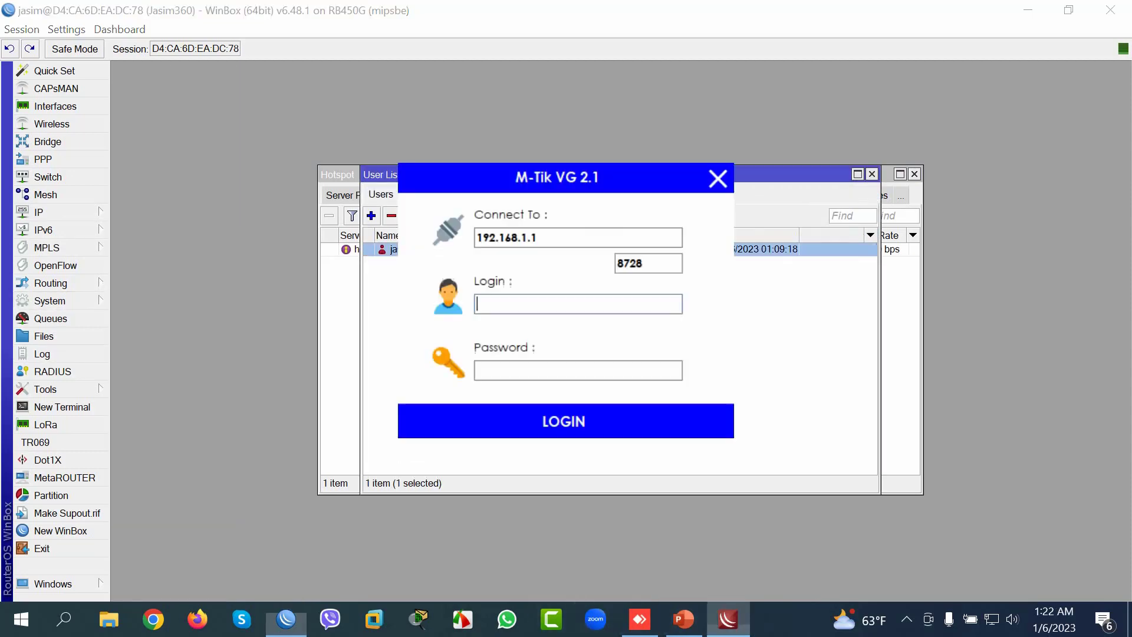
type("jasim")
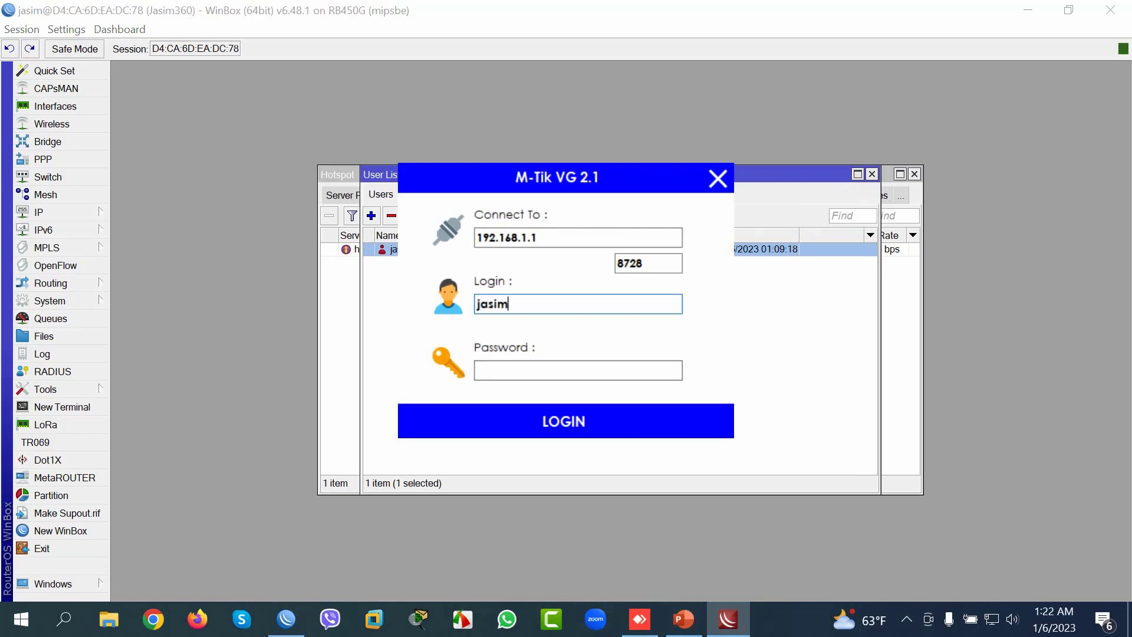
key("Tab")
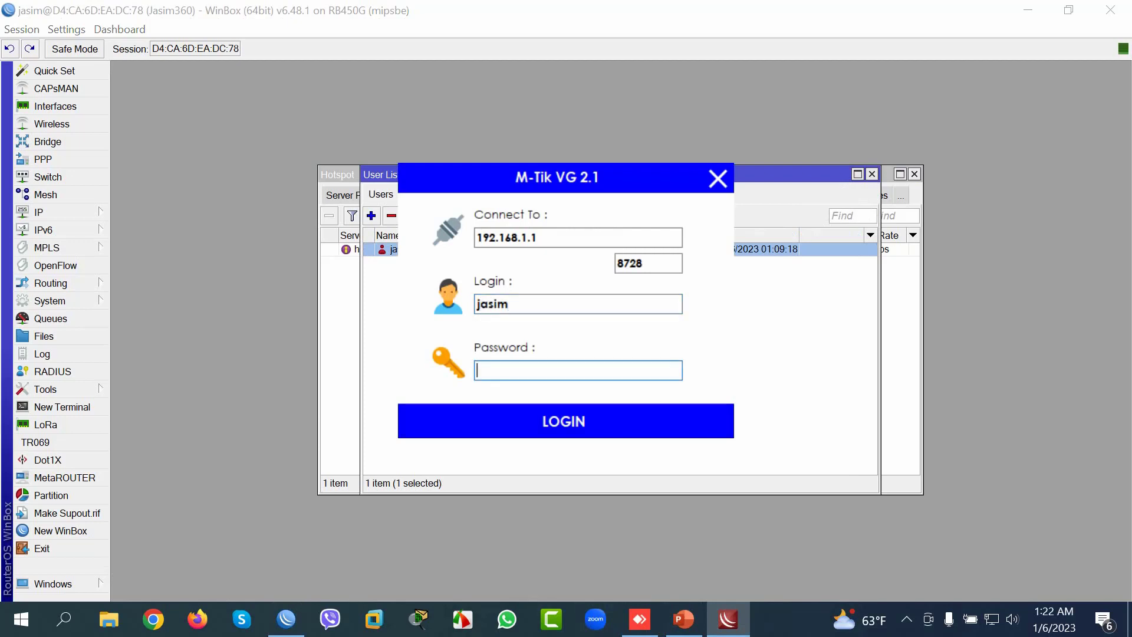
type("**********")
key("Return")
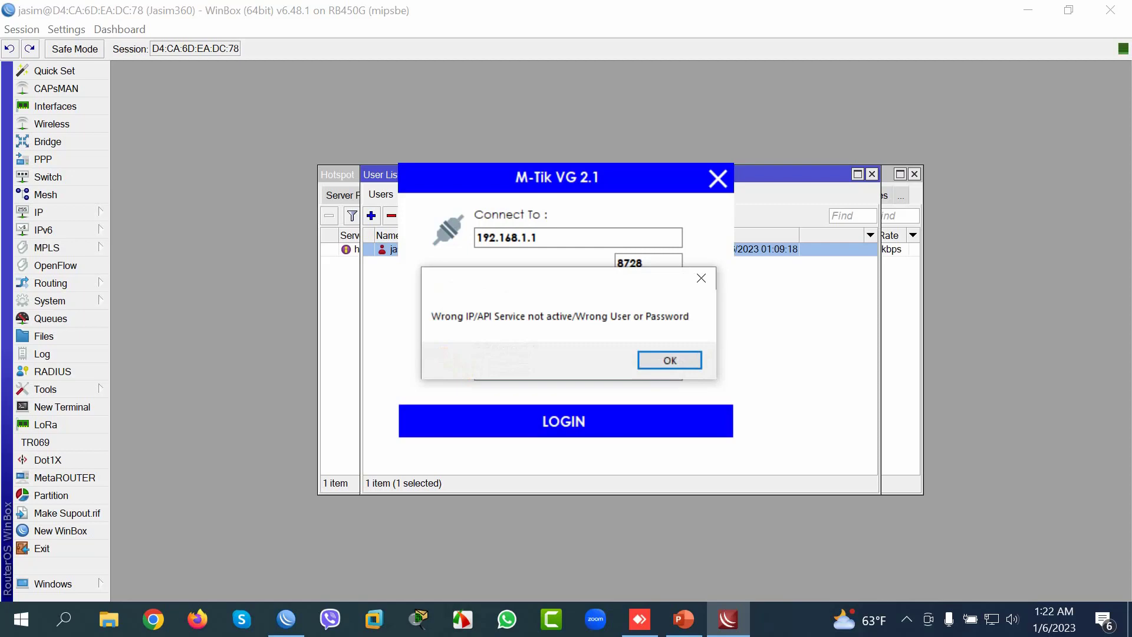
key("Return")
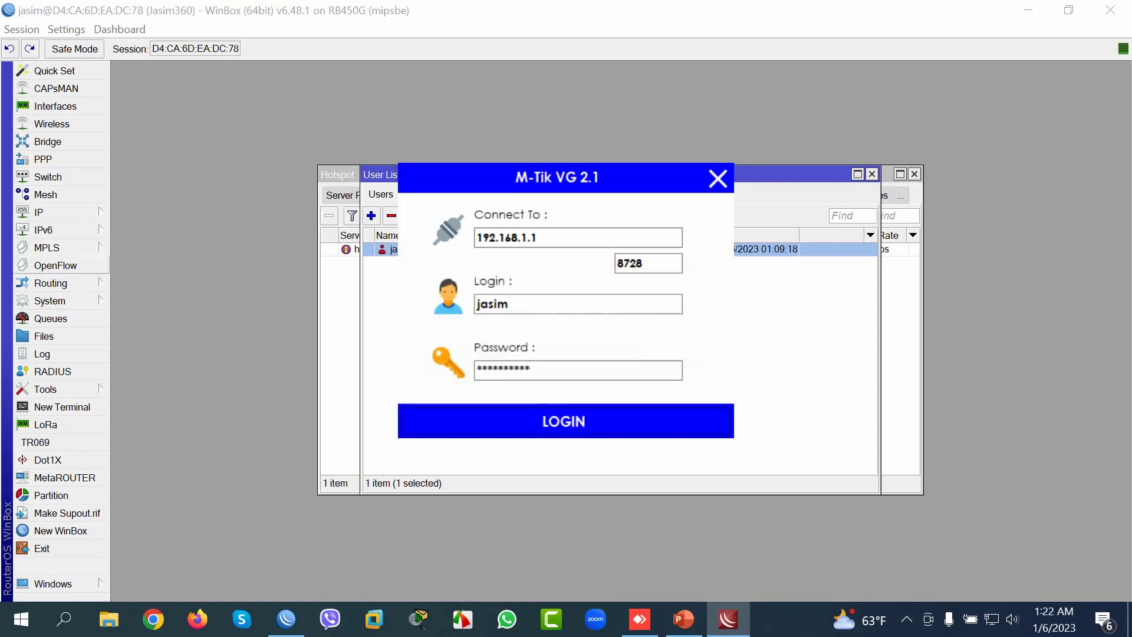
Step: Open the IP Service List and select the api service
left_click(47, 212)
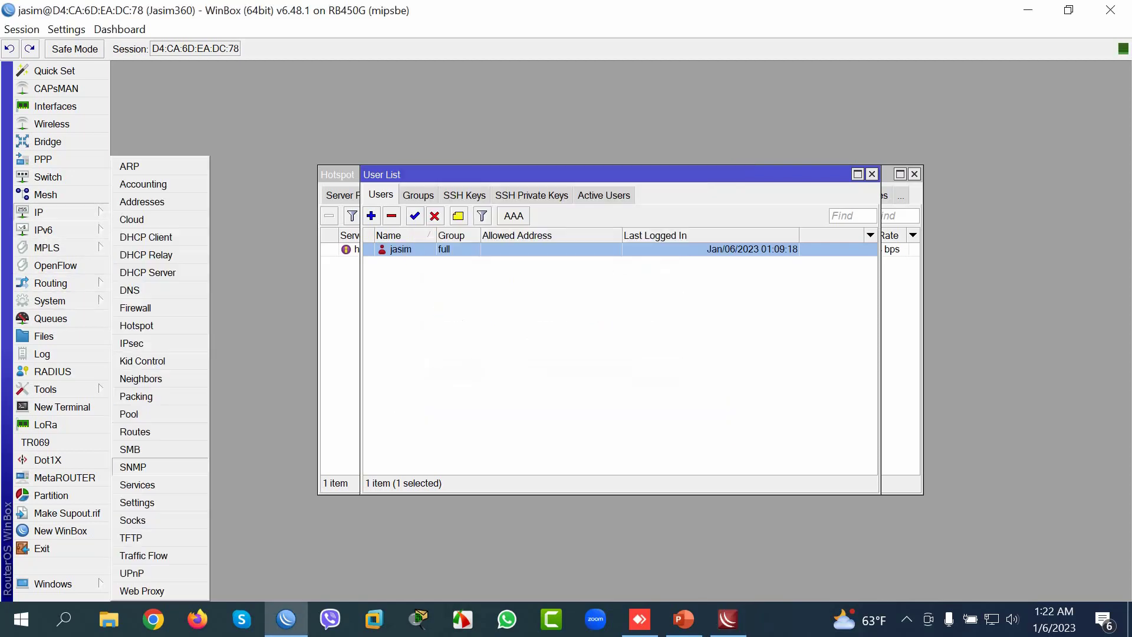
left_click(138, 484)
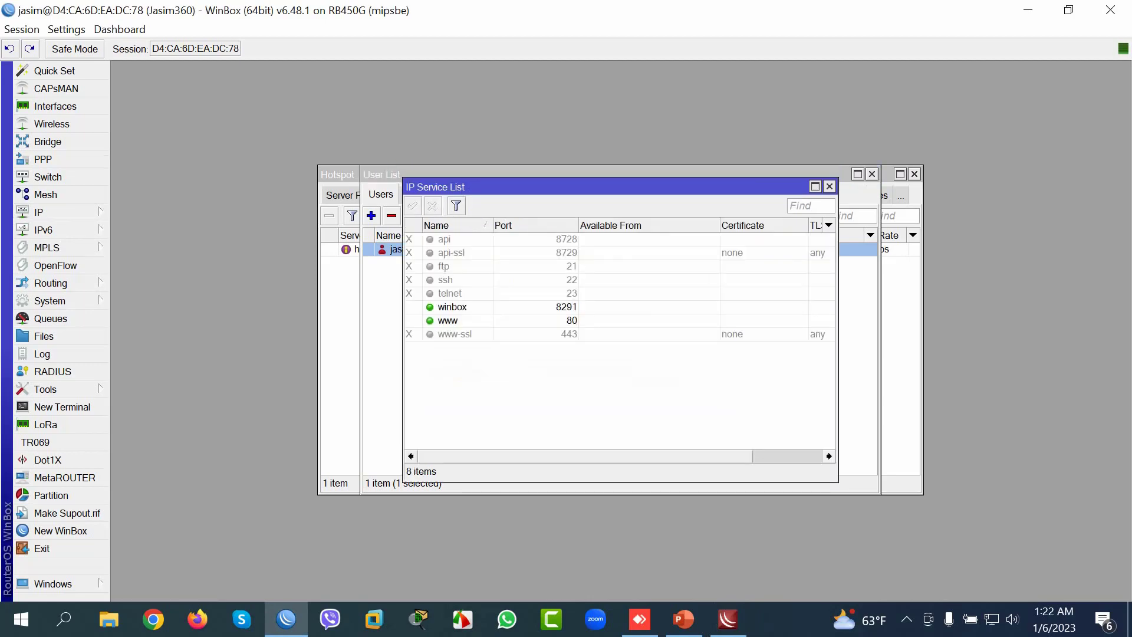
left_click(448, 239)
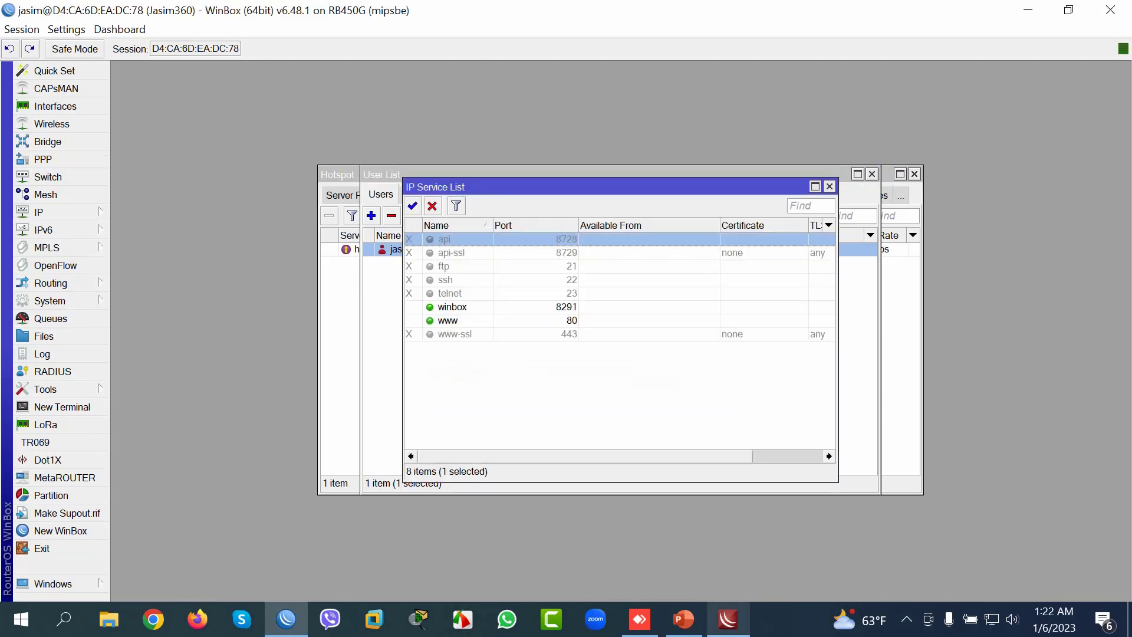
Step: Select the 8728 API port value in the voucher generator login
left_click(728, 619)
left_click(648, 263)
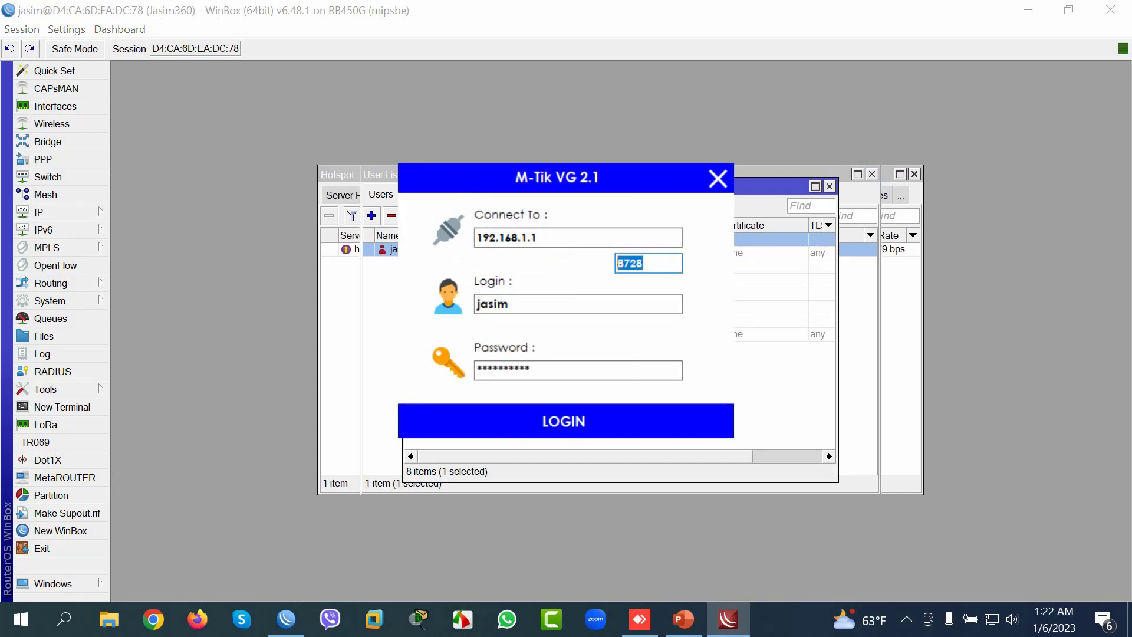
left_click(643, 263)
key("ctrl+a")
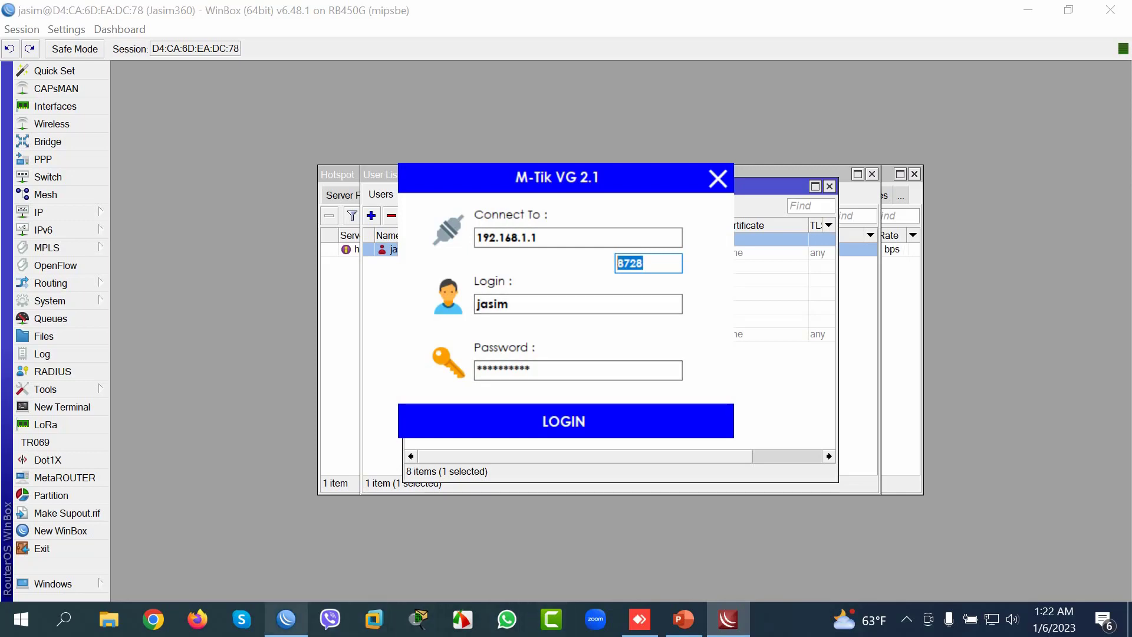
Step: Enable the api service on port 8728 in WinBox
left_click(286, 619)
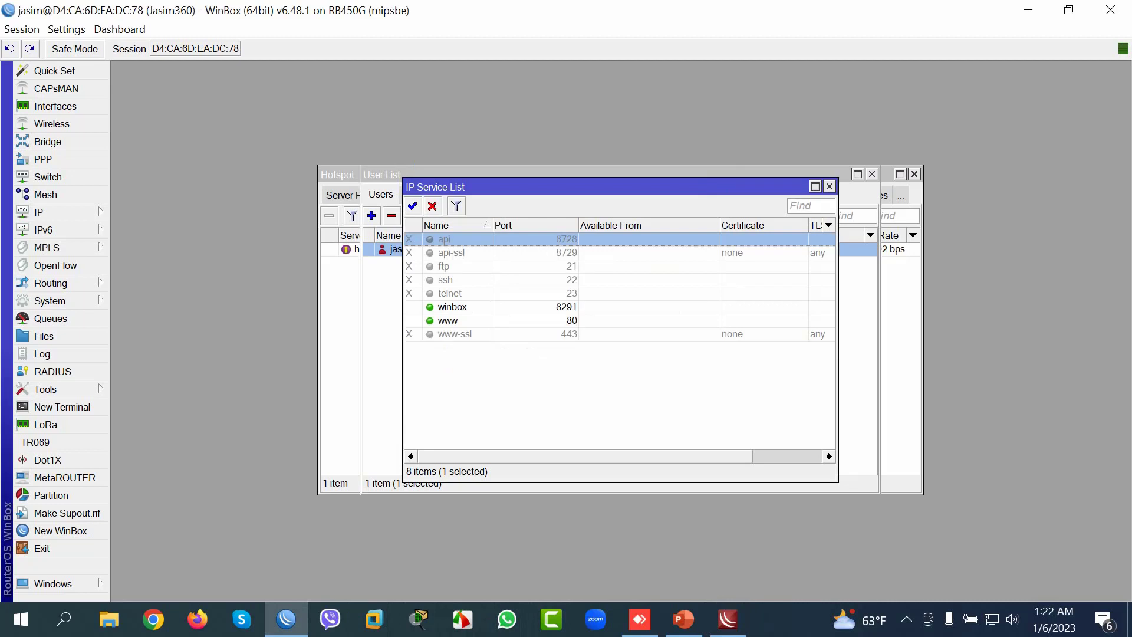
left_click(412, 206)
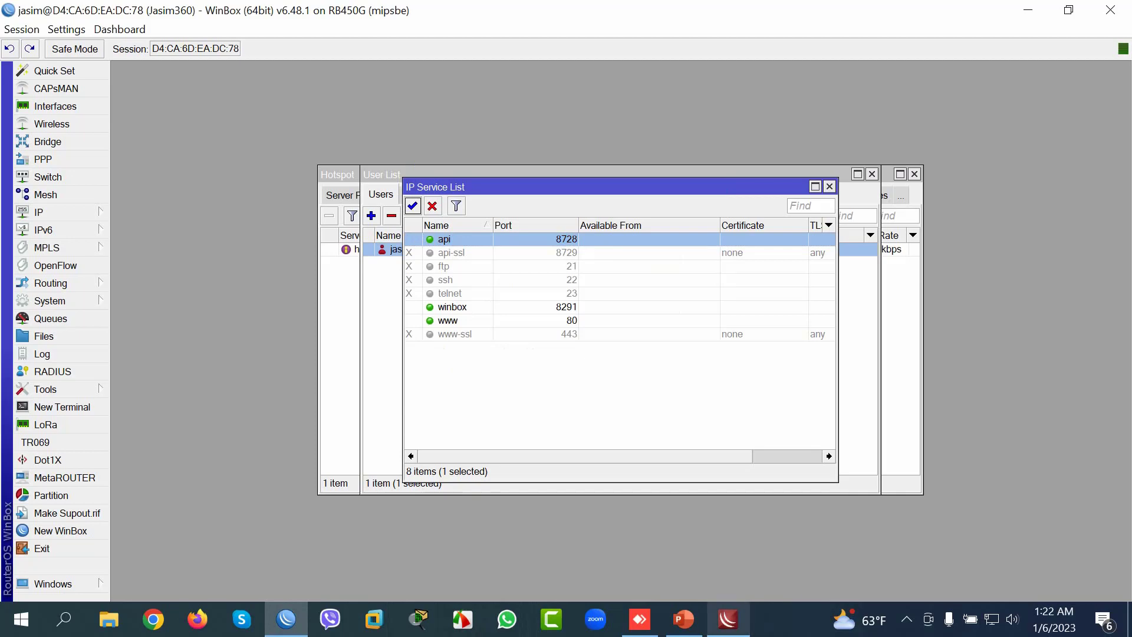
mouse_move(728, 619)
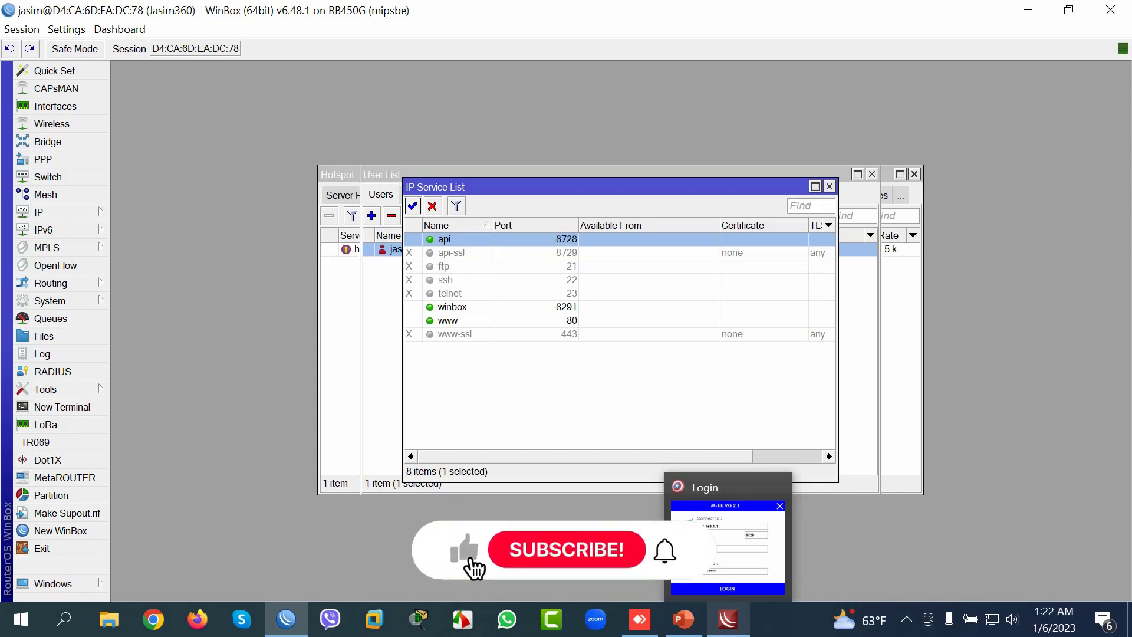
Step: Log M-Tik VG in to the router at 192.168.1.1 and acknowledge 'RouterBoard Connected'
left_click(728, 620)
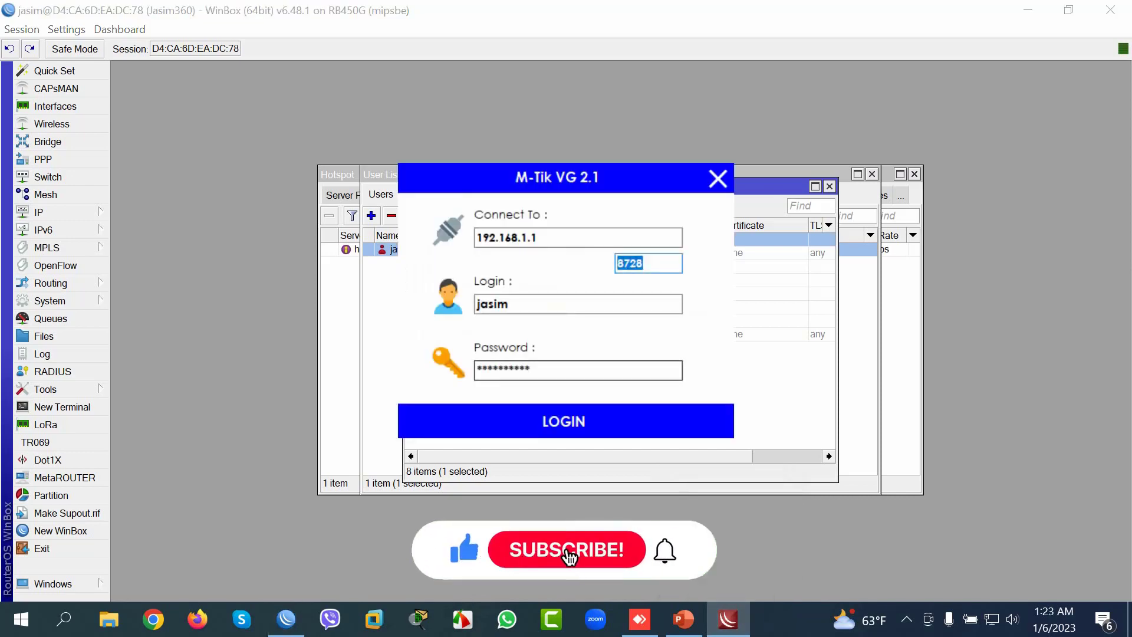
key("Return")
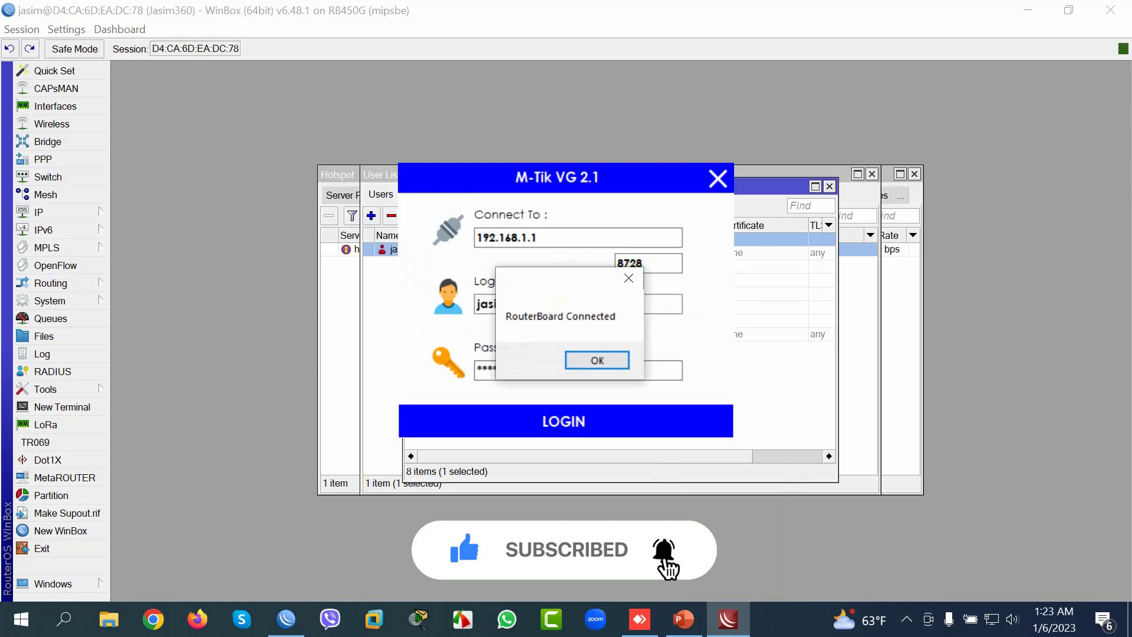
key("Return")
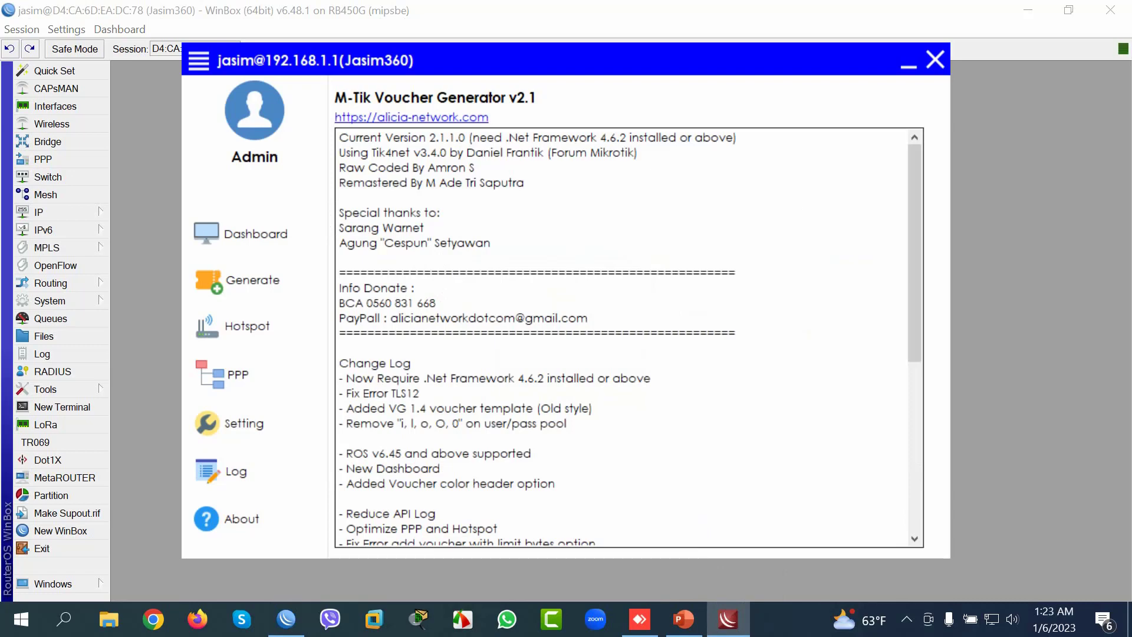
Step: Minimize WinBox and bring up the voucher generator's Setting page
left_click(1028, 10)
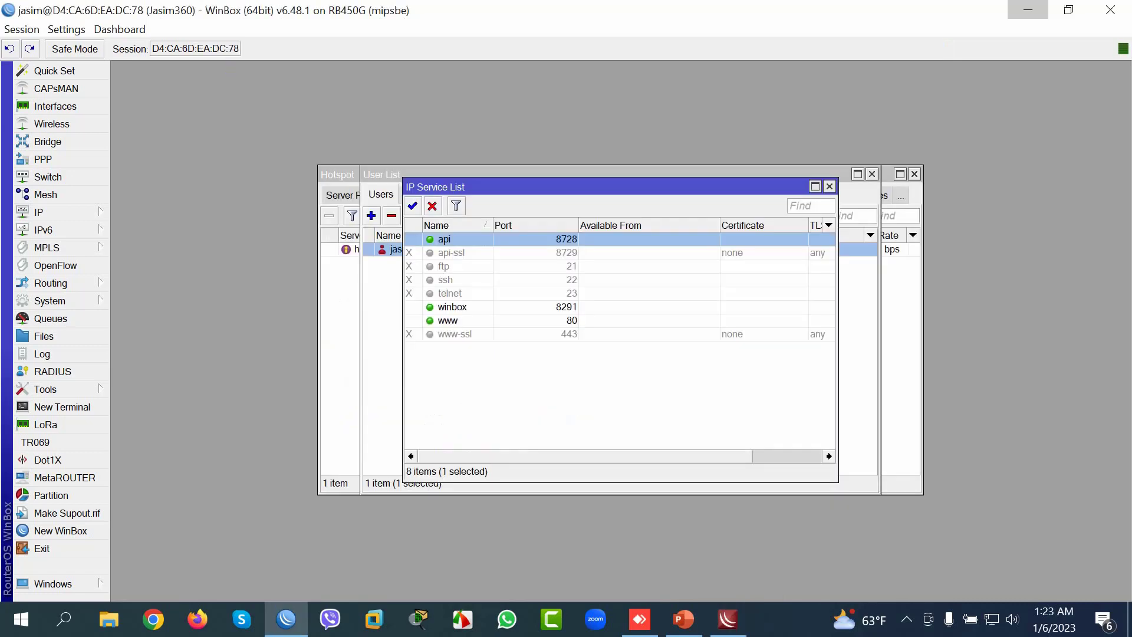
left_click(1028, 10)
left_click(256, 423)
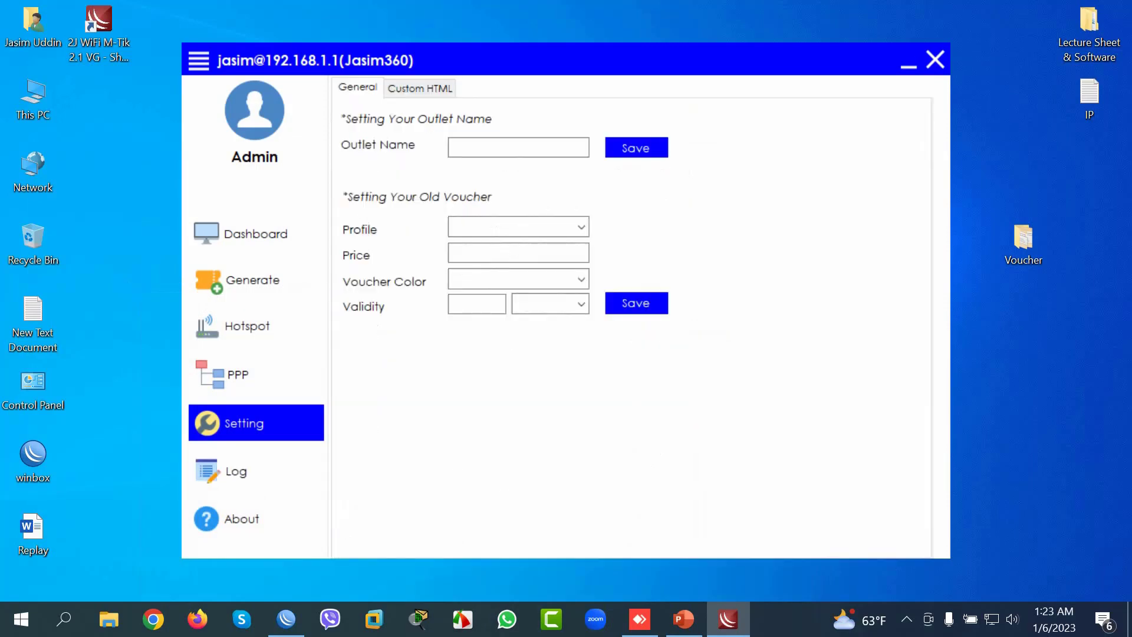
Step: Review the active hotspot1 session, the full hotspot users list and the user profiles
left_click(256, 326)
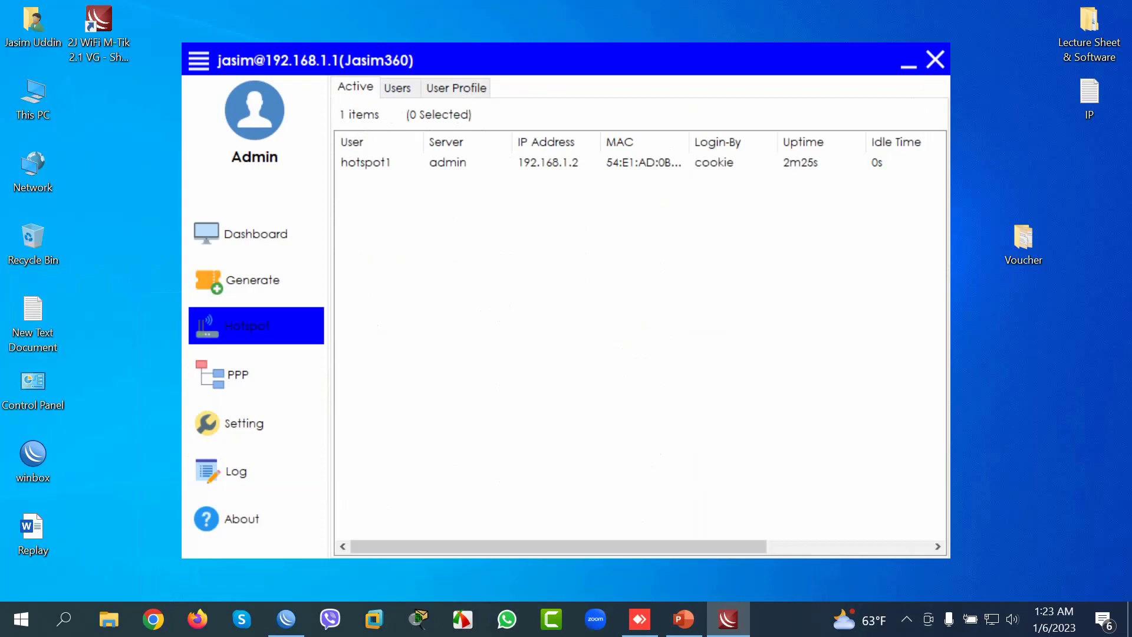
left_click(366, 162)
left_click(397, 87)
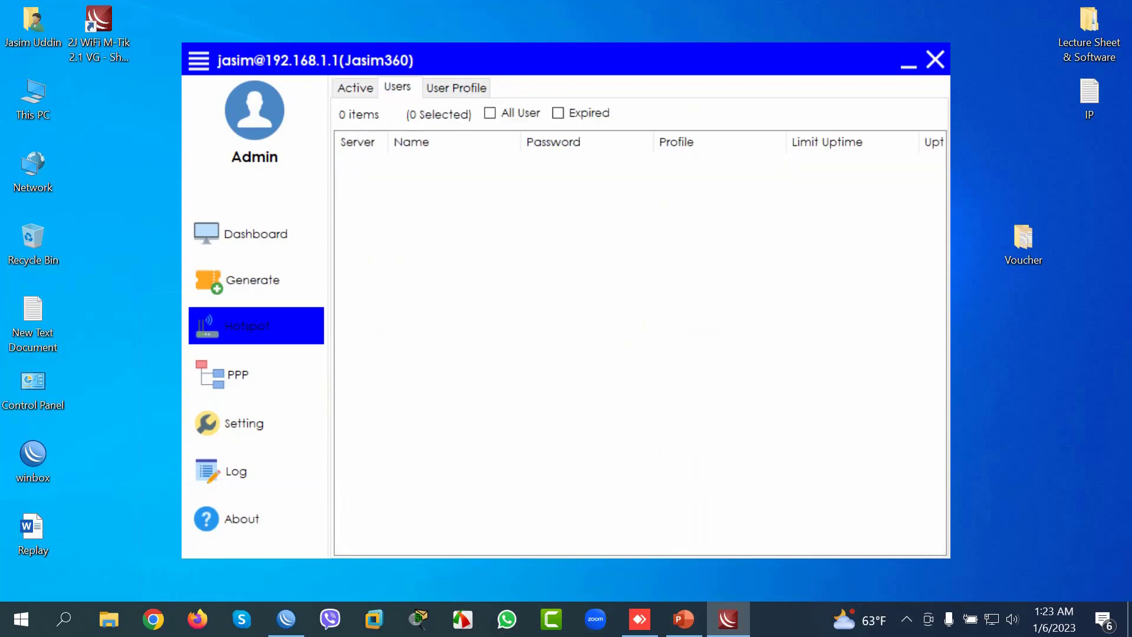
left_click(490, 113)
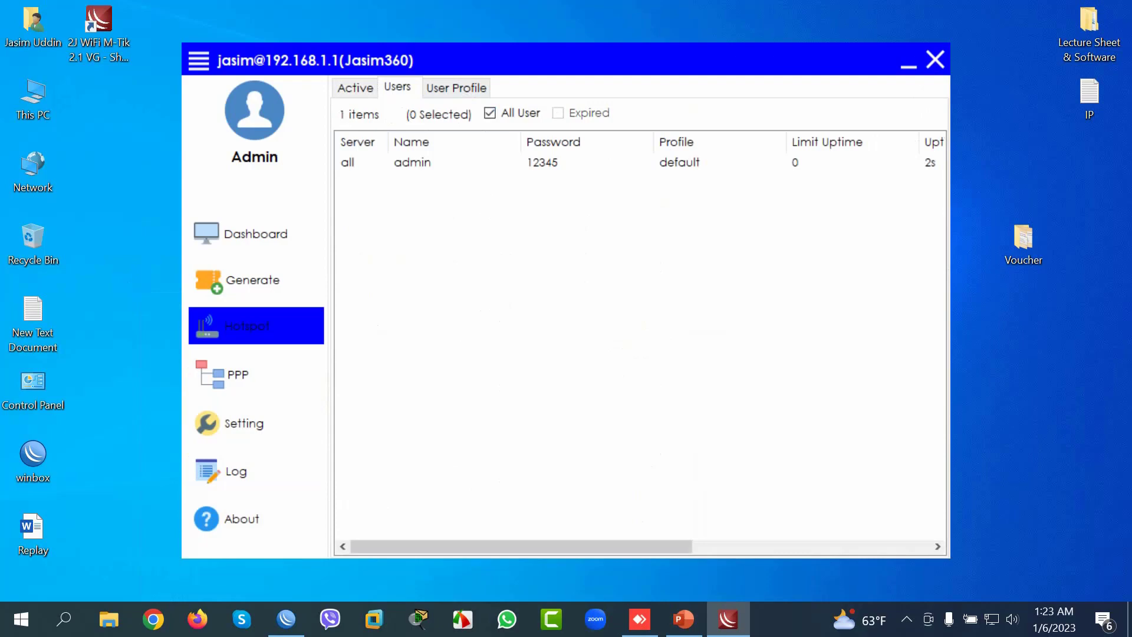
left_click(489, 113)
left_click(457, 87)
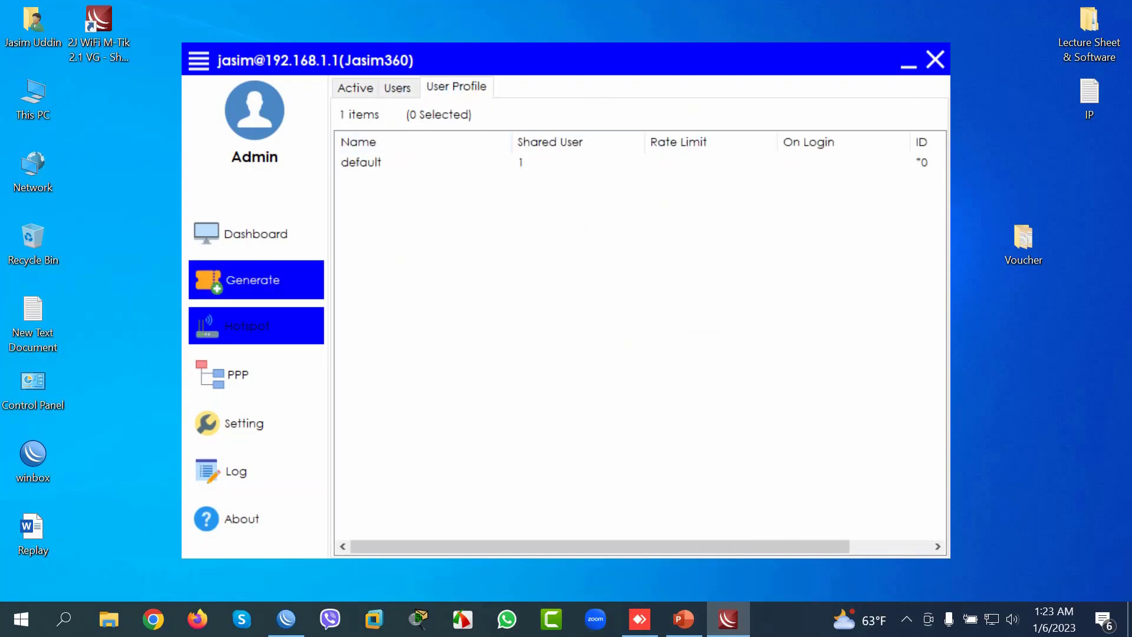
Step: Dismiss the empty outlet name and old voucher warnings, then start adding a profile
left_click(256, 279)
left_click(616, 360)
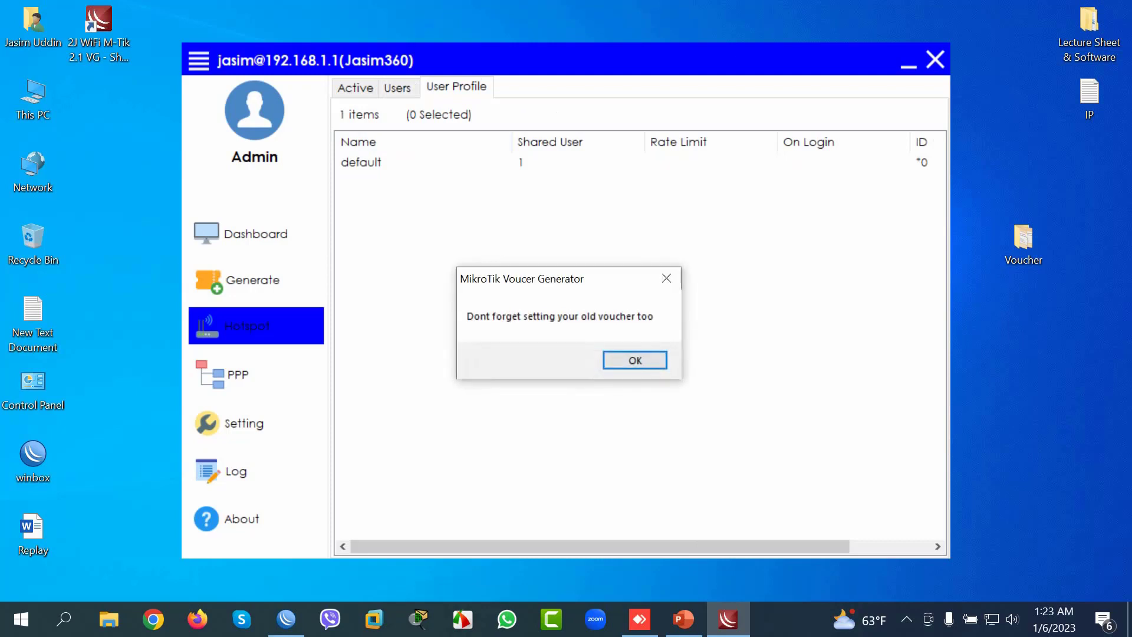
key("Return")
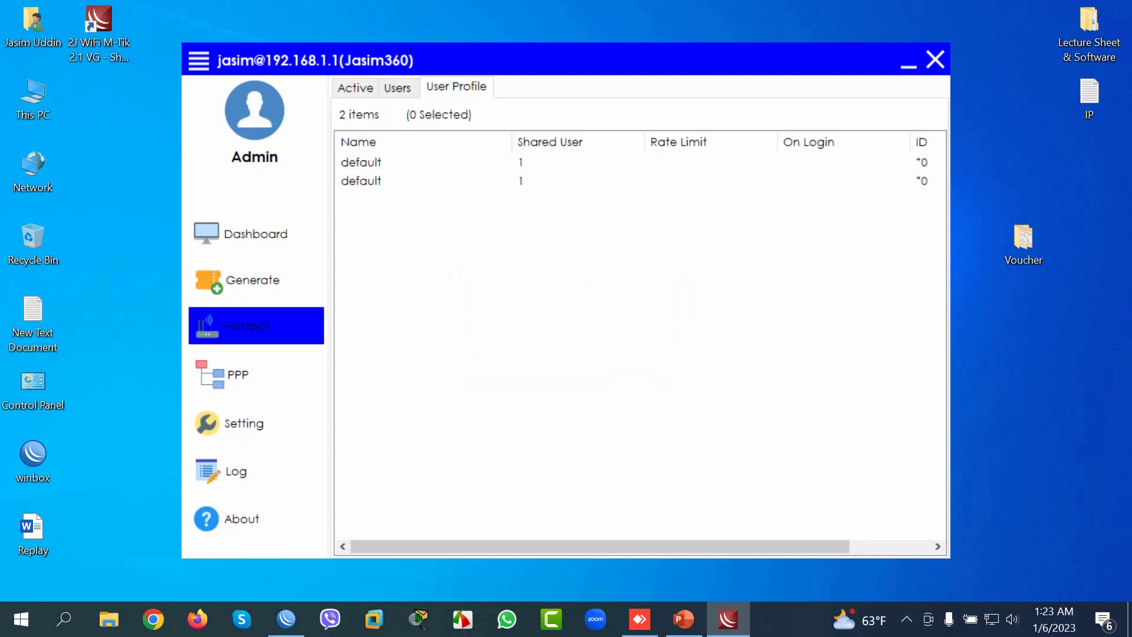
right_click(462, 290)
key("Return")
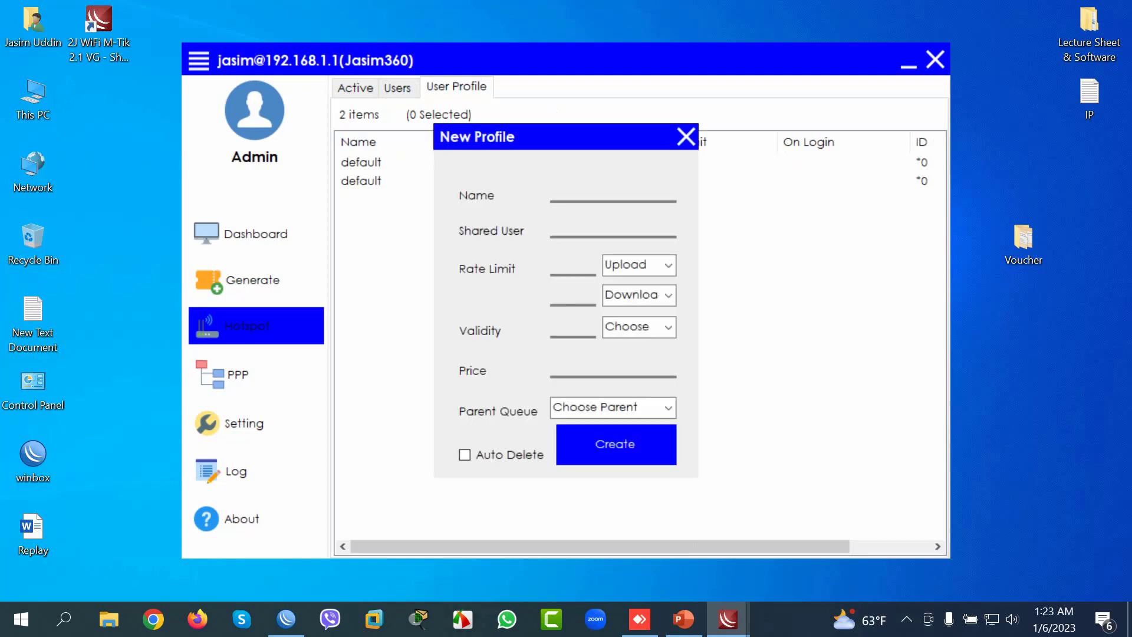
Step: Name the new profile 15Days with 1 shared user and a 5 Mb/5 Mb rate limit
left_click(614, 196)
type("15Days")
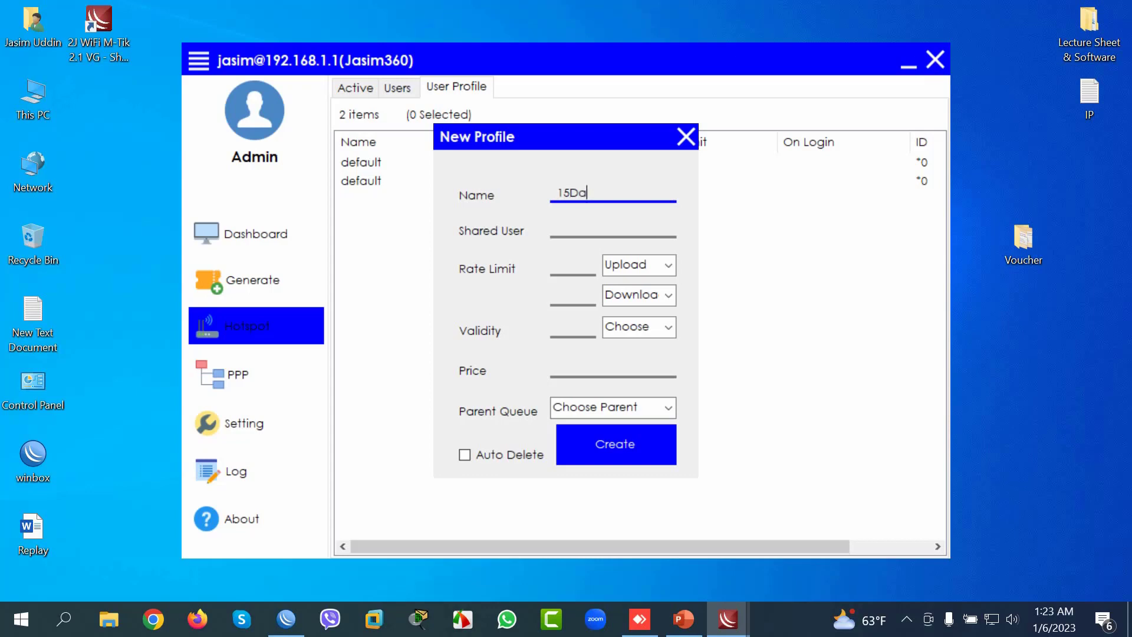
left_click(558, 228)
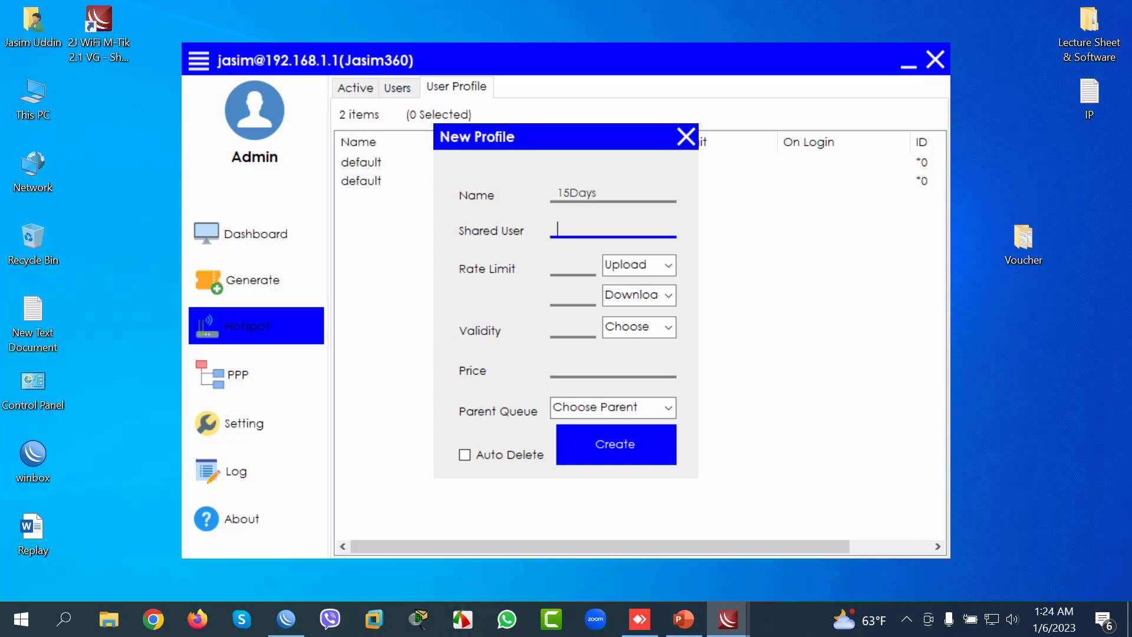
type("1")
left_click(669, 265)
left_click(614, 299)
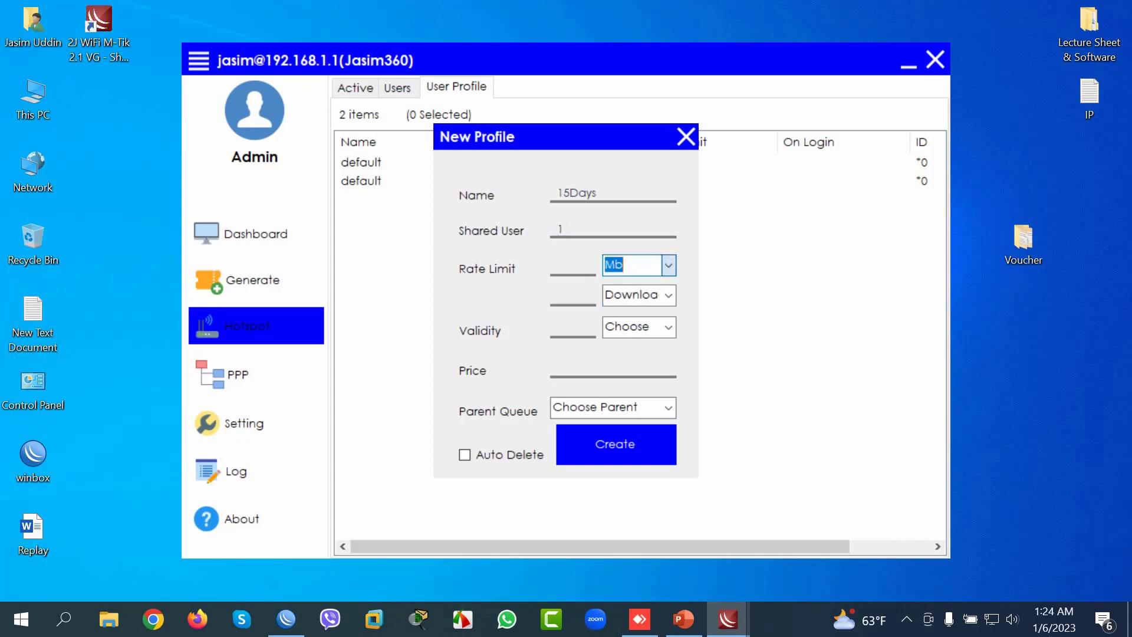
left_click(566, 269)
type("5")
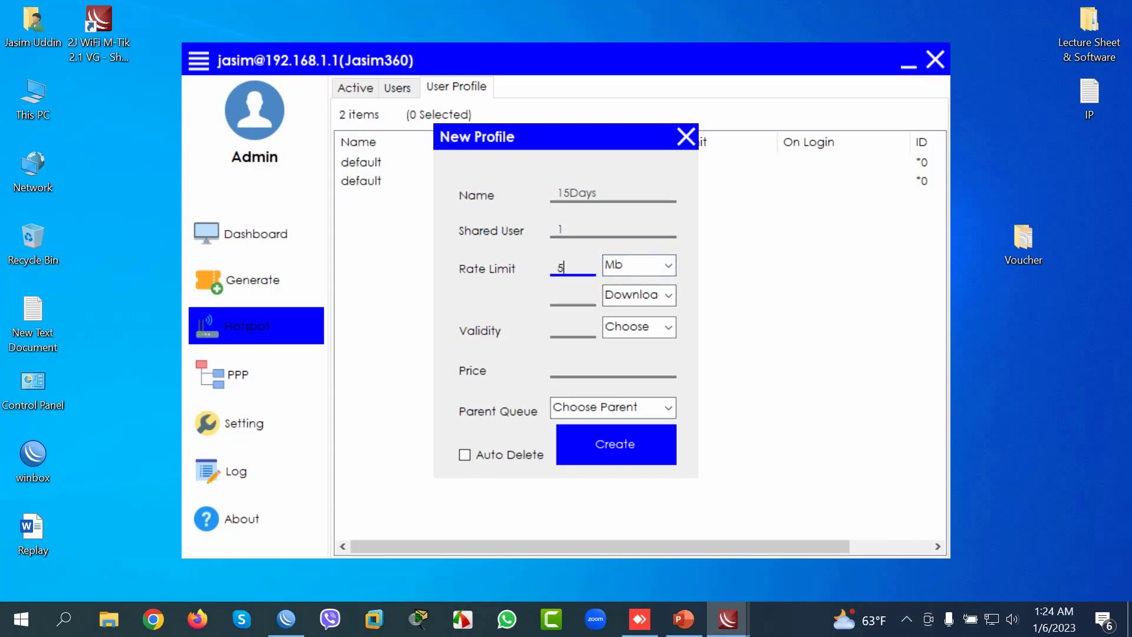
left_click(668, 295)
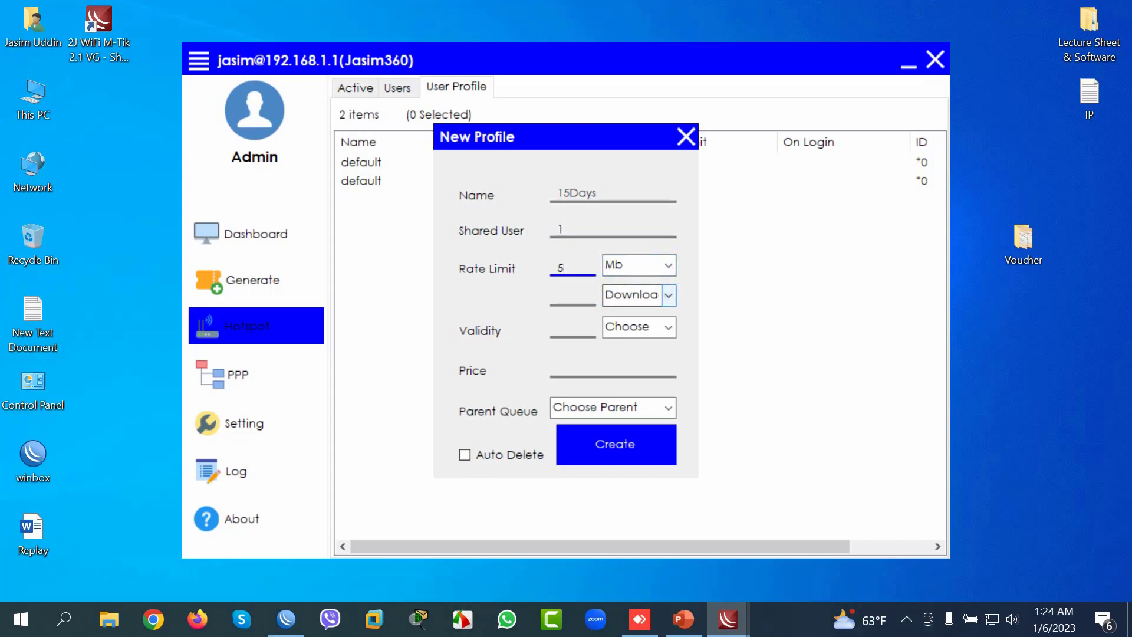
left_click(613, 330)
left_click(567, 298)
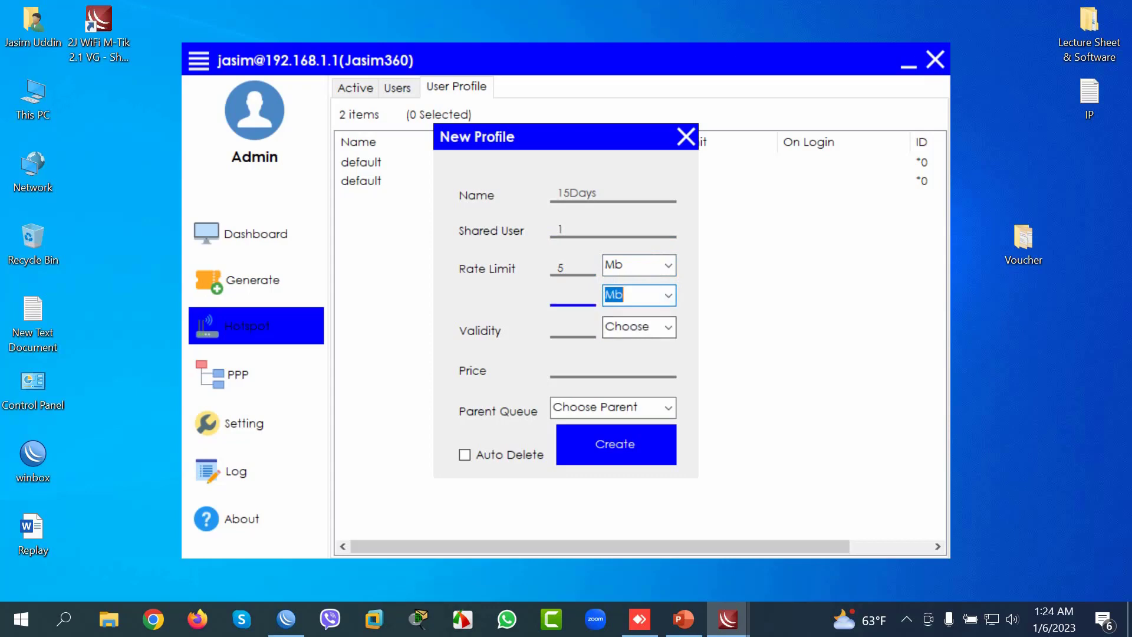
type("5")
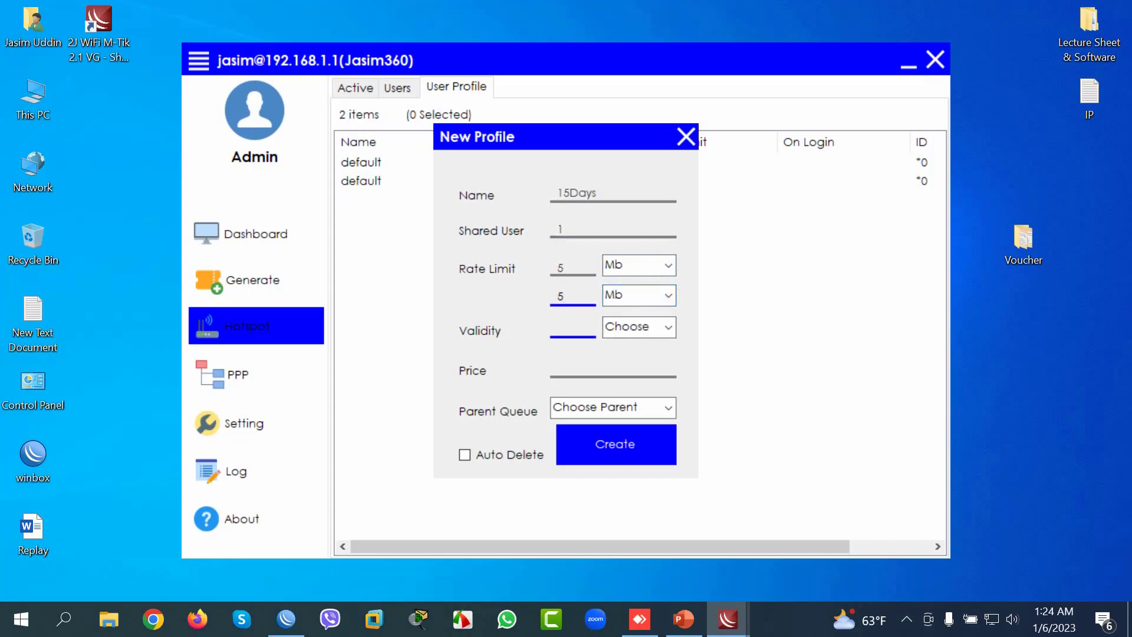
Step: Set validity 15 Day, price 100, enable Auto Delete, and create the profile
left_click(573, 329)
type("15")
left_click(668, 327)
key("Return")
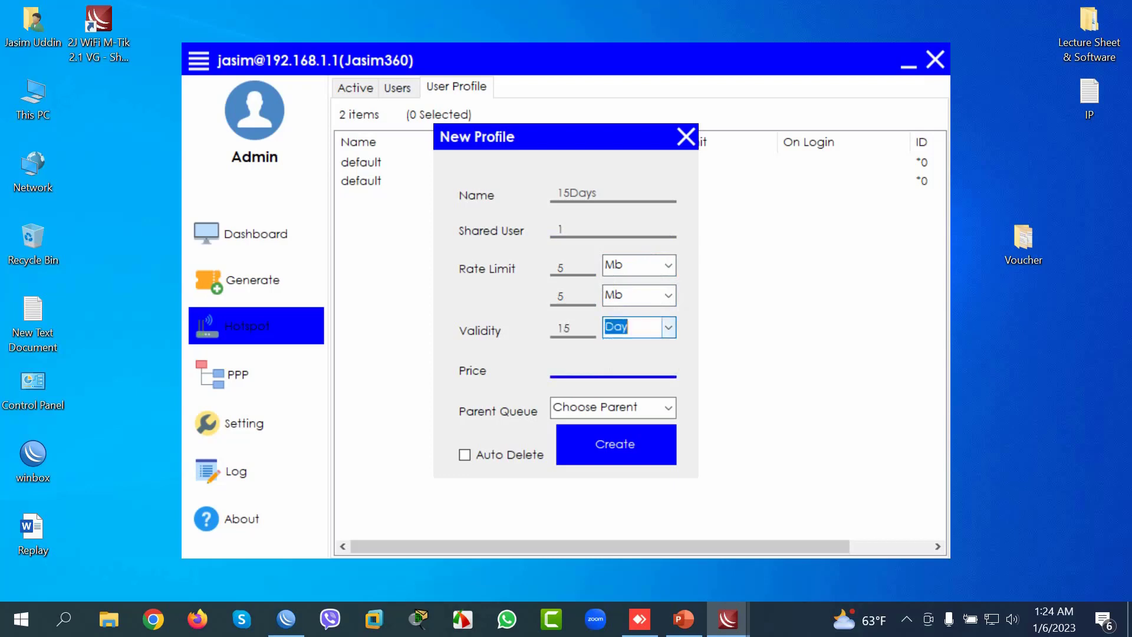
left_click(558, 367)
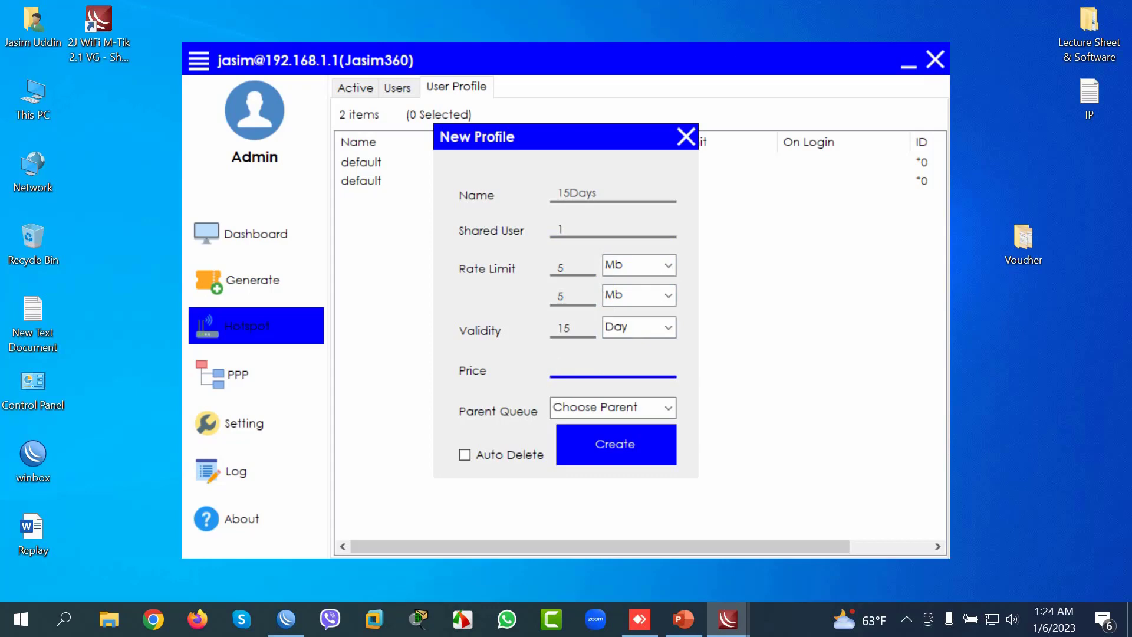
type("100")
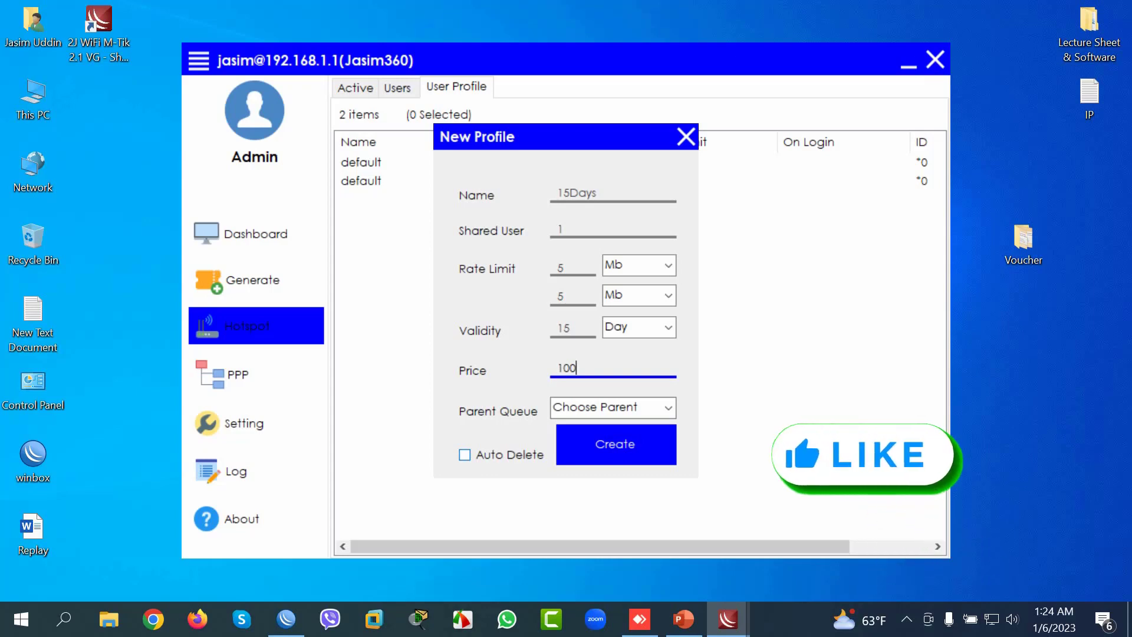
left_click(465, 454)
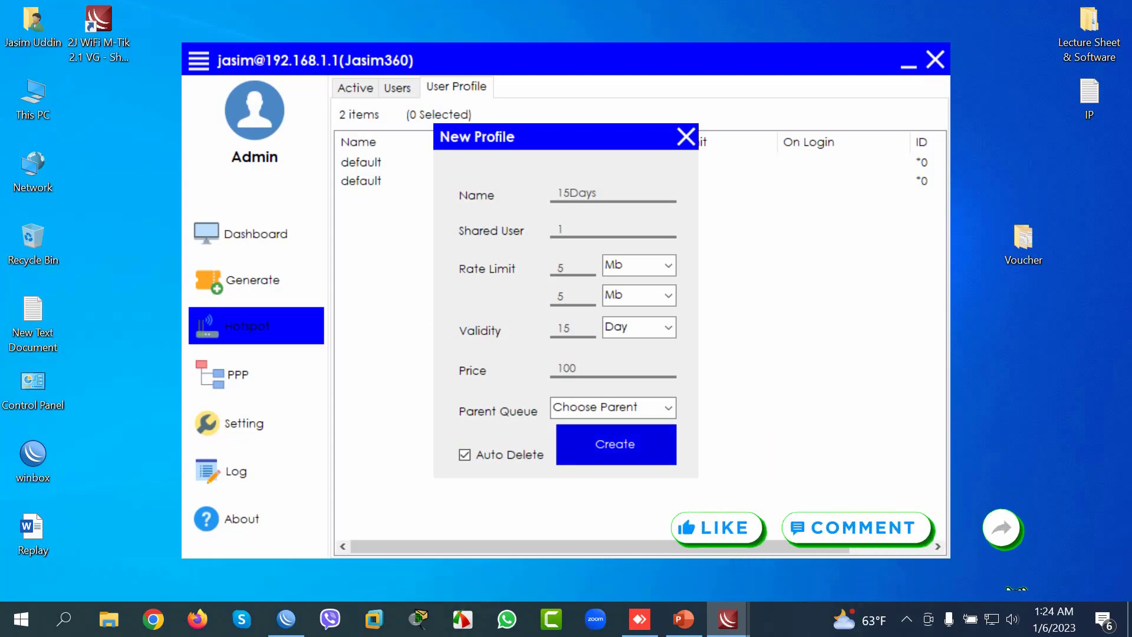
key("Return")
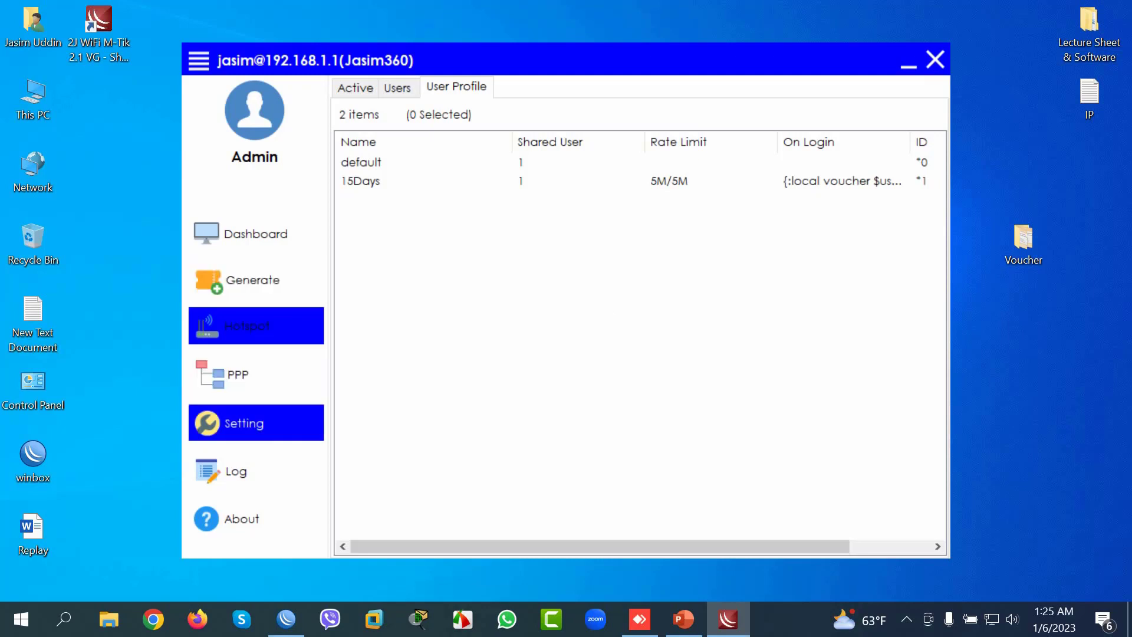
Step: Enter the outlet name and set the old-voucher profile to 15Days at price 100
left_click(253, 423)
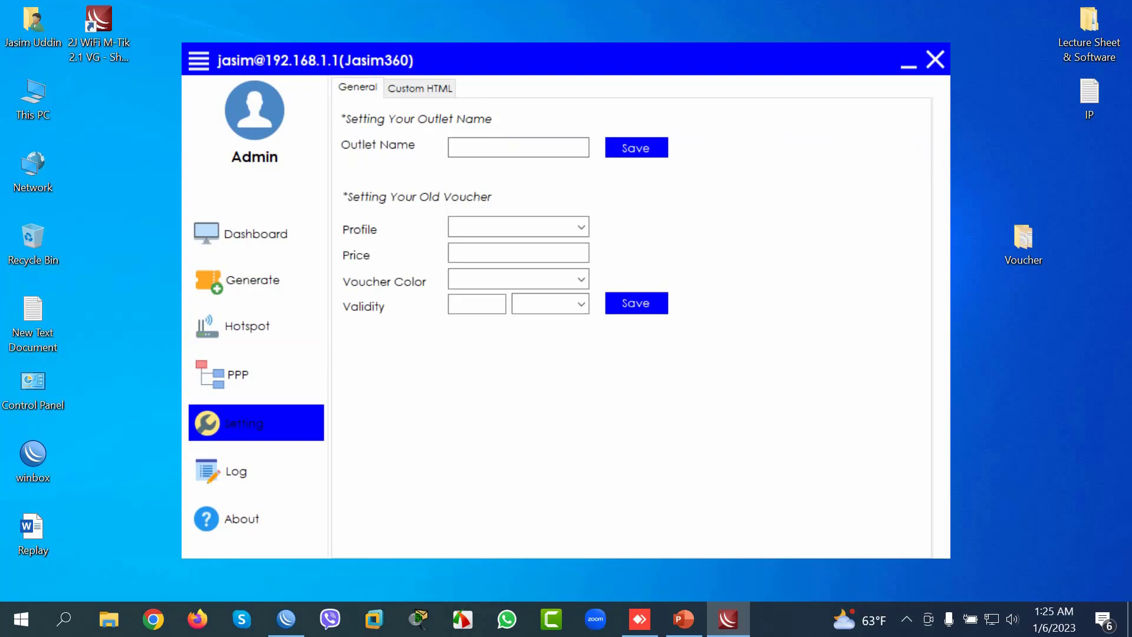
left_click(518, 147)
type("Jasim360")
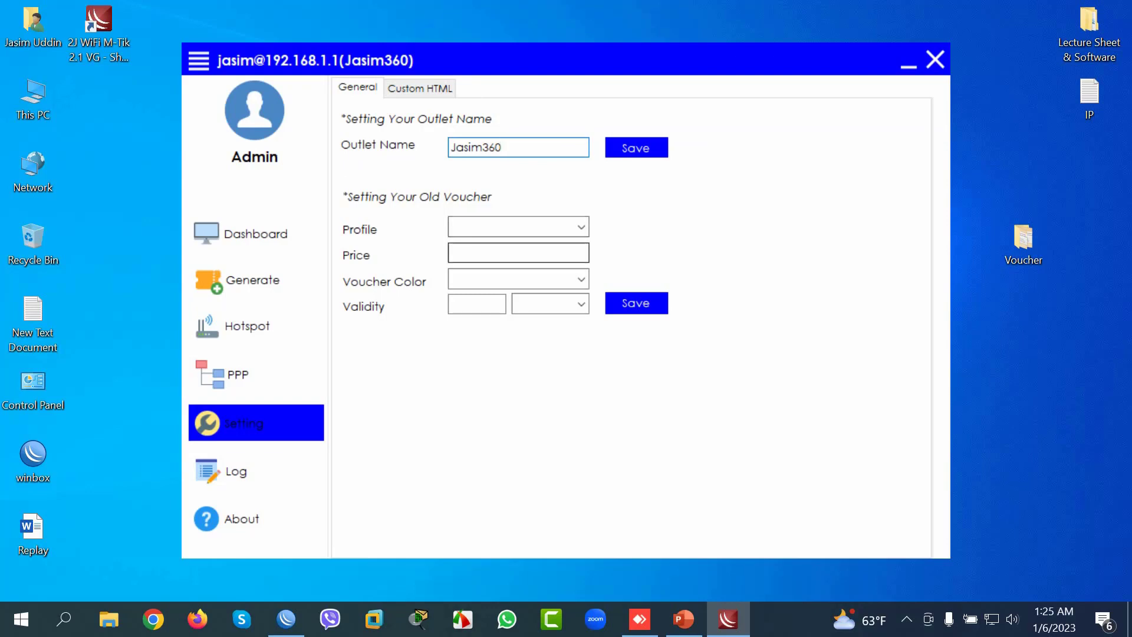
left_click(581, 226)
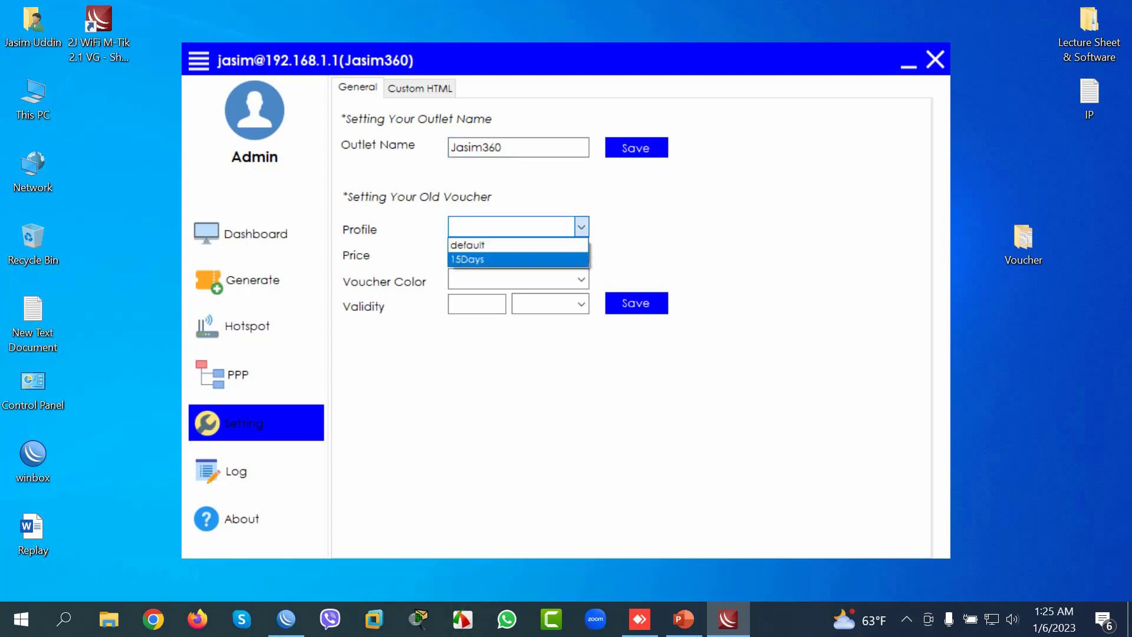
left_click(467, 259)
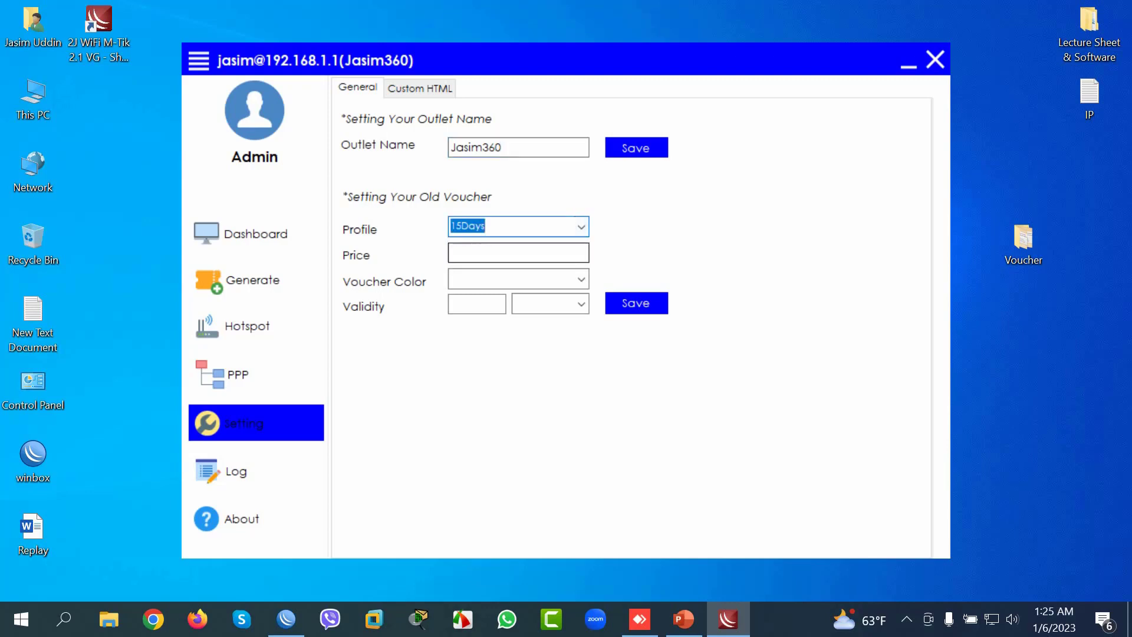
left_click(518, 252)
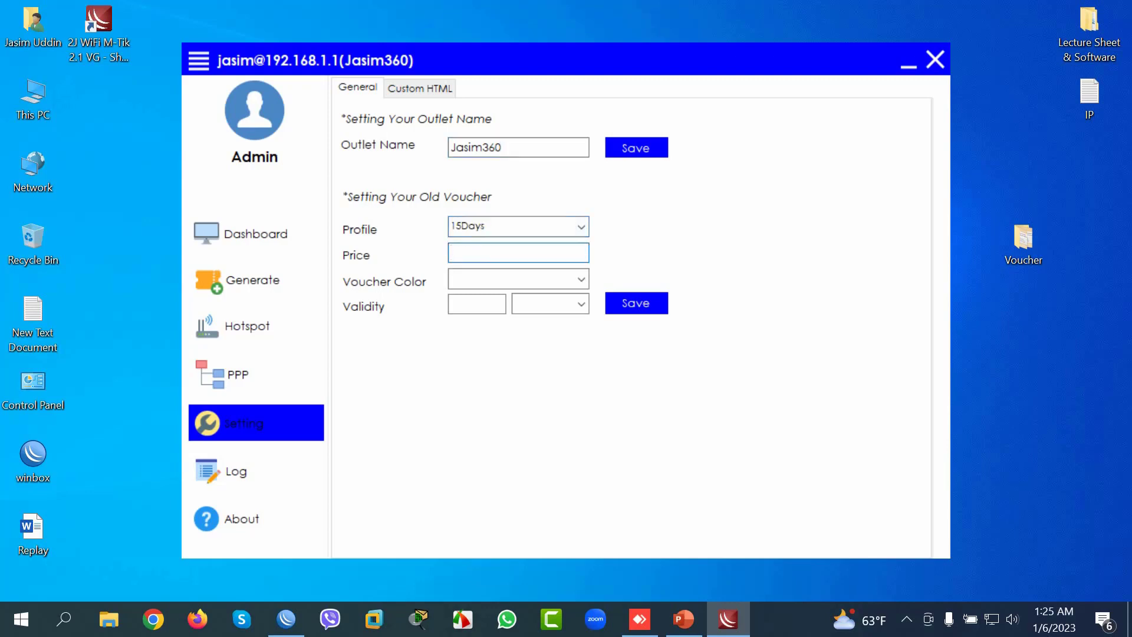
type("100")
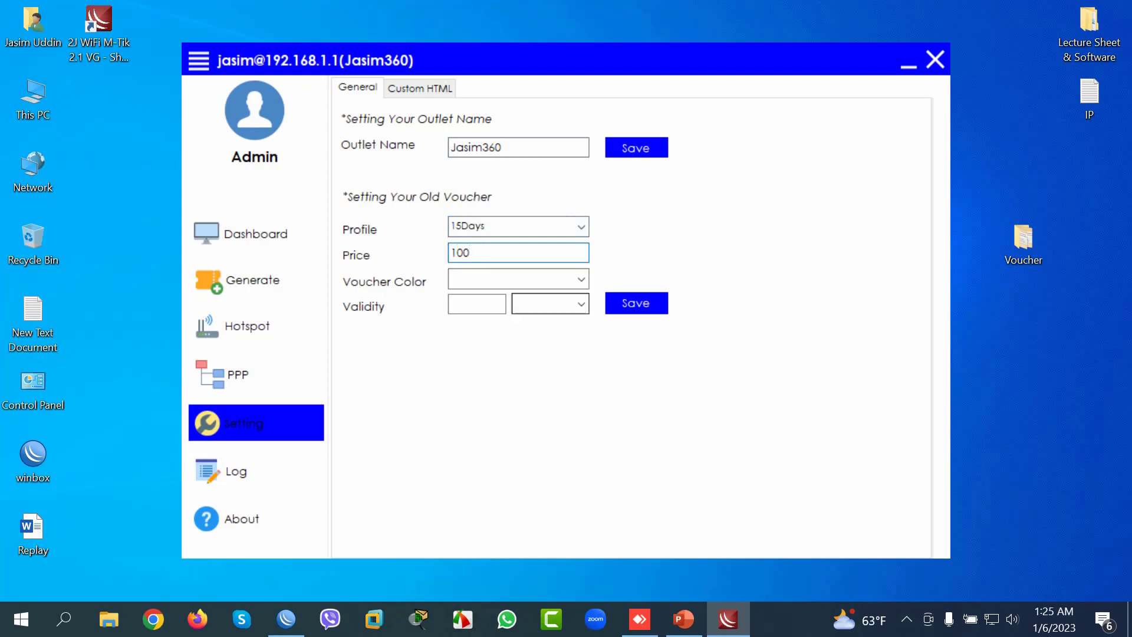
Step: Set the old-voucher colour to Blue and validity to 15 Day, then save
left_click(582, 279)
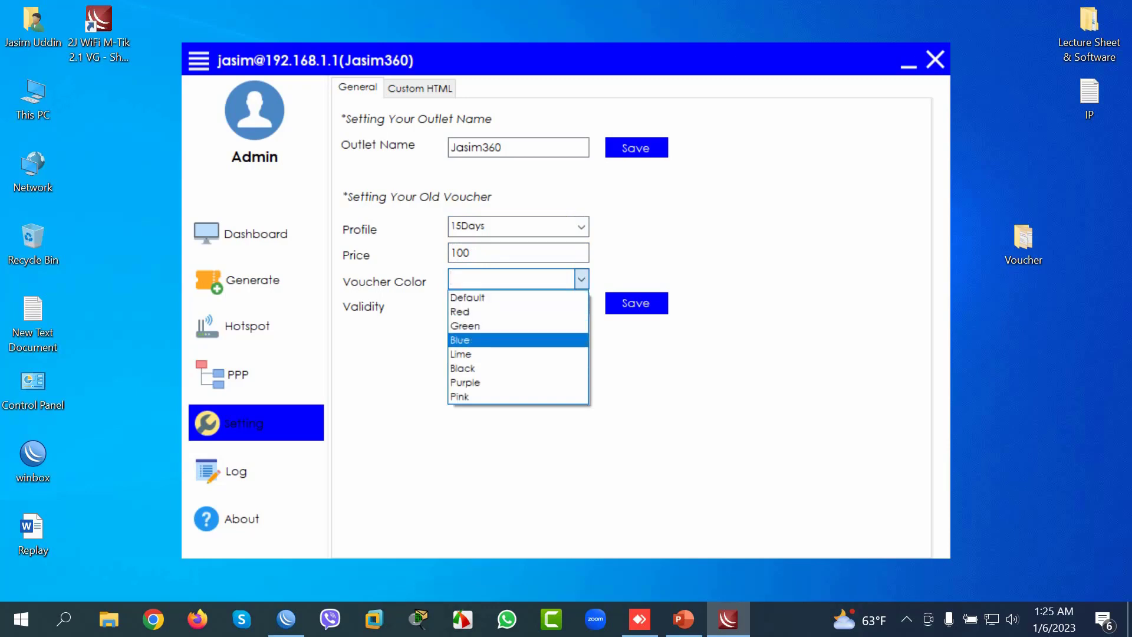
left_click(460, 339)
left_click(476, 304)
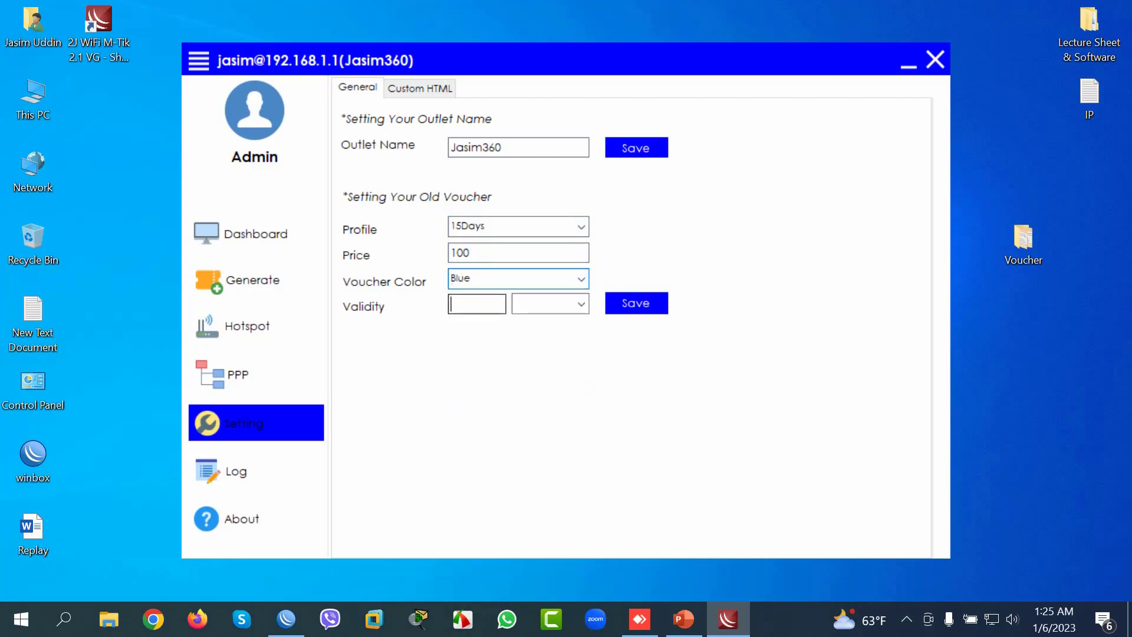
type("15")
key("Tab")
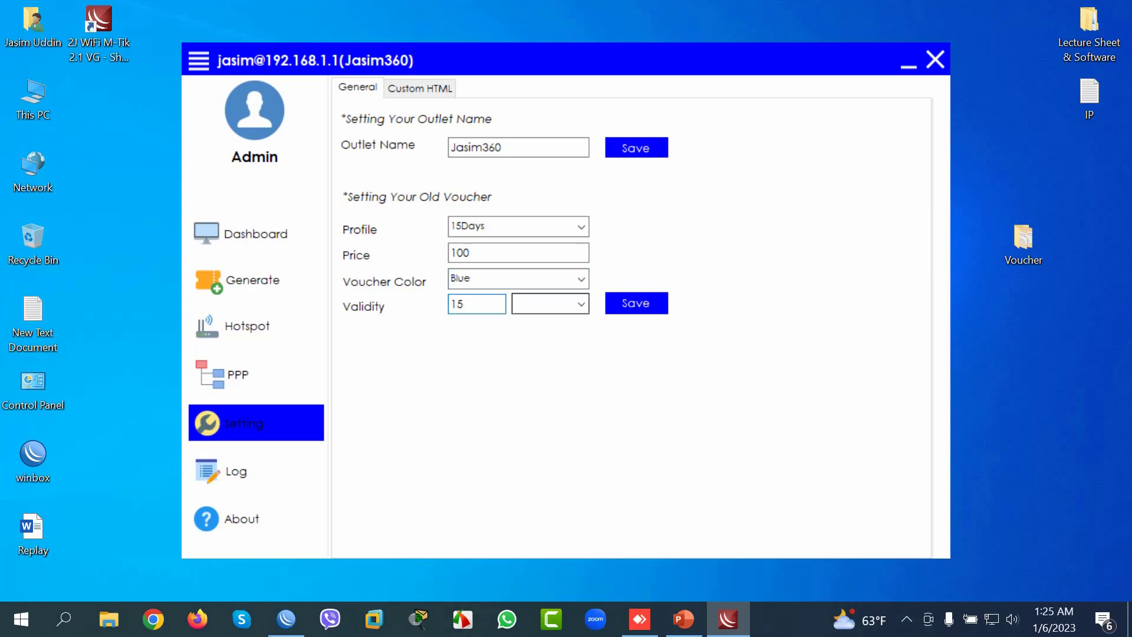
left_click(582, 303)
left_click(523, 336)
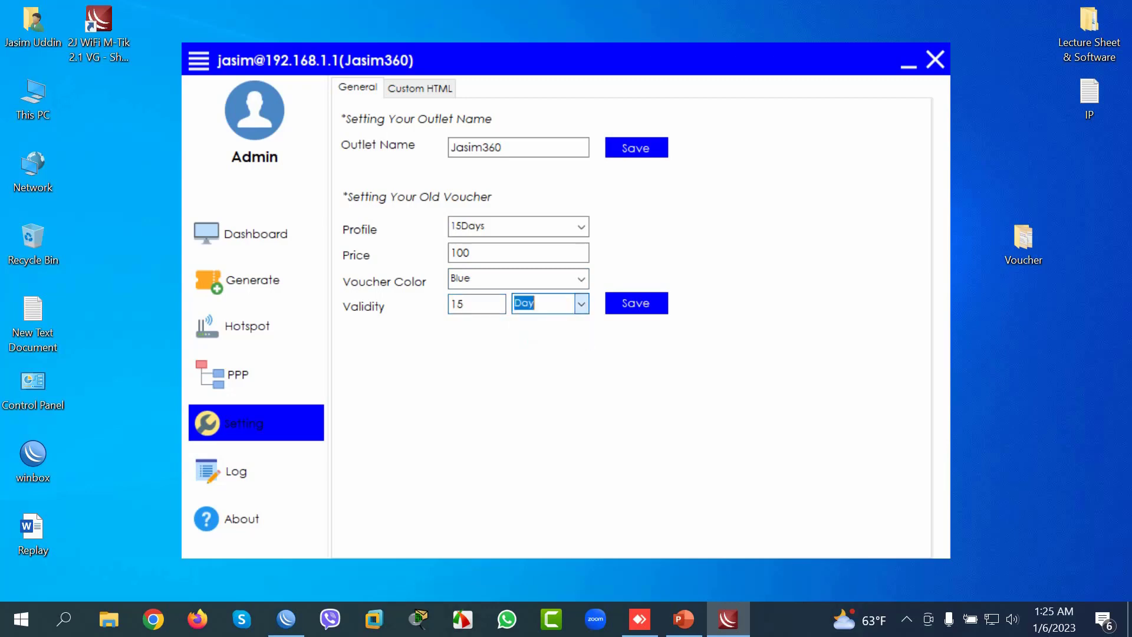
left_click(636, 303)
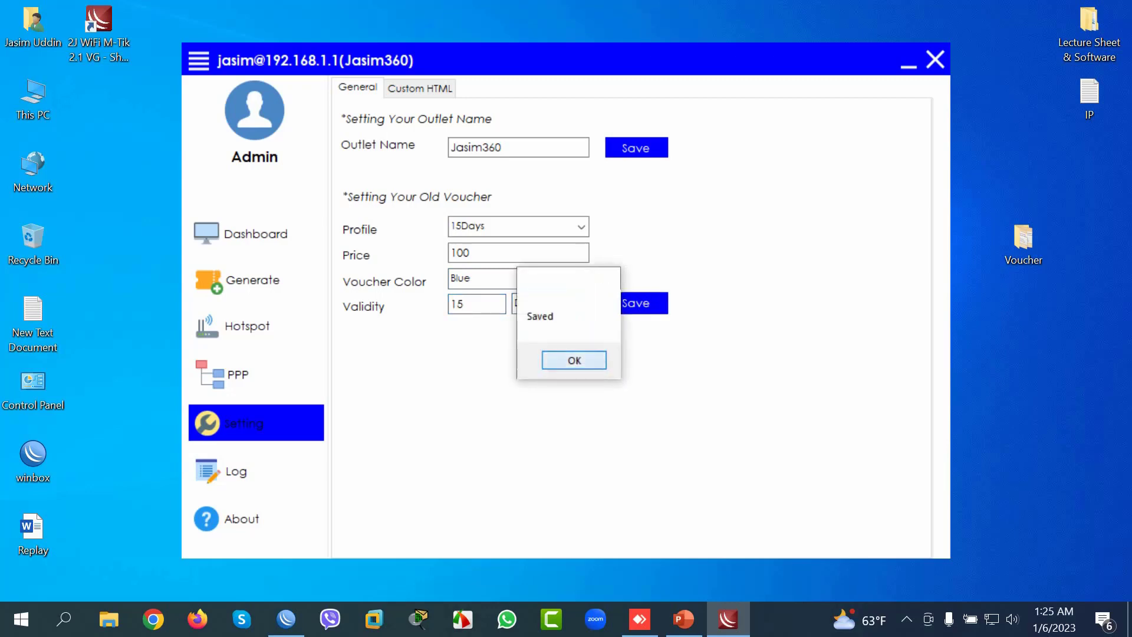
left_click(574, 360)
left_click(254, 280)
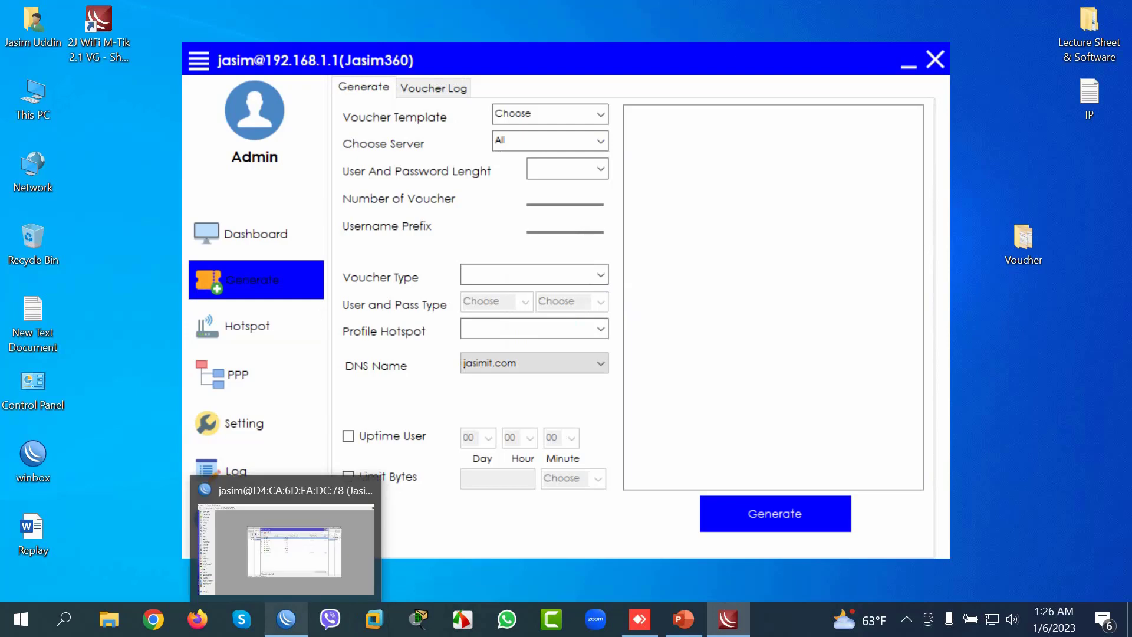
Step: Close WinBox's IP service list, hotspot user list and old hotspot windows
left_click(286, 619)
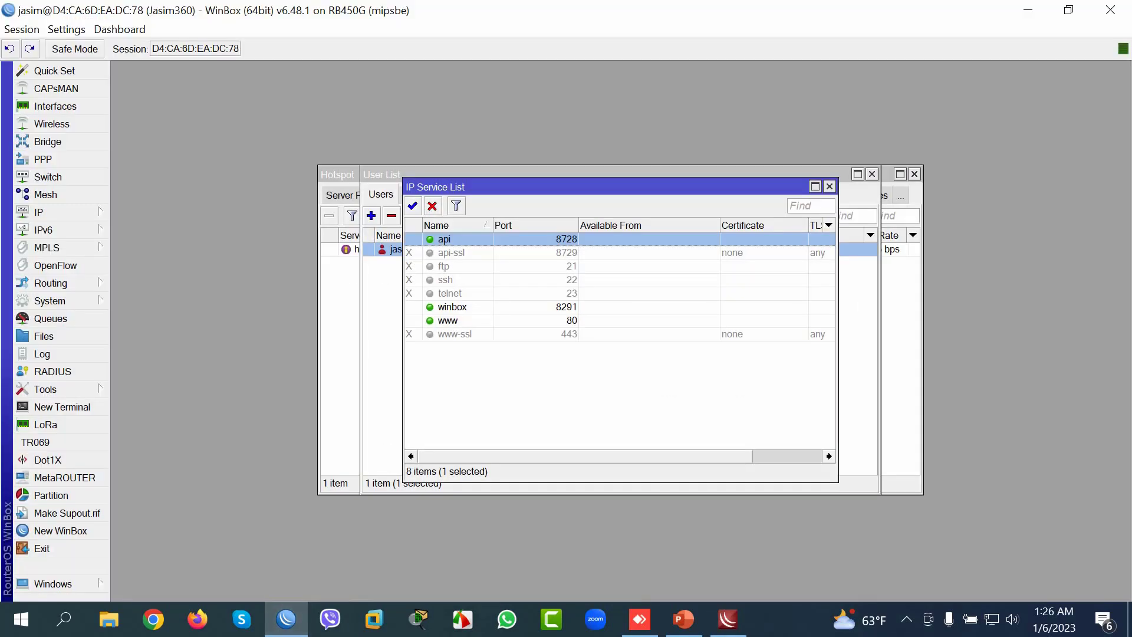
left_click(830, 186)
left_click(872, 174)
left_click(915, 174)
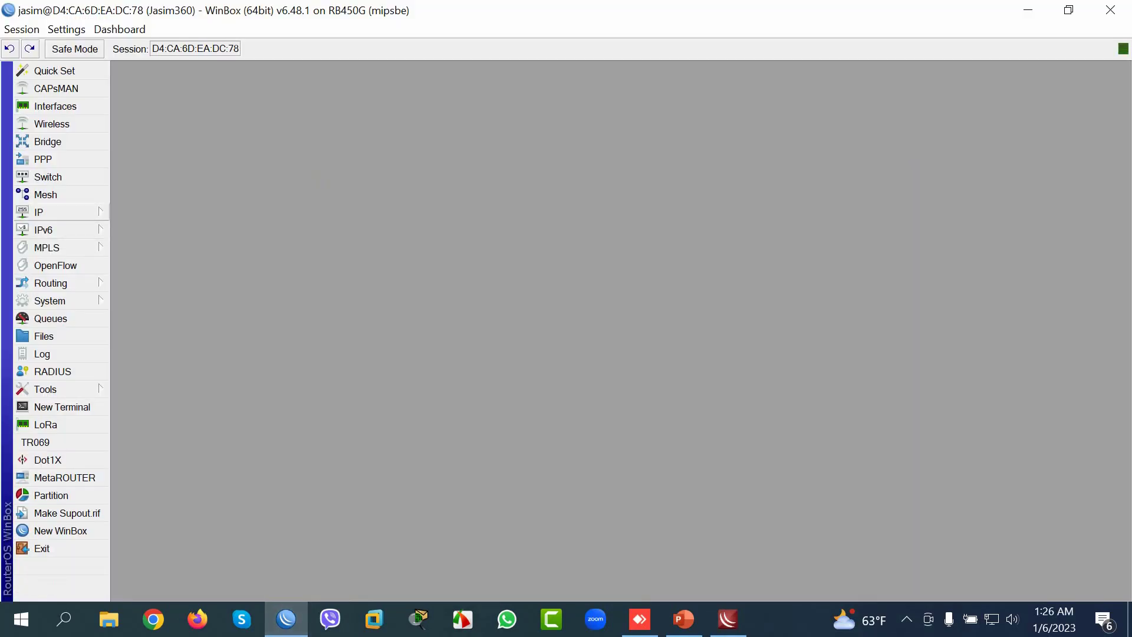
Step: In IP > Hotspot, confirm the 15Days user profile exists and inspect the admin user
left_click(39, 212)
left_click(136, 324)
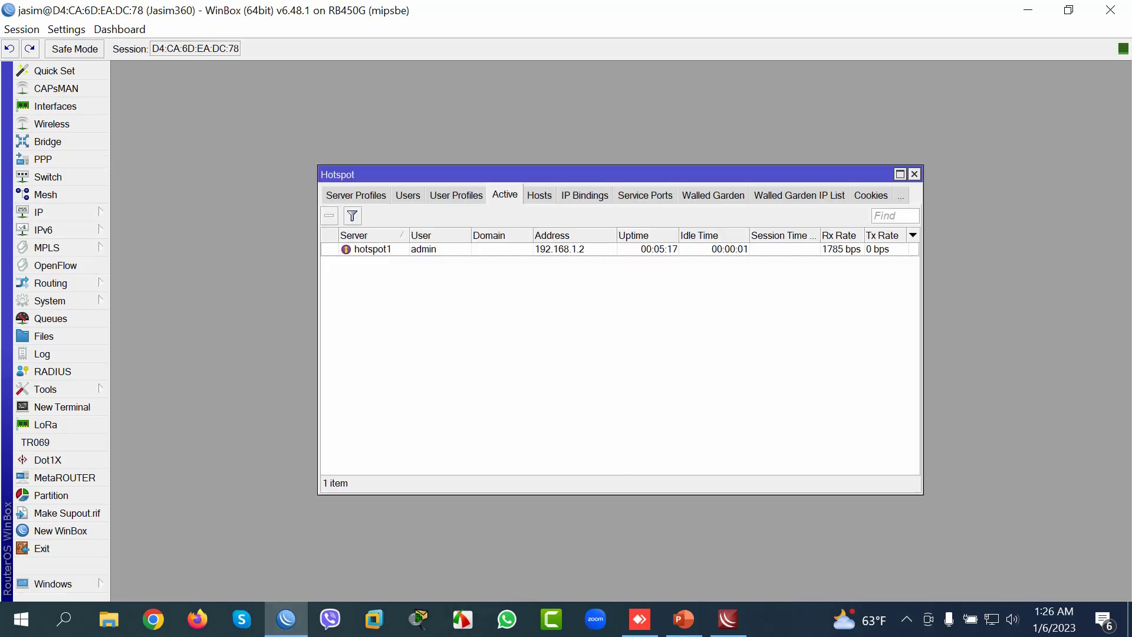
left_click(456, 195)
left_click(364, 249)
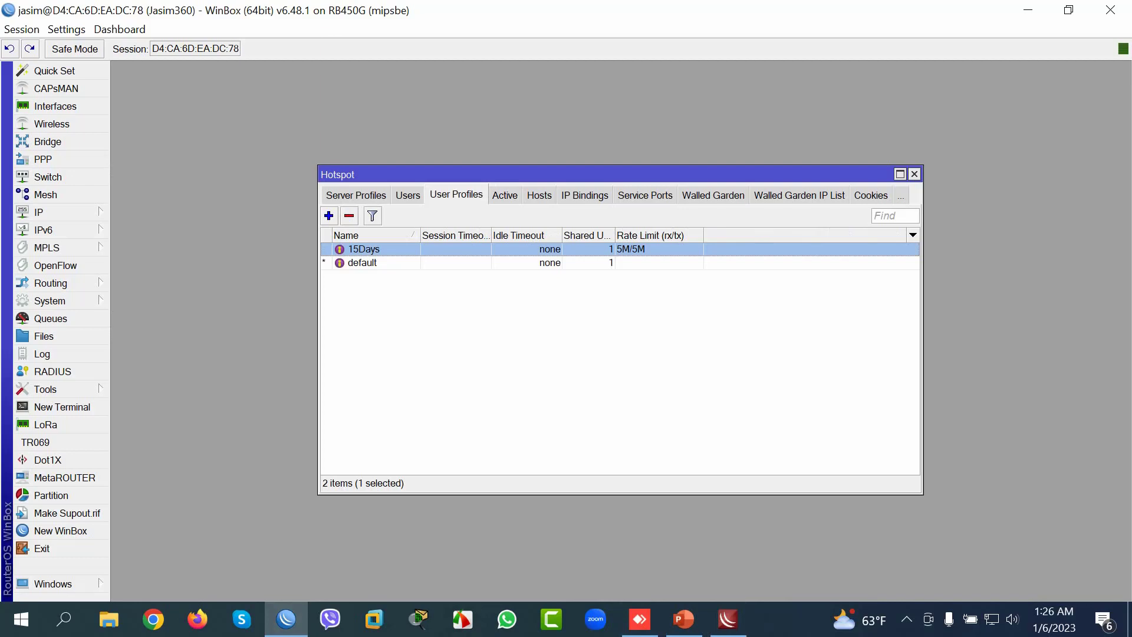
left_click(407, 195)
left_click(429, 276)
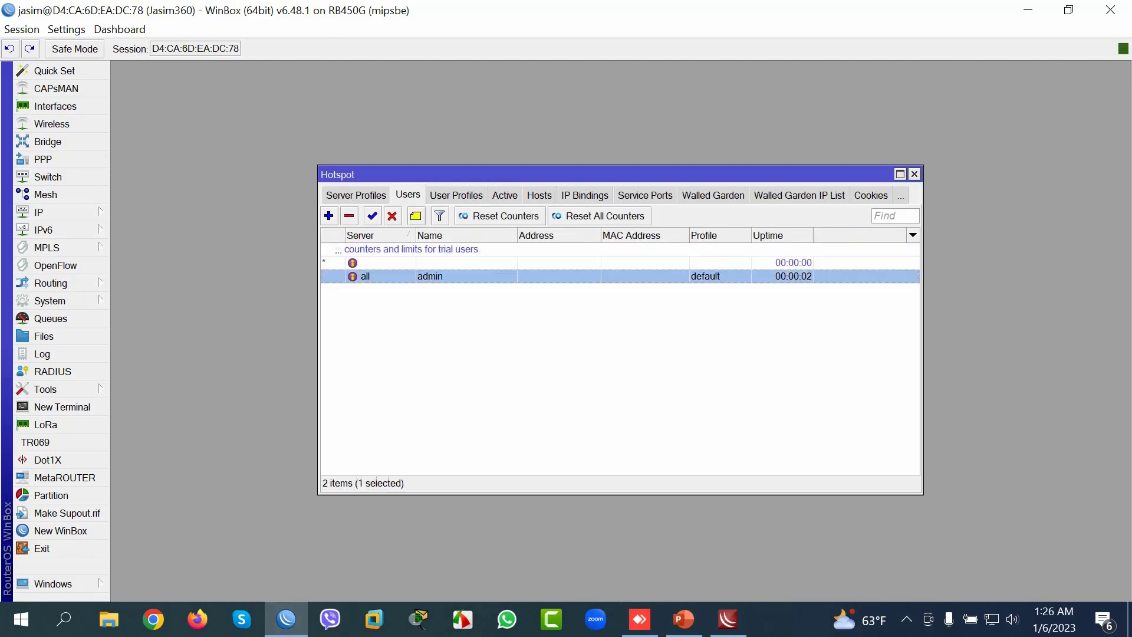
key("alt+Tab")
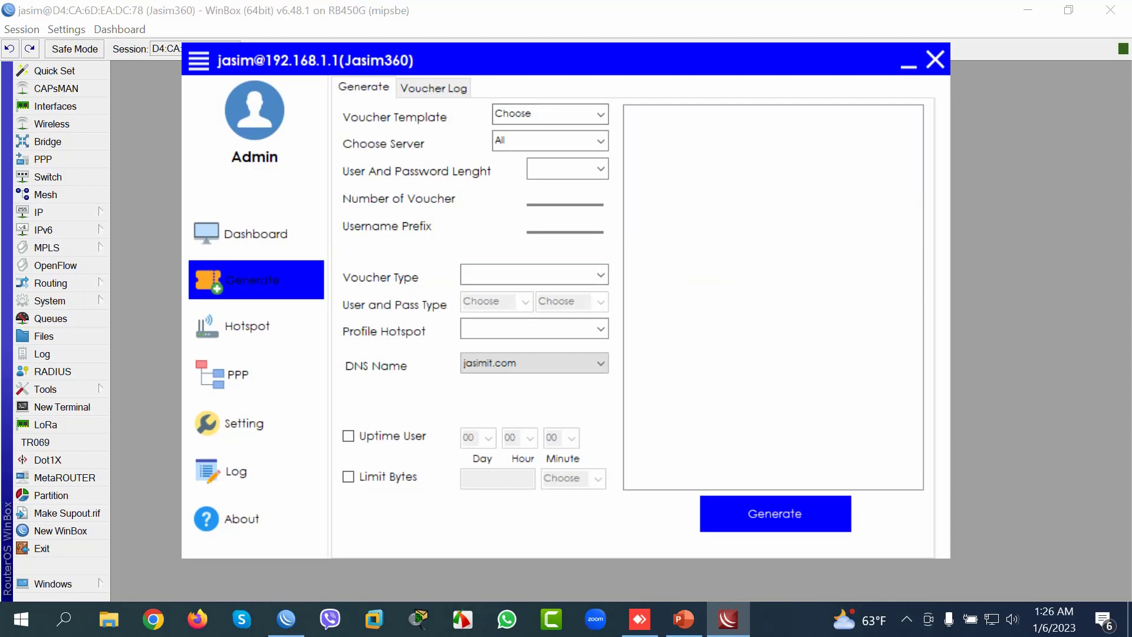
Step: Choose the QR1 template, server hotspot1, credential length 4 and 10 vouchers
left_click(600, 114)
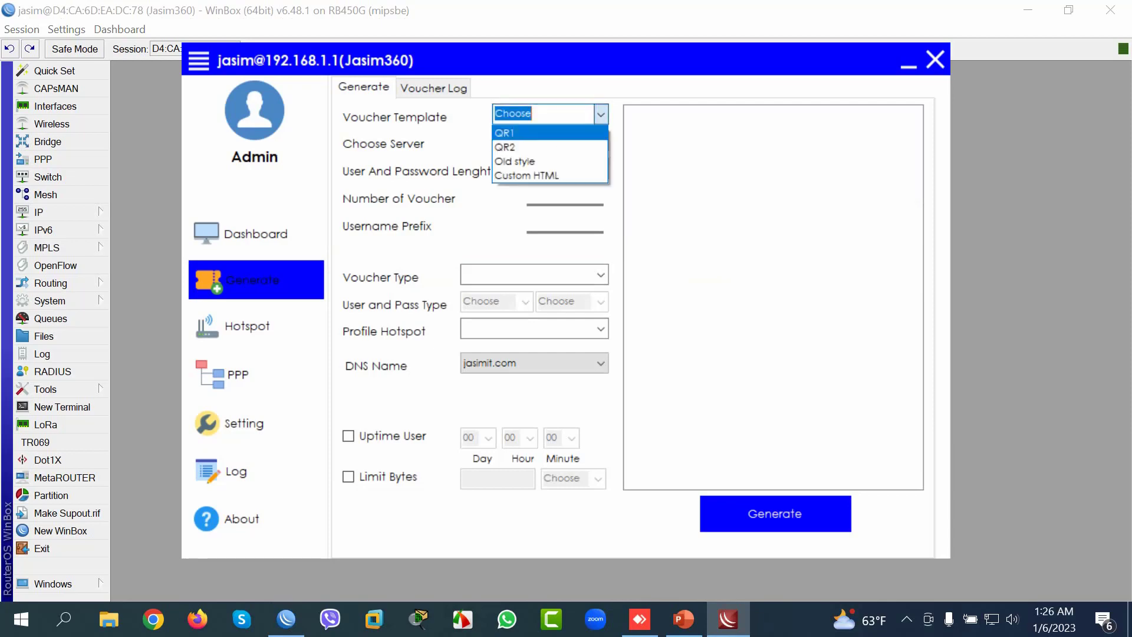
key("Return")
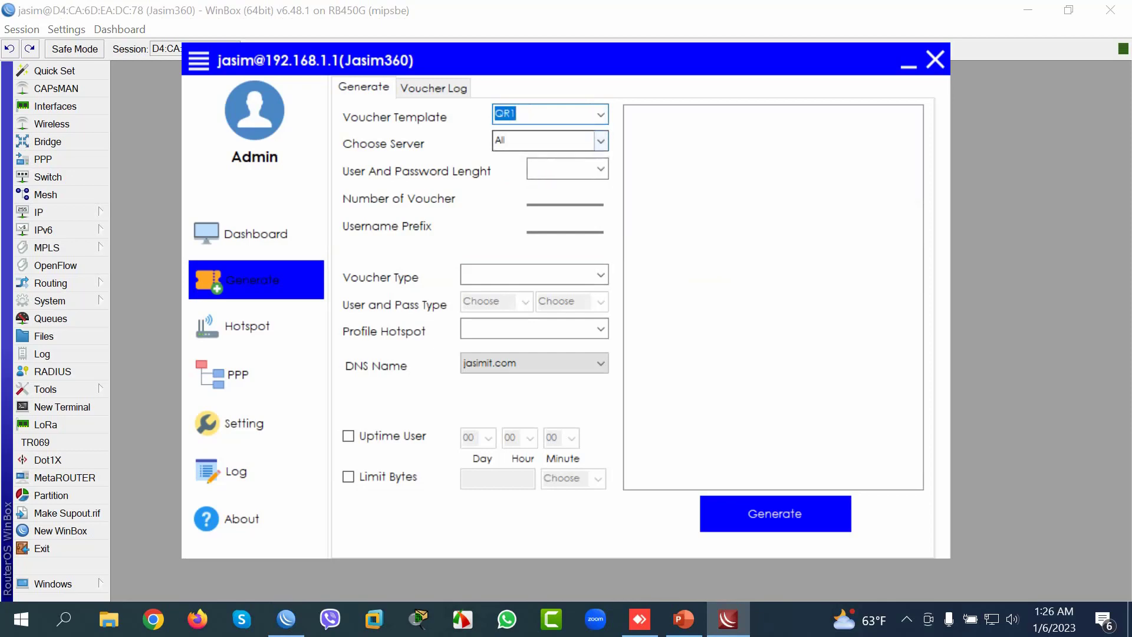
key("Tab")
key("alt+Down")
key("Down")
key("Return")
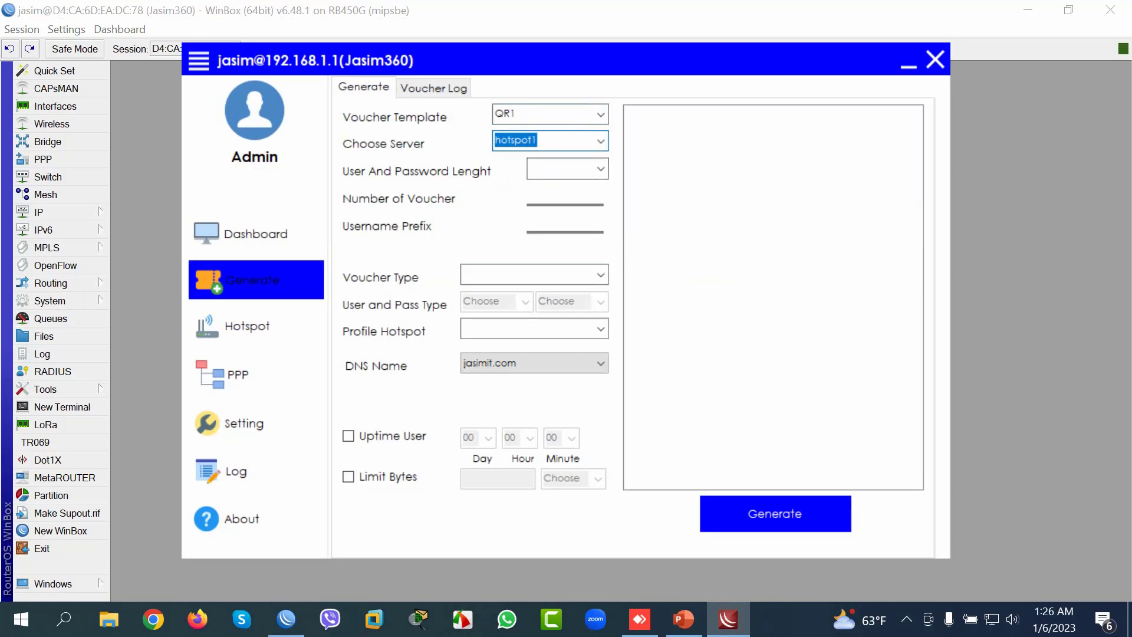
key("Tab")
key("alt+Down")
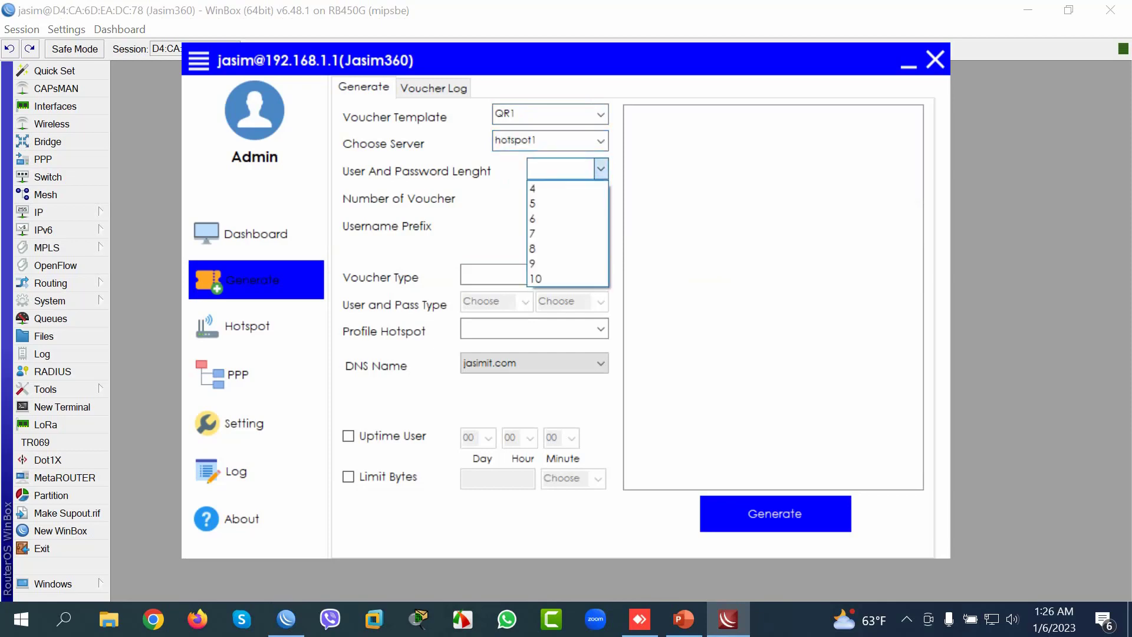
key("Down")
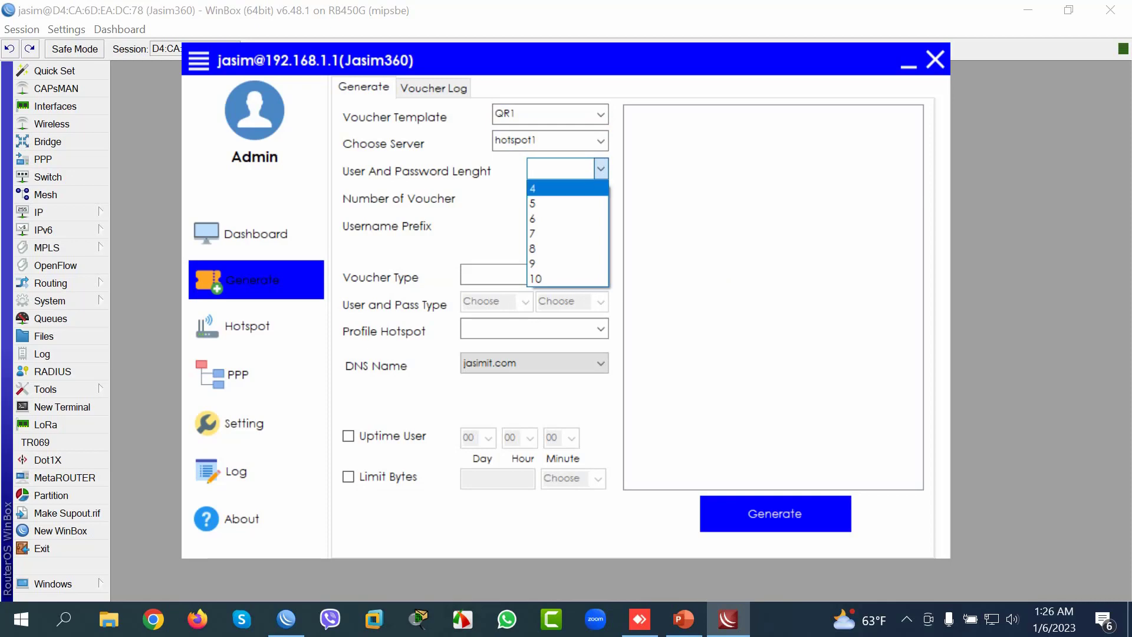
key("Return")
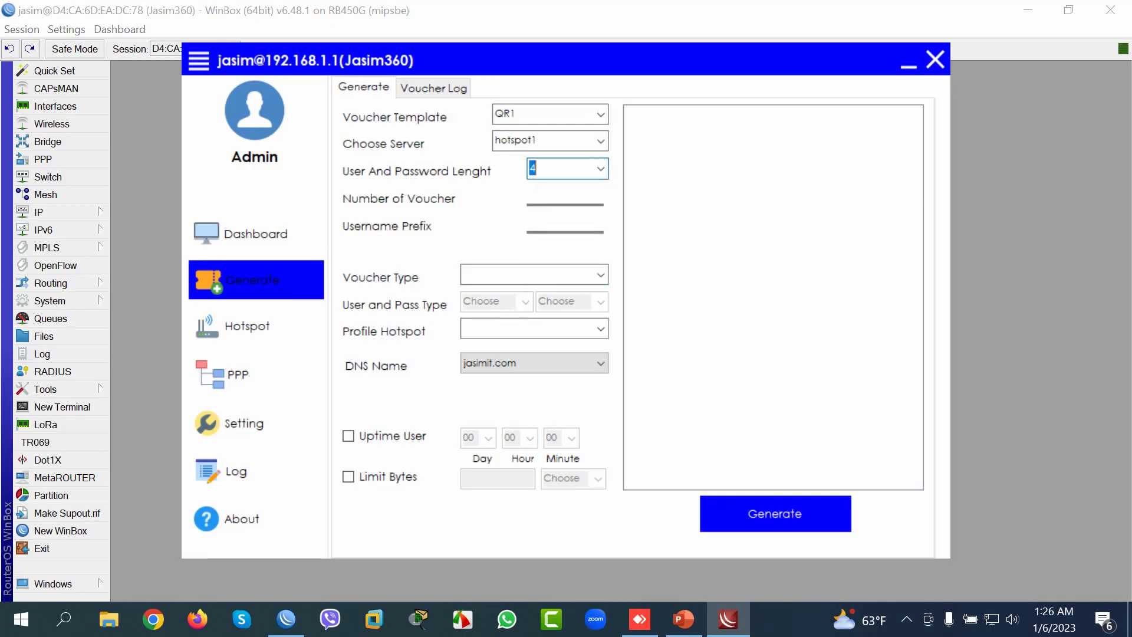
key("Tab")
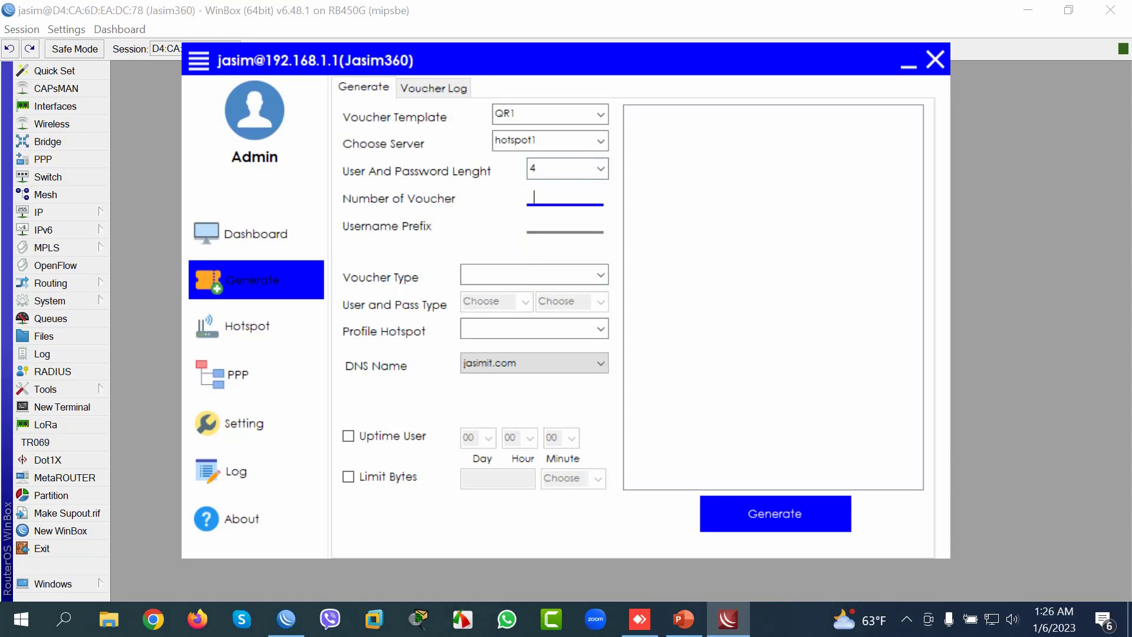
type("10")
Step: Set the voucher type to User and Password
key("Tab")
left_click(601, 275)
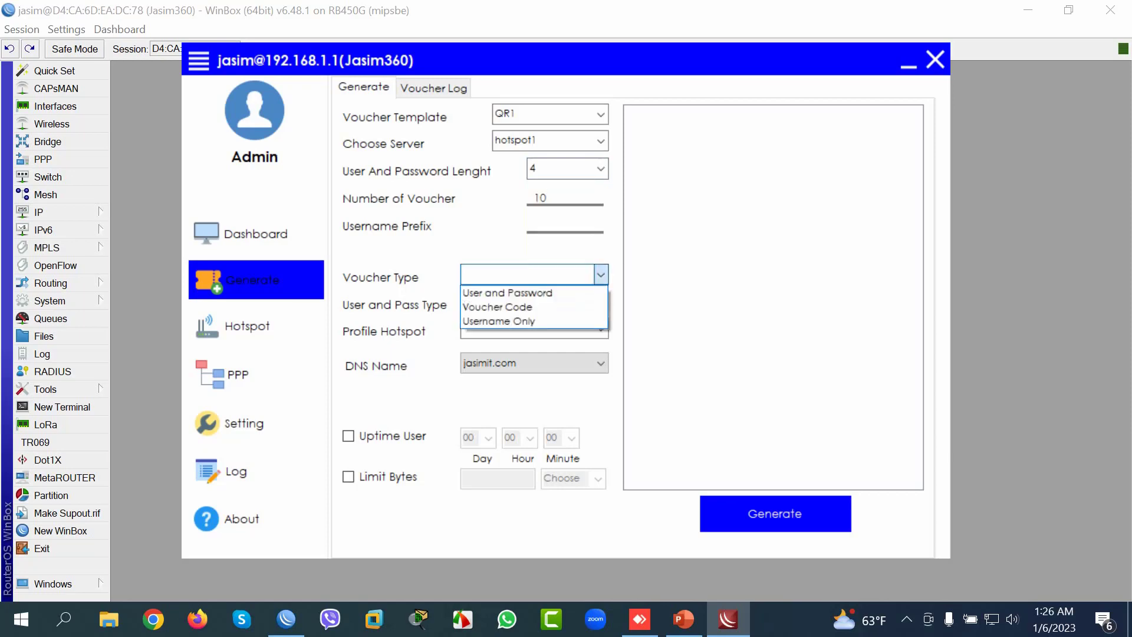
key("Down")
key("Return")
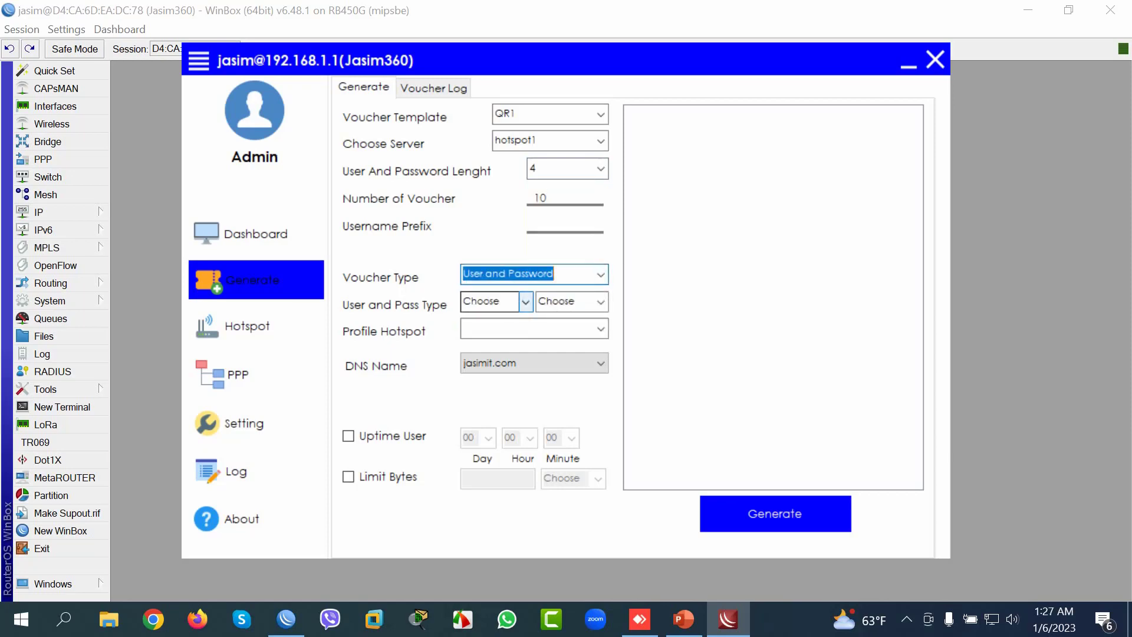
left_click(601, 274)
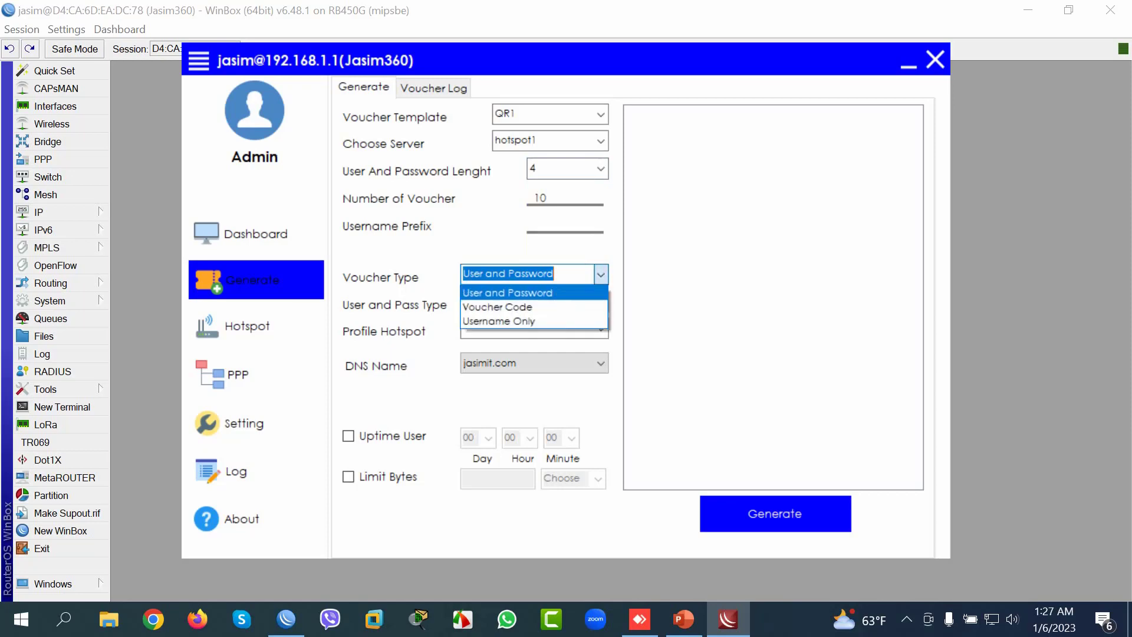
key("Down")
key("Escape")
key("Tab")
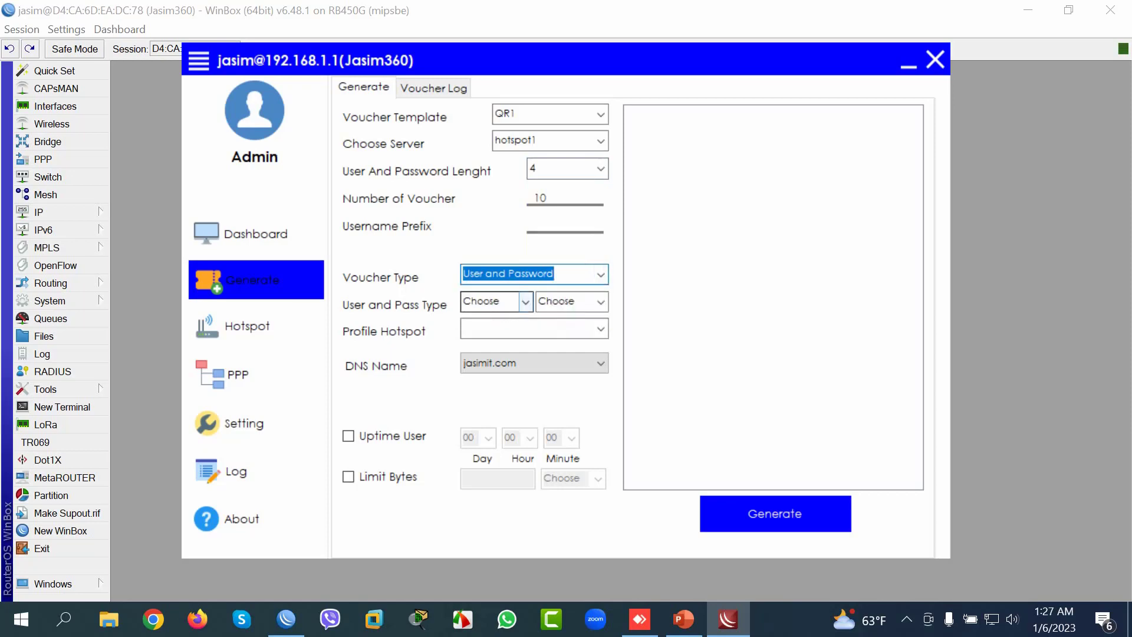
Step: Make both usernames and passwords numbers only (123 type)
left_click(525, 301)
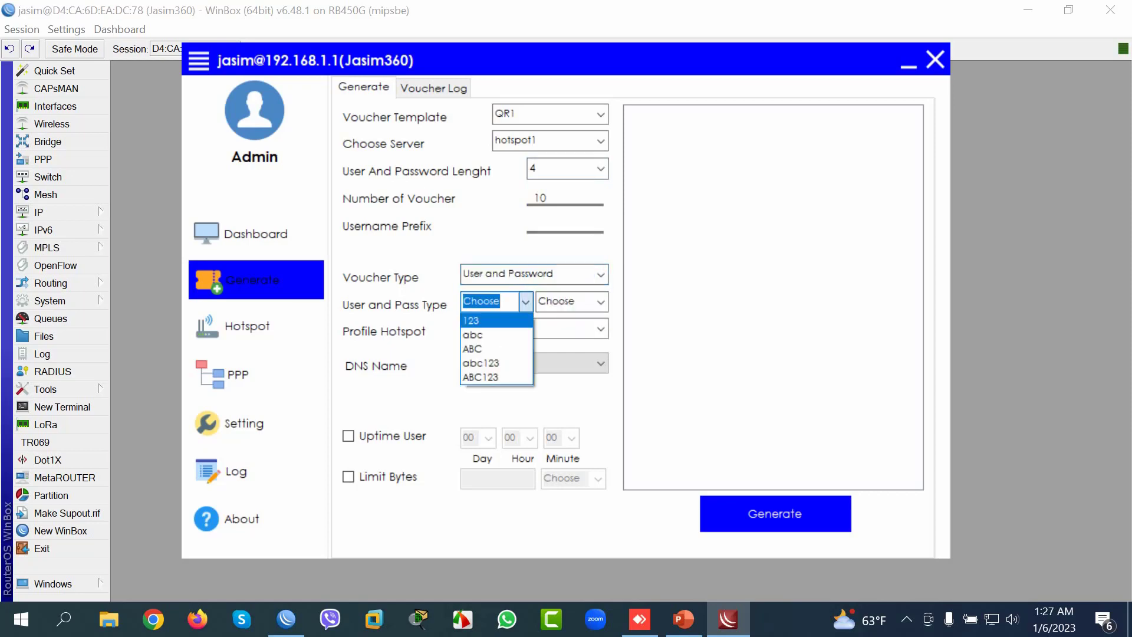
key("Down")
key("Return")
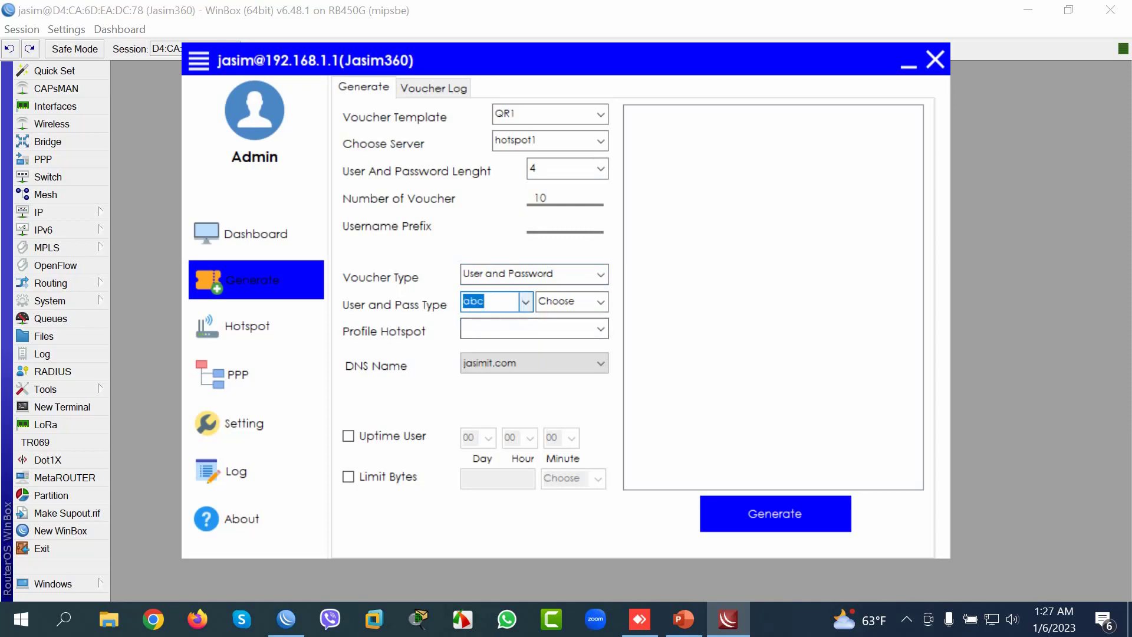
key("alt+Down")
key("Down")
key("Down")
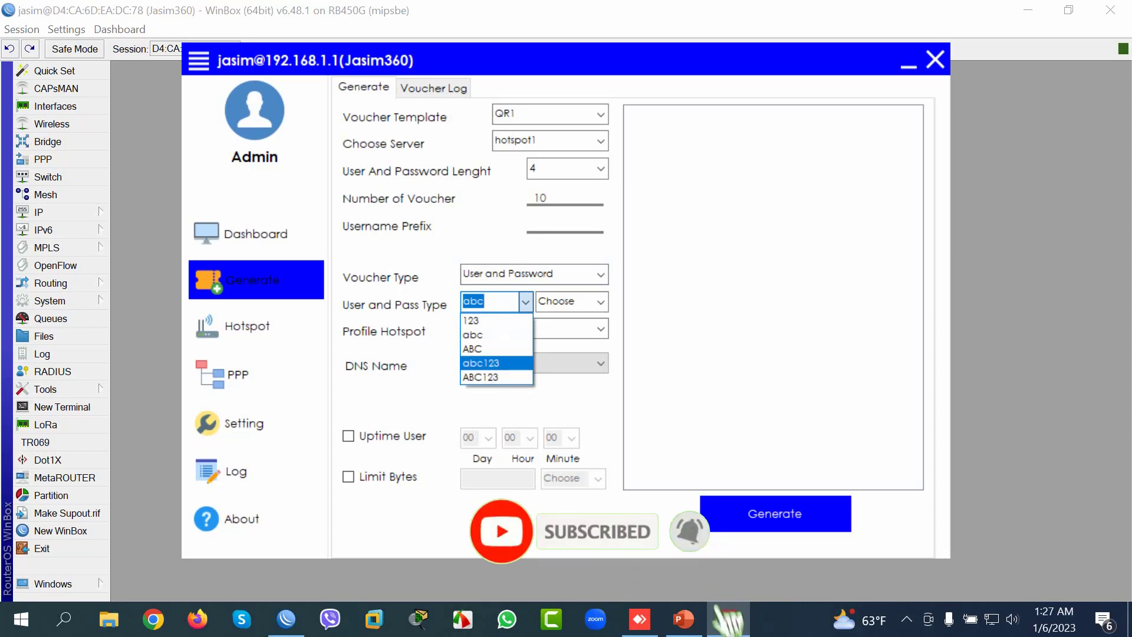
key("Up")
key("Up")
key("Up")
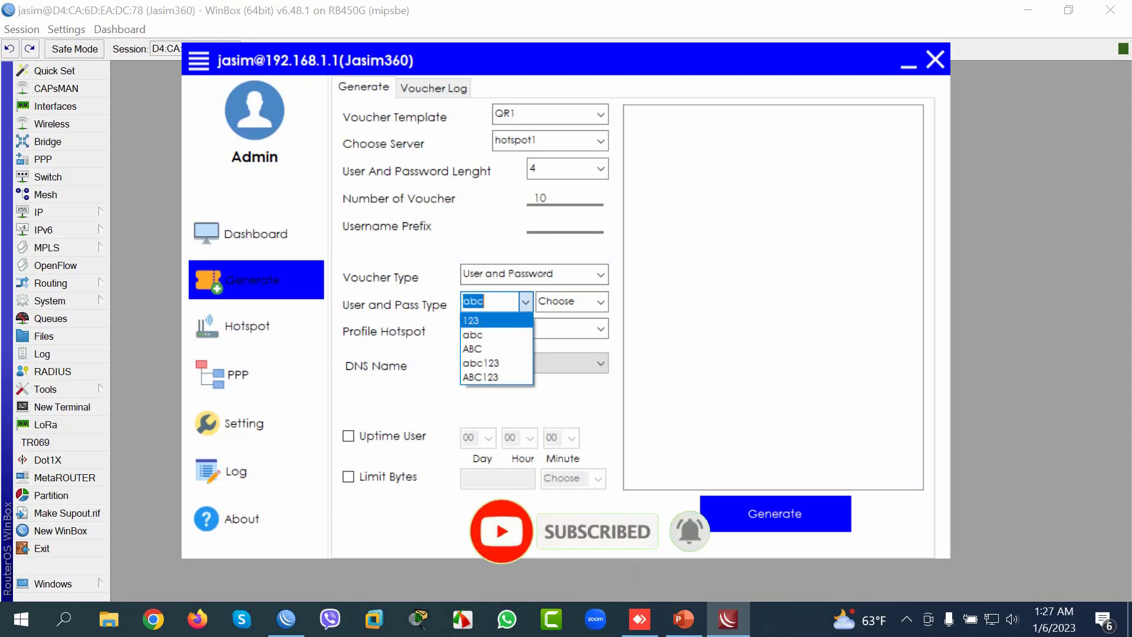
key("Return")
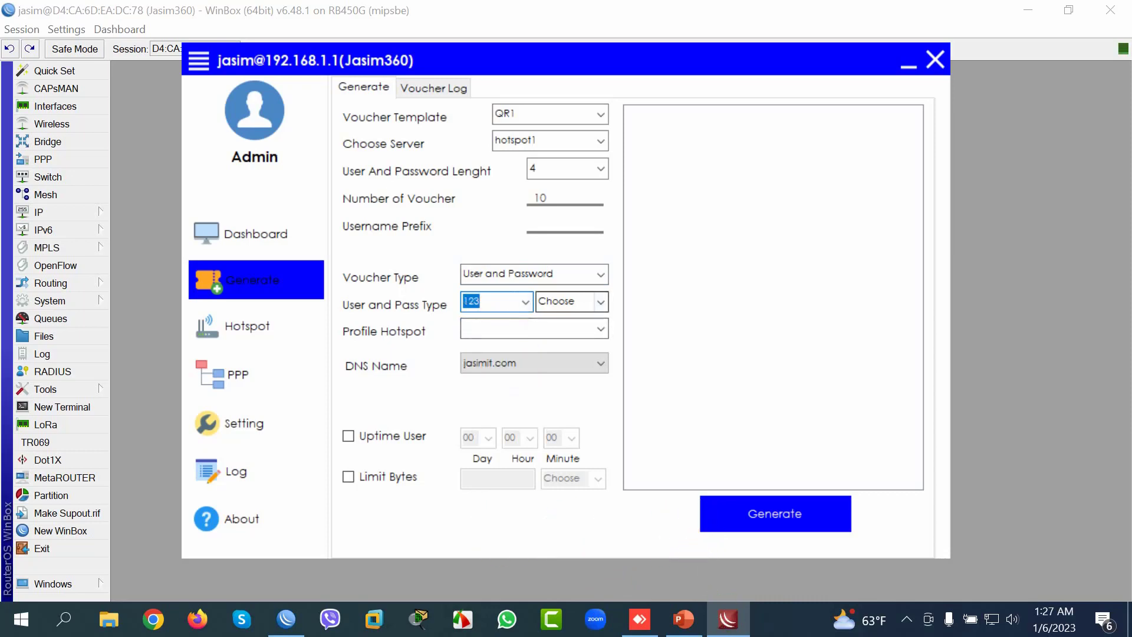
key("Tab")
key("alt+Down")
key("Down")
key("Return")
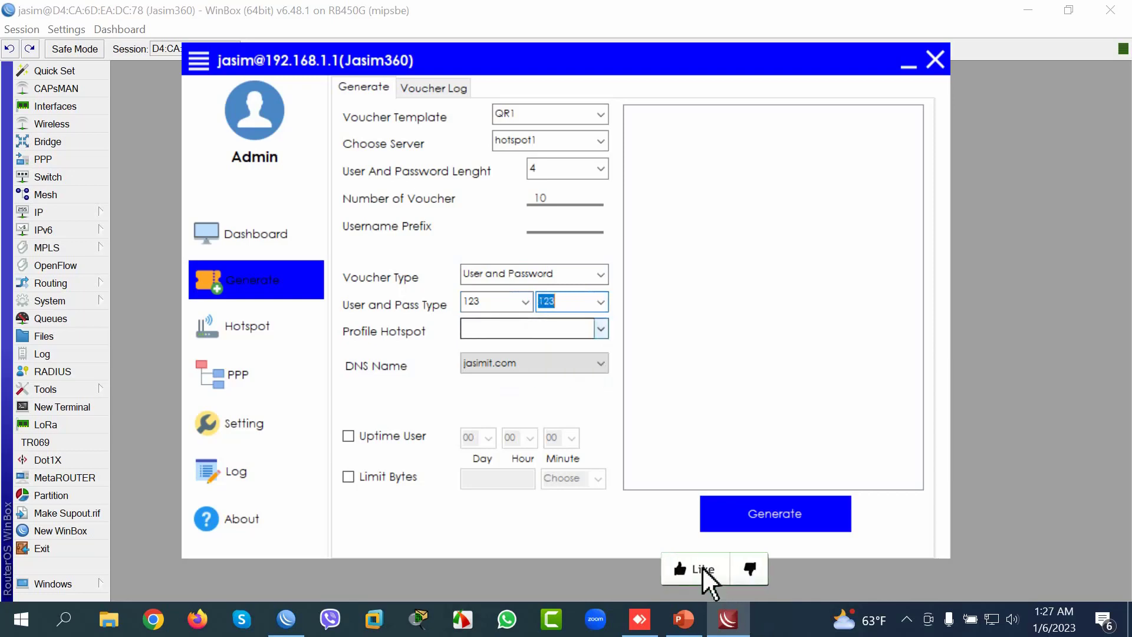
Step: Assign the 15Days hotspot profile to the vouchers
key("Tab")
key("alt+Down")
key("Down")
key("Down")
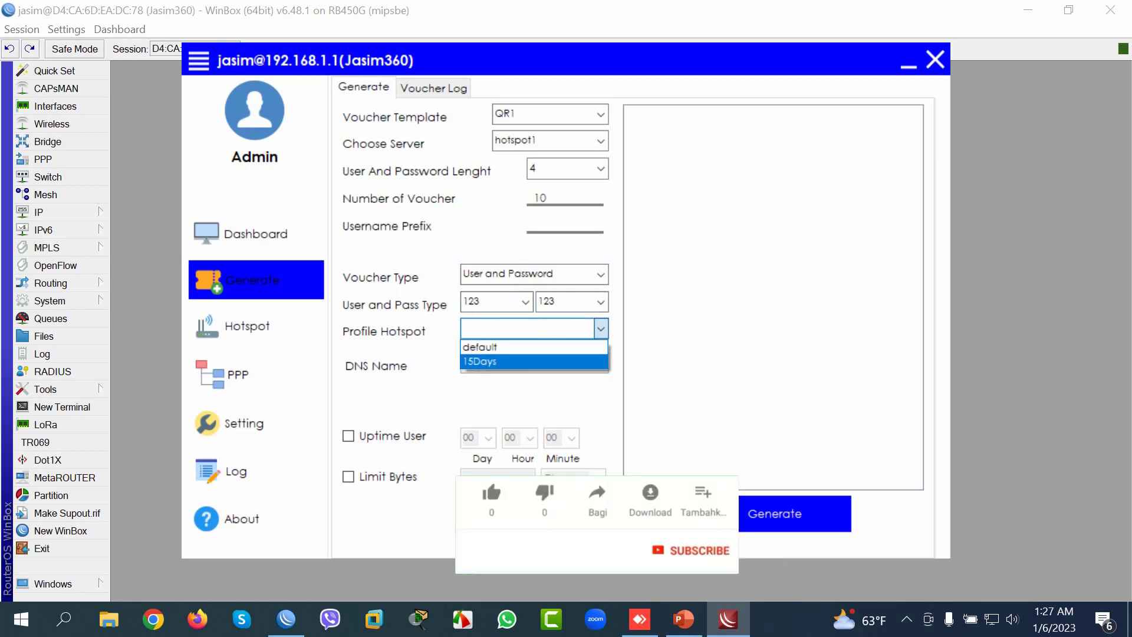
key("Return")
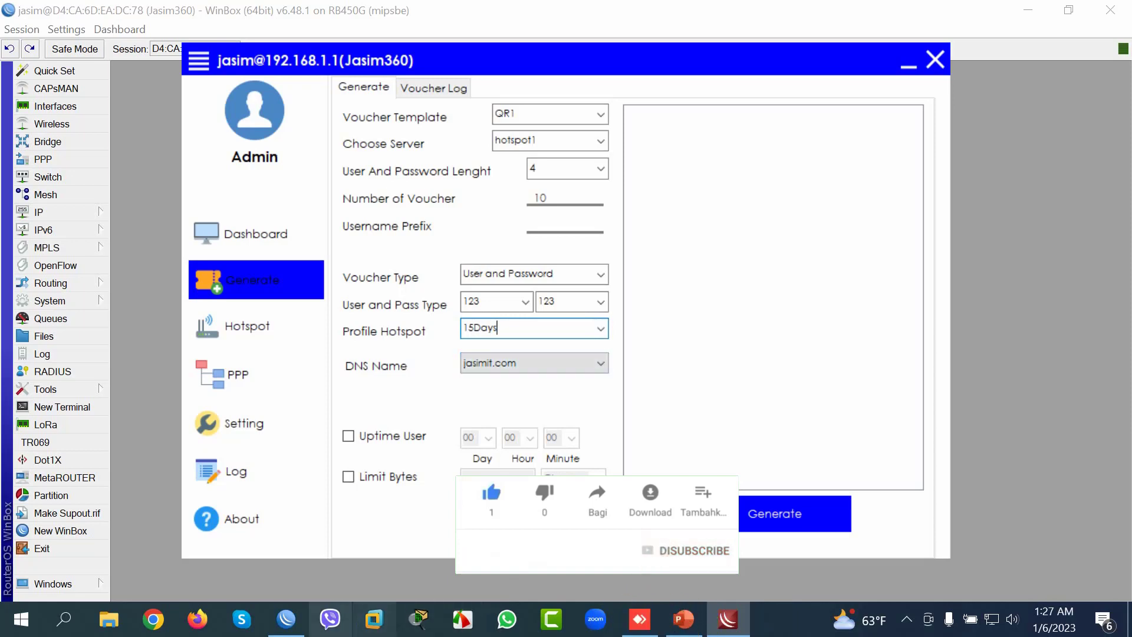
Step: In WinBox's hotspot window, view the server profiles and select hsprof1
left_click(286, 619)
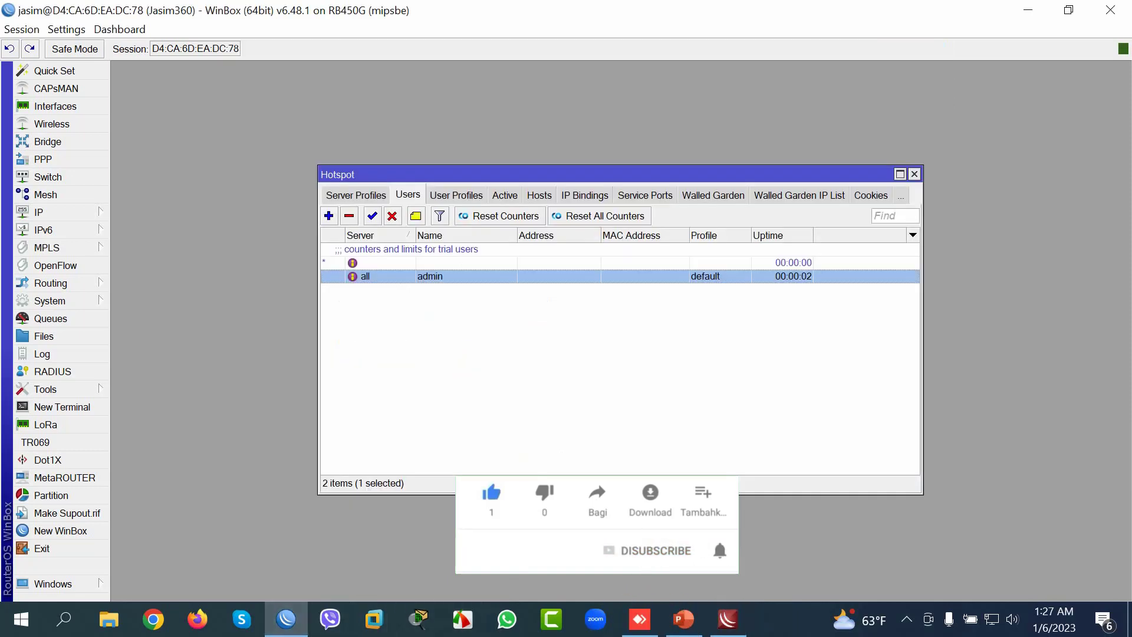
left_click(355, 195)
left_click(363, 263)
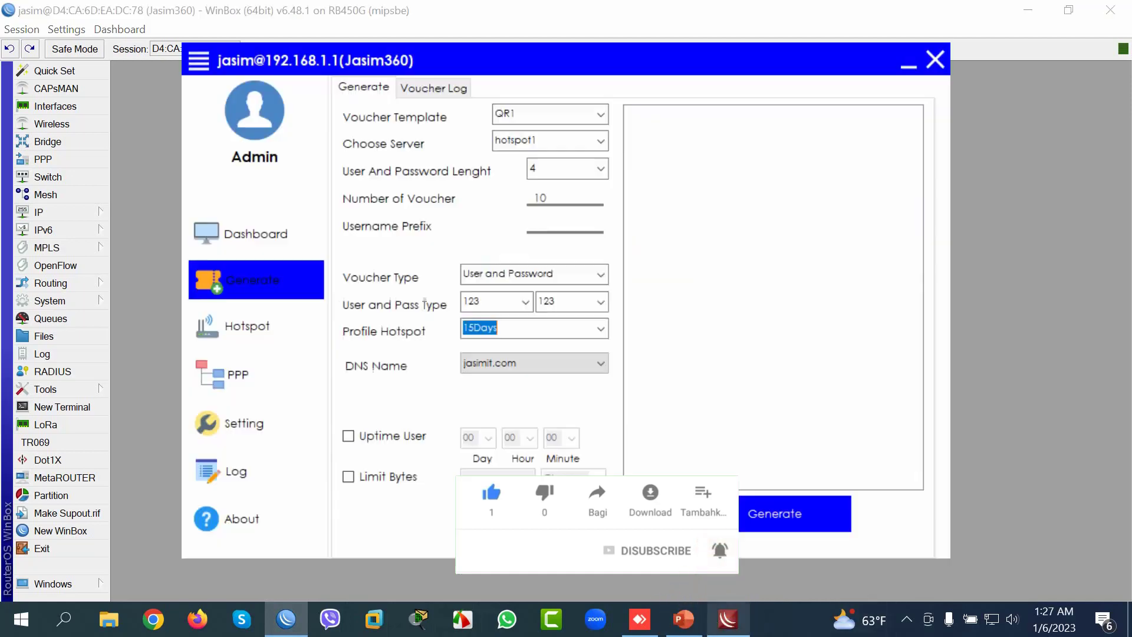
Step: Enable a 15-day uptime limit and generate the ten vouchers
left_click(728, 619)
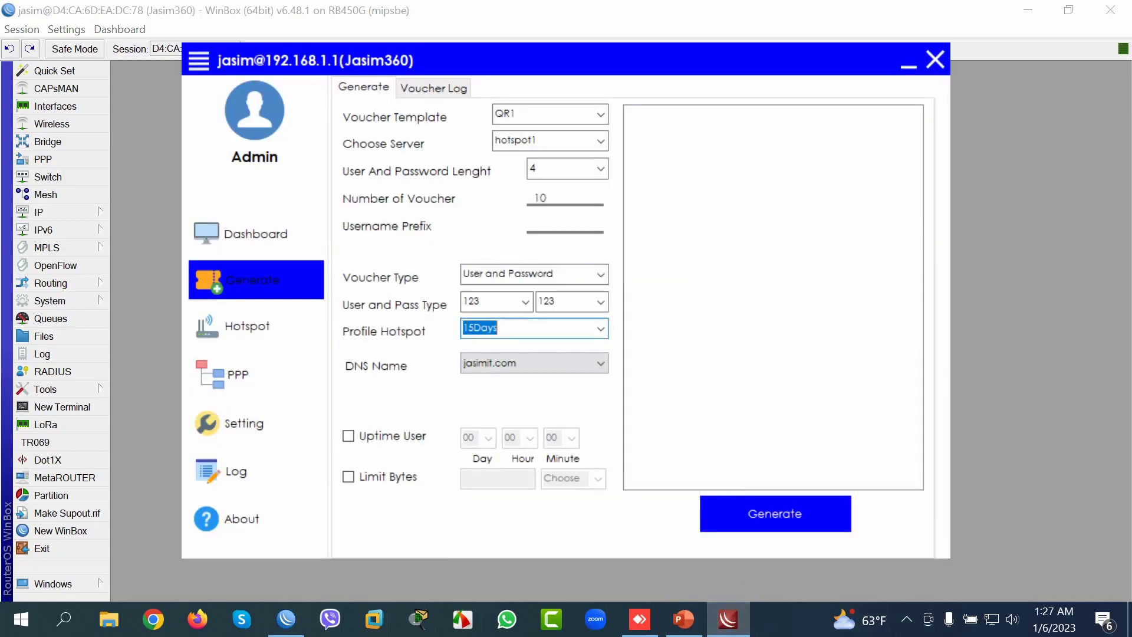
left_click(348, 436)
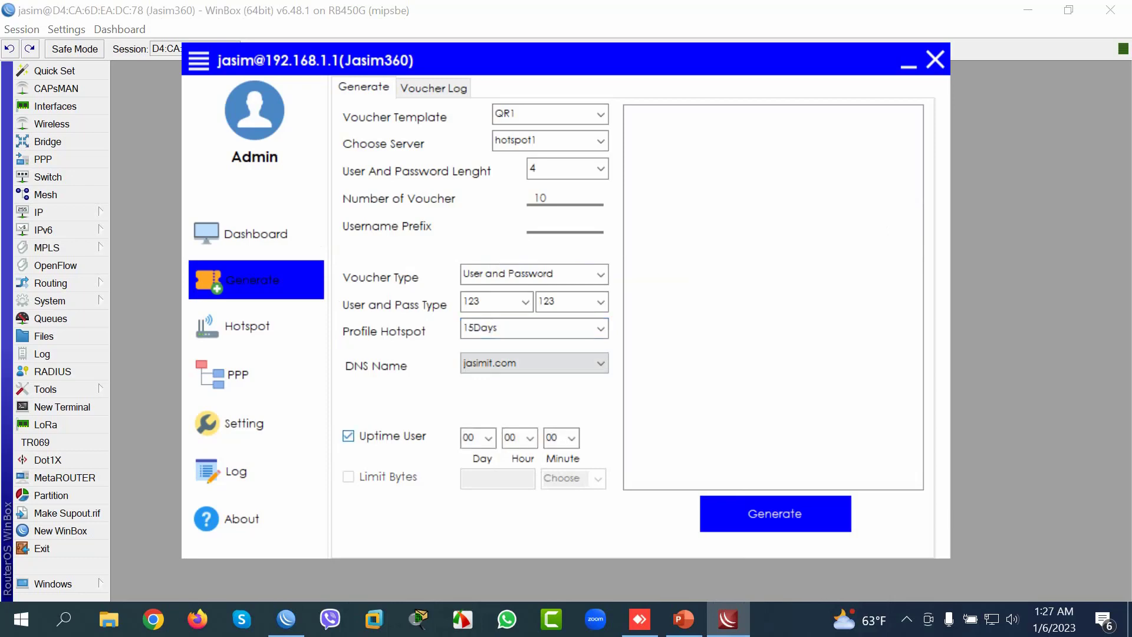
left_click(488, 438)
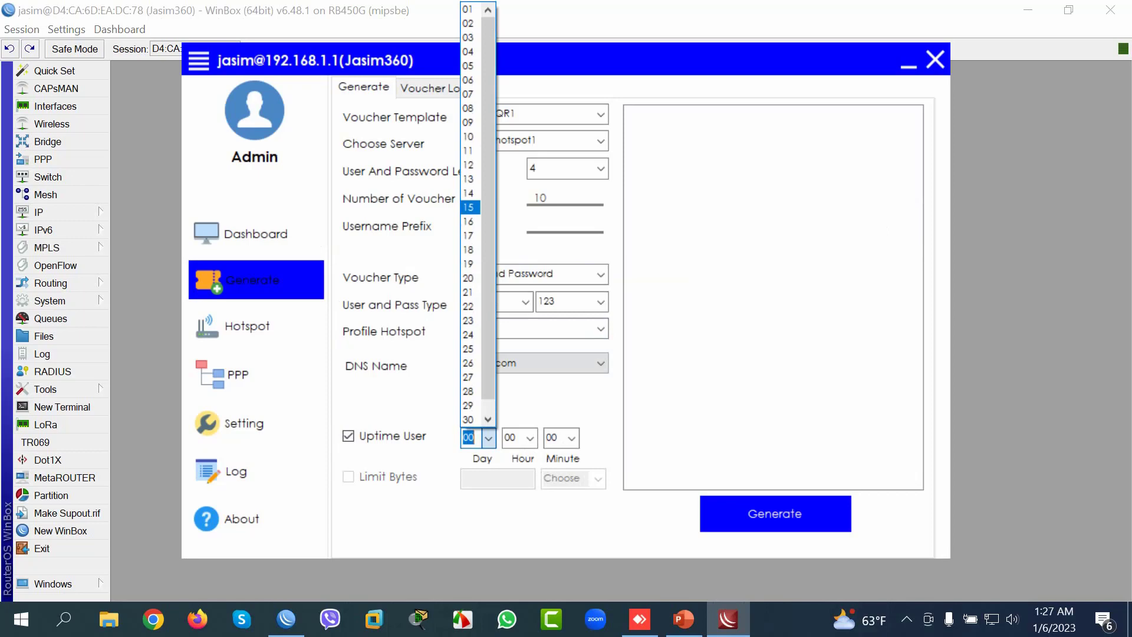
left_click(471, 207)
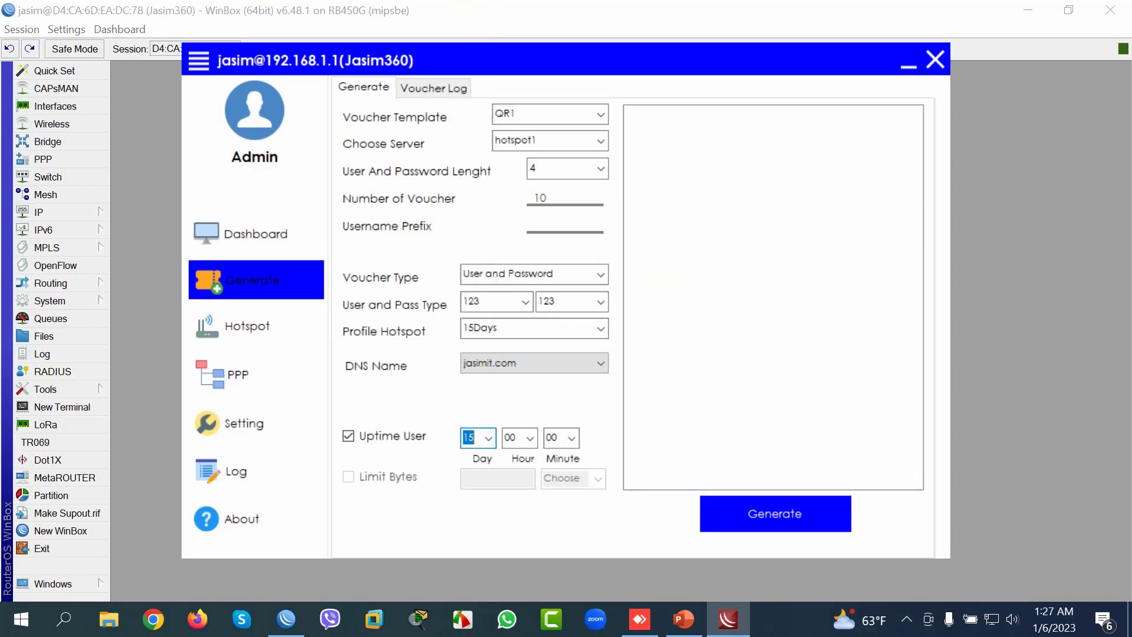
left_click(775, 513)
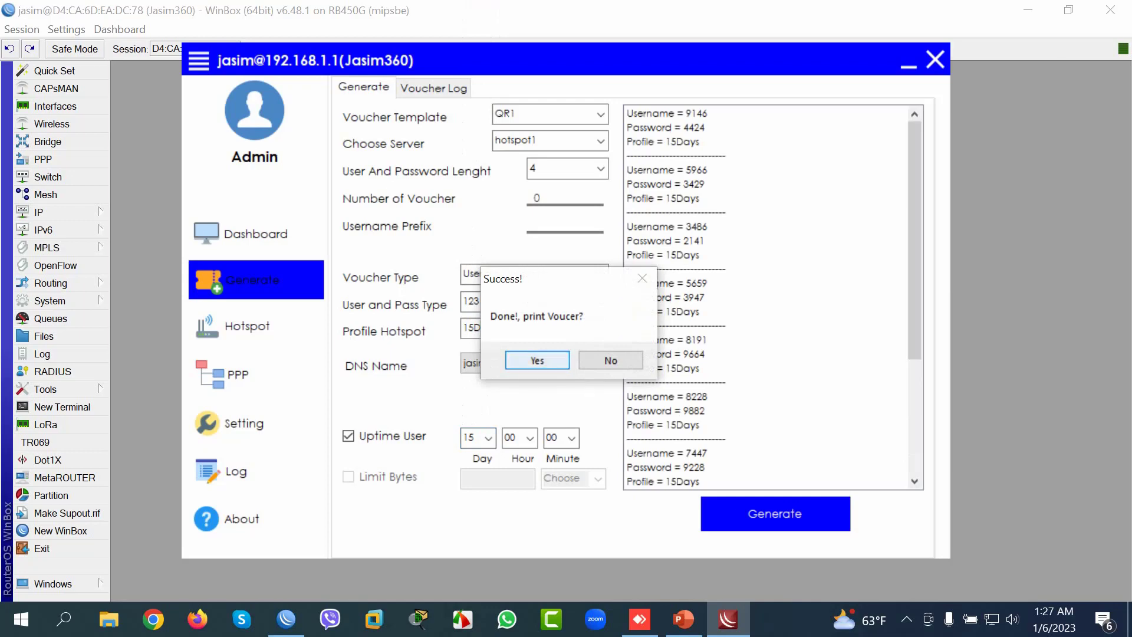
Step: Agree to print and open the voucher sheet in Microsoft Edge
left_click(537, 360)
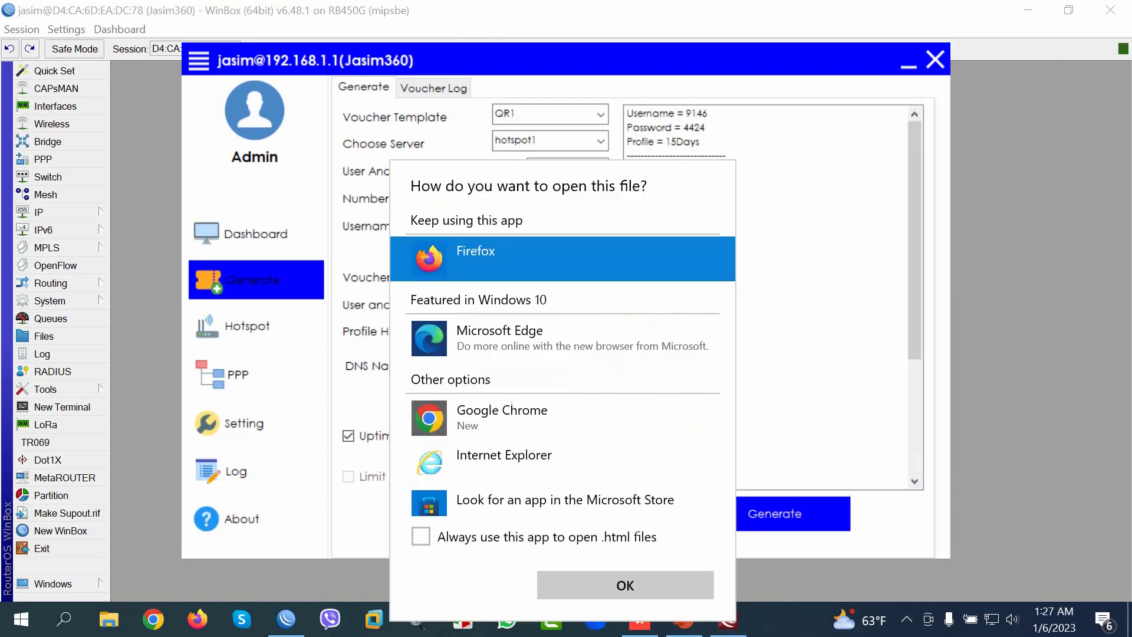
left_click(555, 338)
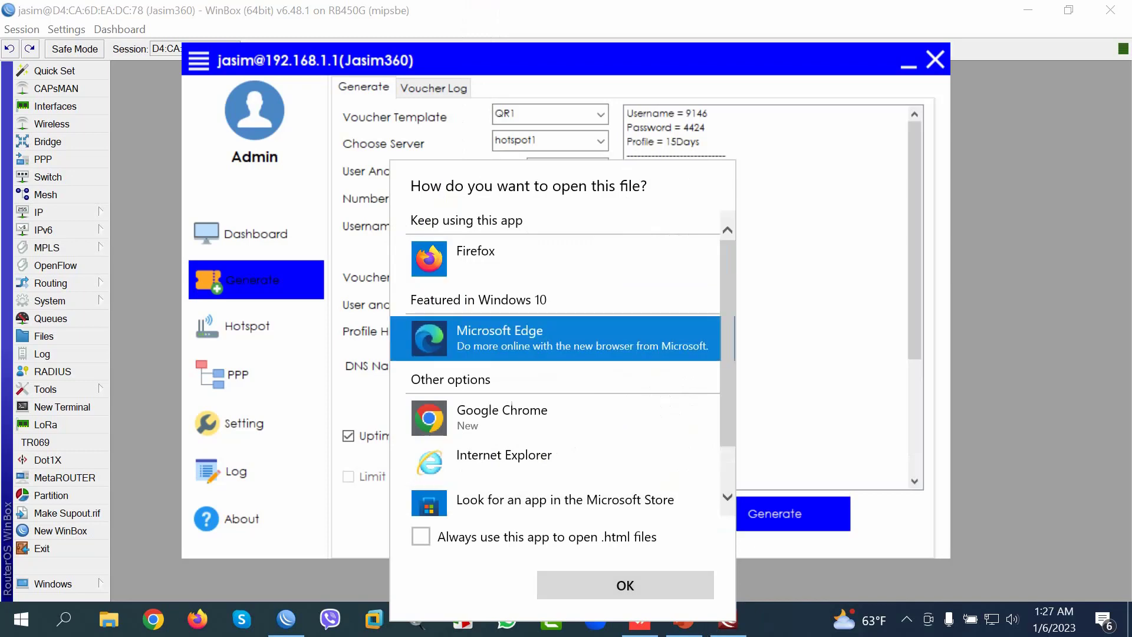
key("Return")
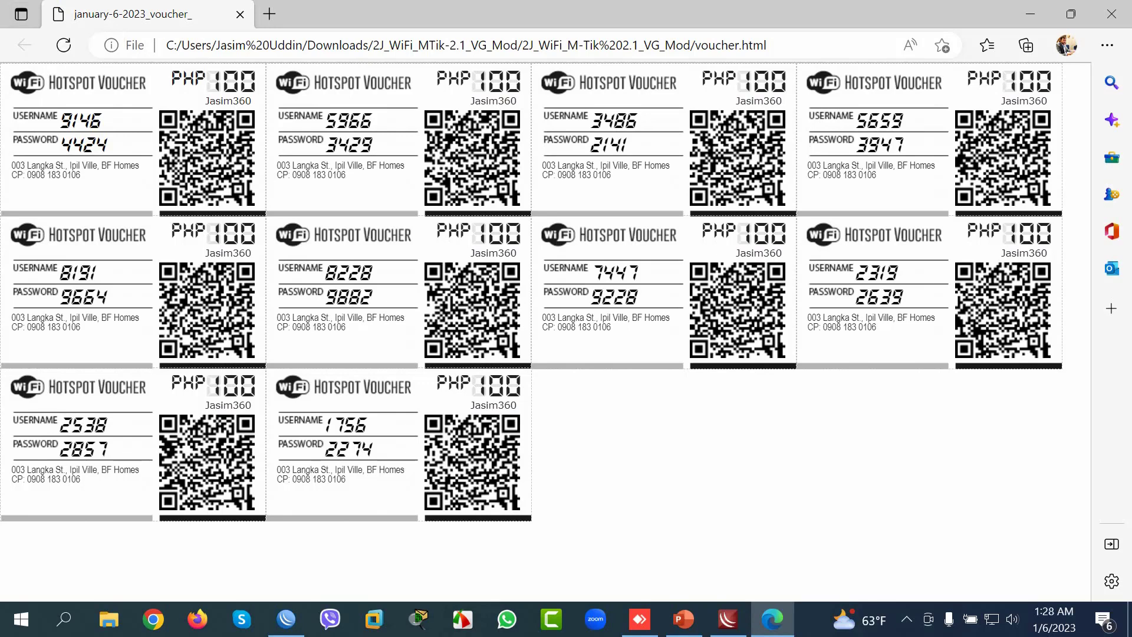
Step: Dismiss a QR code's context menu and minimise Edge to return to the generator
right_click(489, 273)
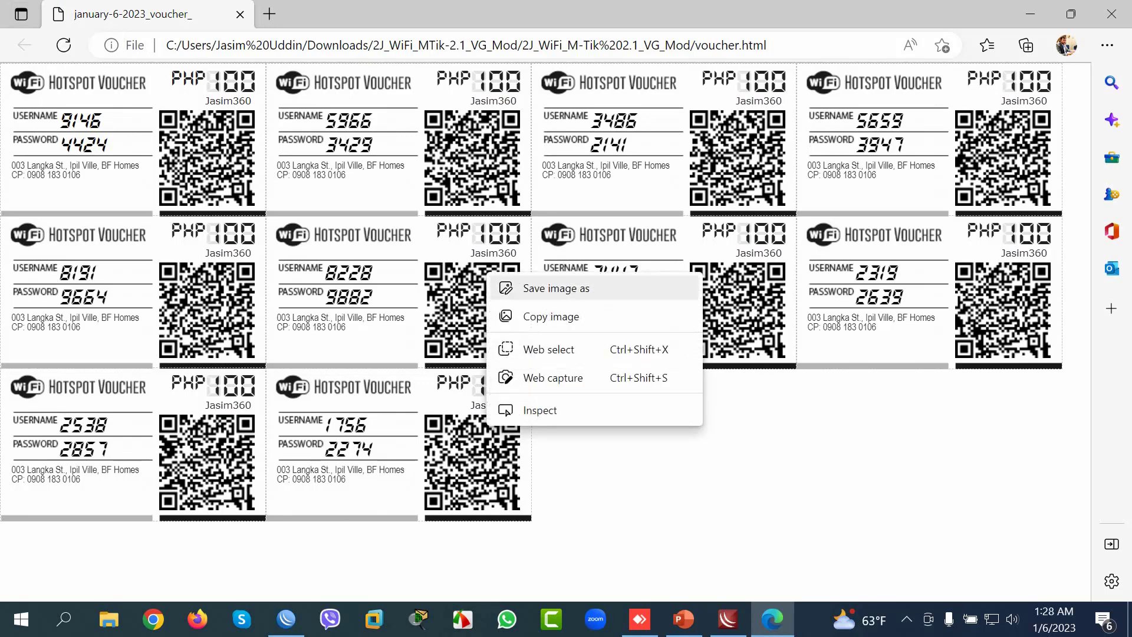
left_click(557, 289)
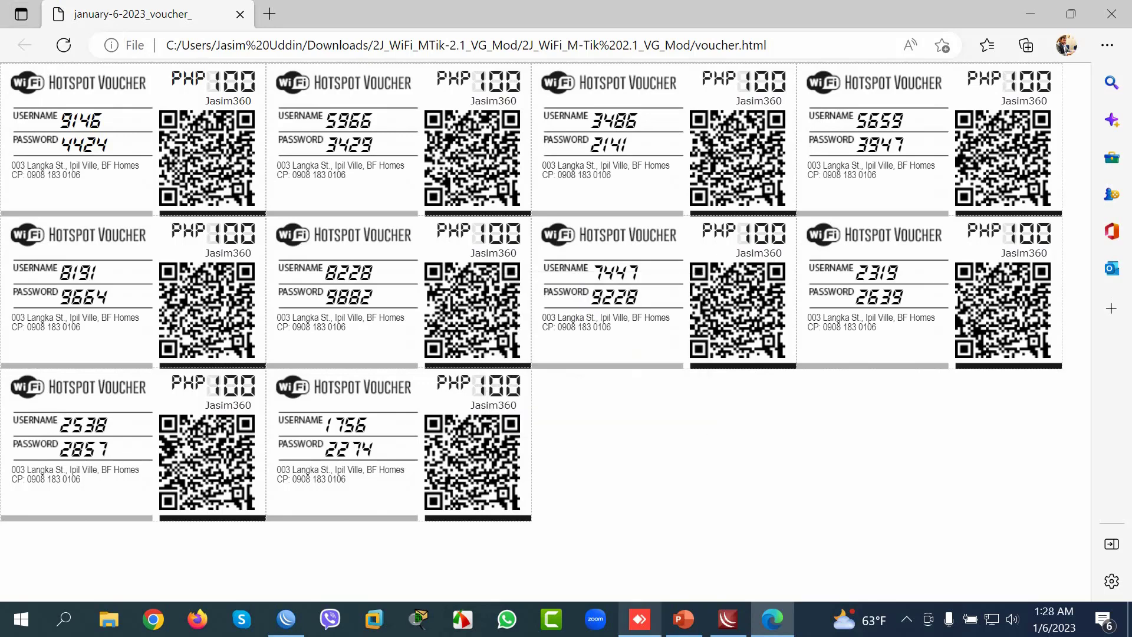
left_click(773, 619)
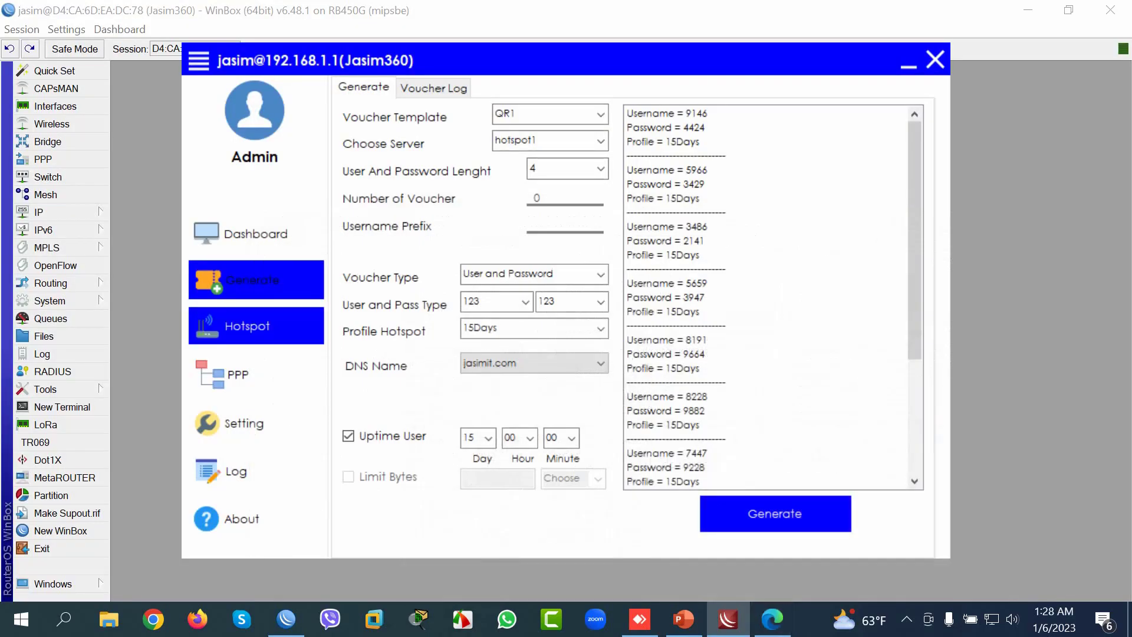
Step: Show all 11 hotspot users and widen the Server column so hotspot1 is readable
left_click(256, 326)
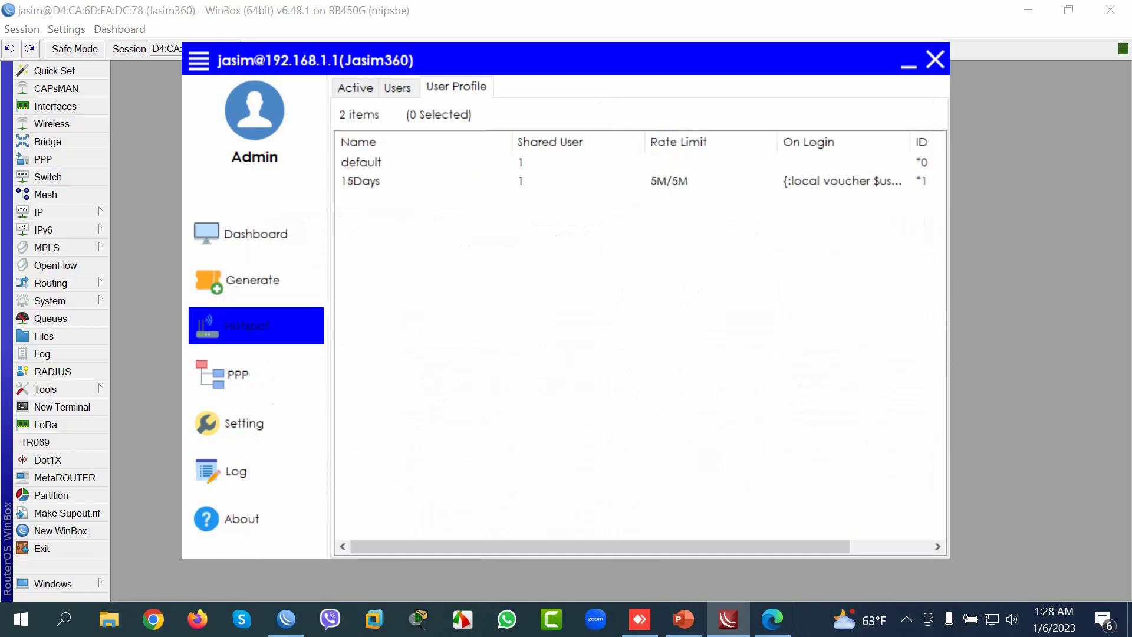
left_click(398, 87)
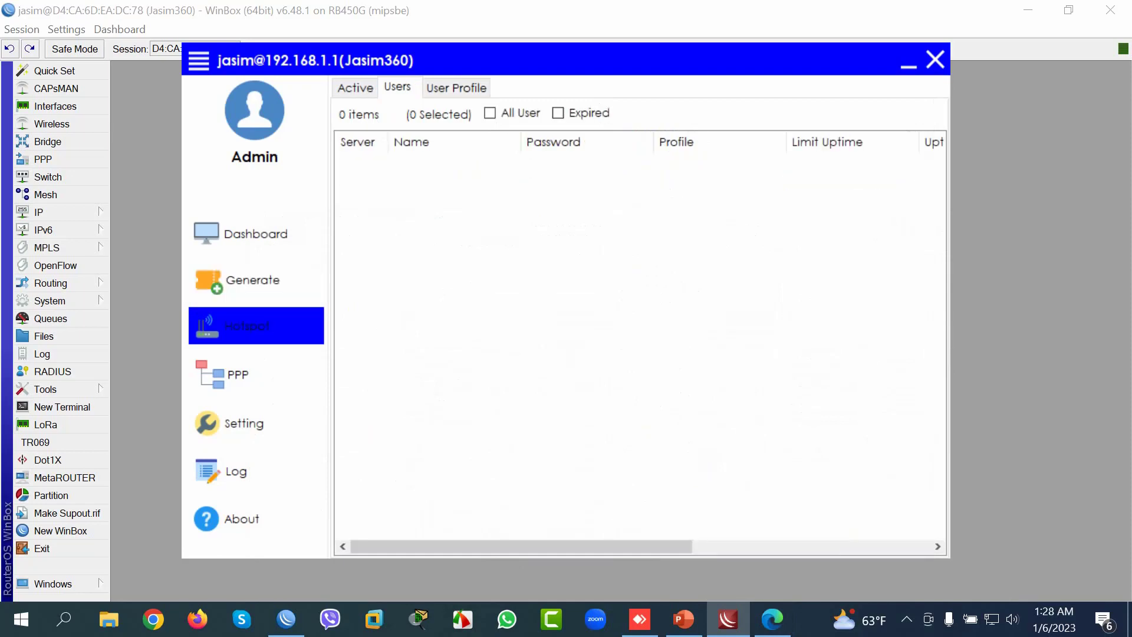
left_click(489, 113)
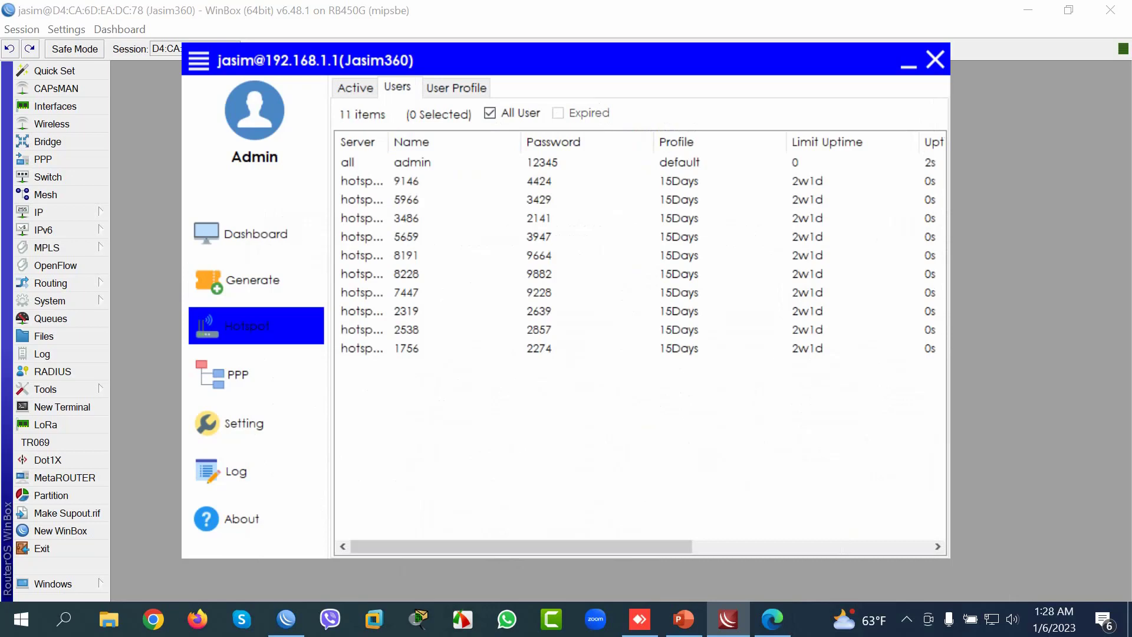
left_click_drag(387, 141, 421, 141)
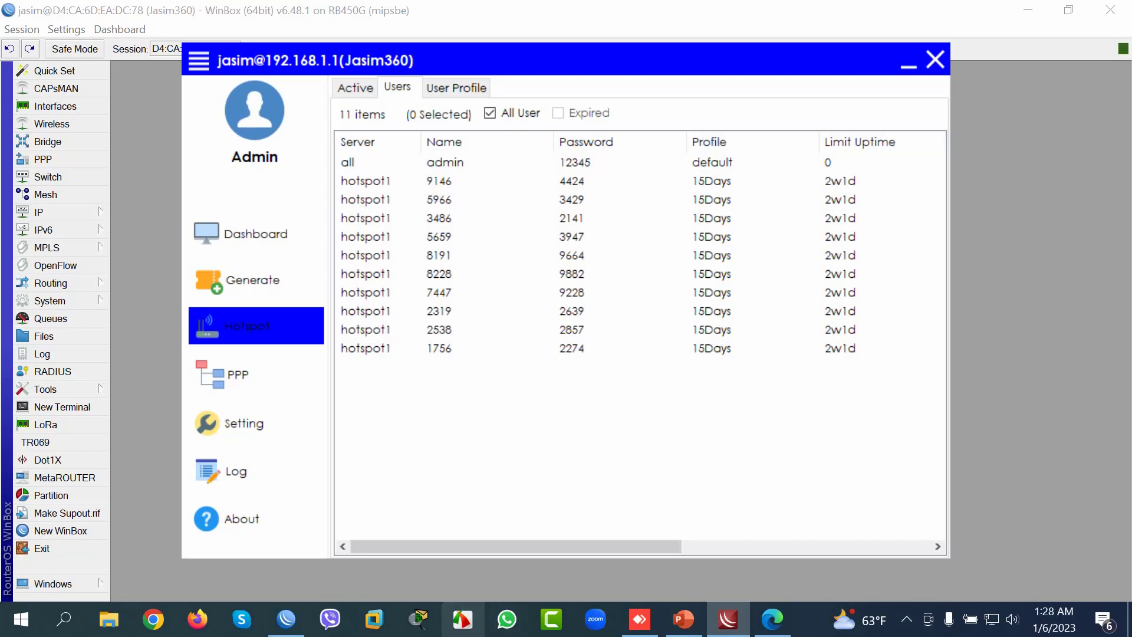
Step: In WinBox, look over the voucher users, then remove the admin's active hotspot session
left_click(286, 619)
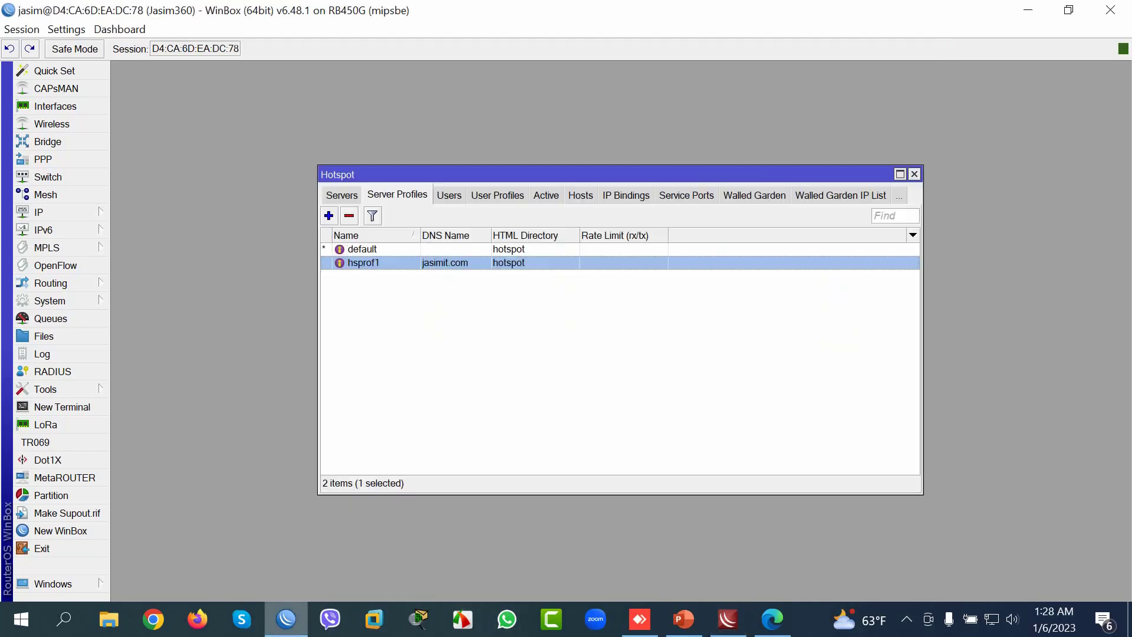
left_click(450, 196)
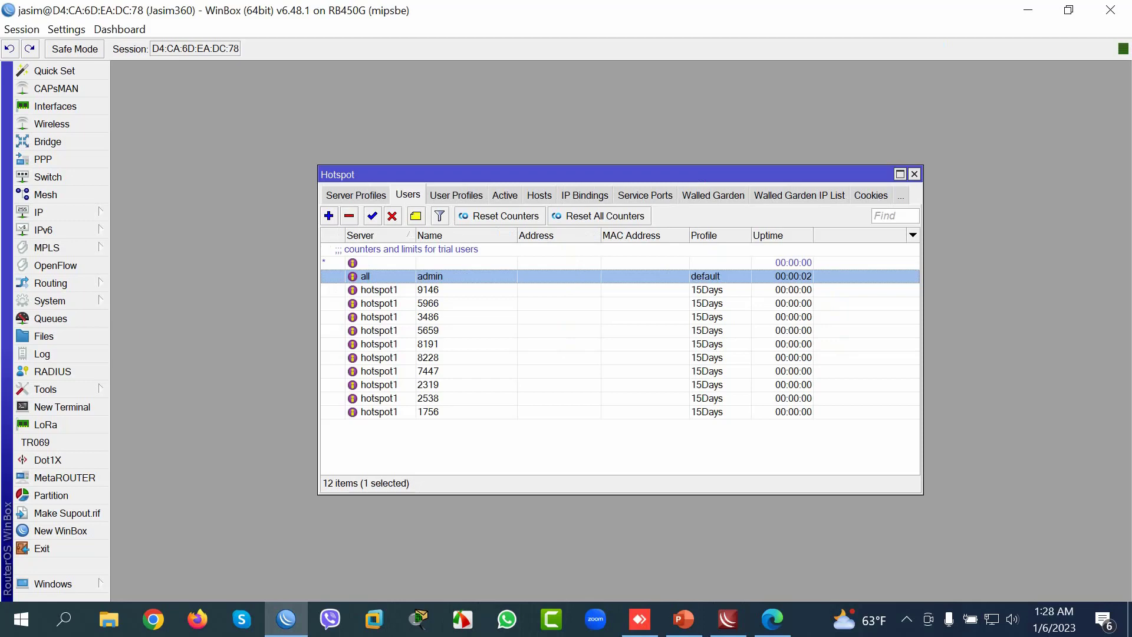
left_click(377, 412)
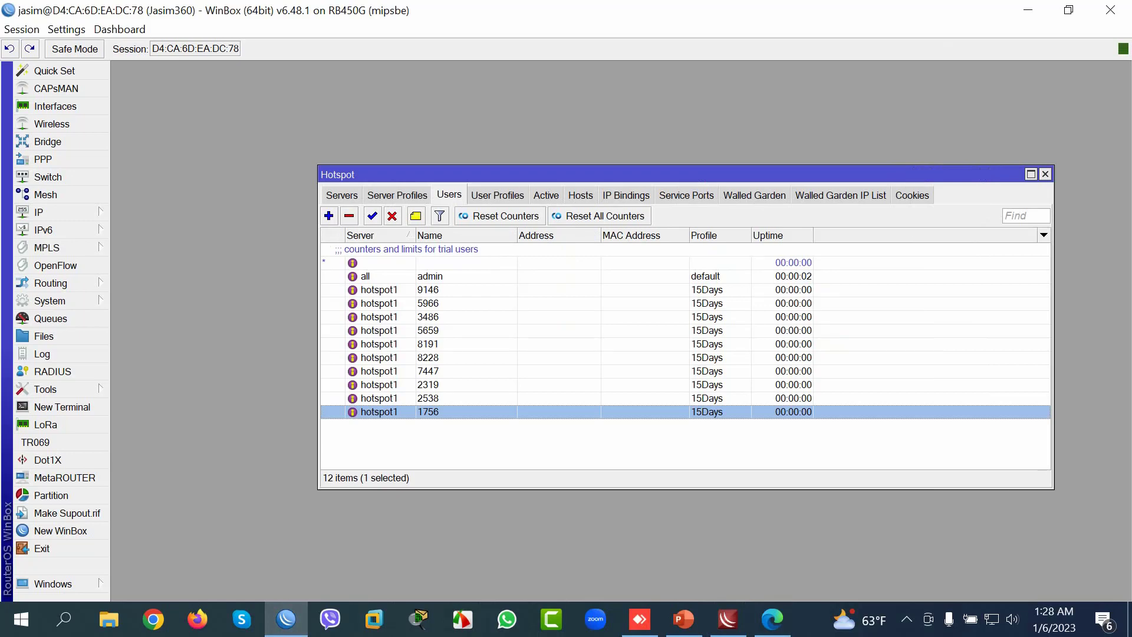
left_click(377, 398)
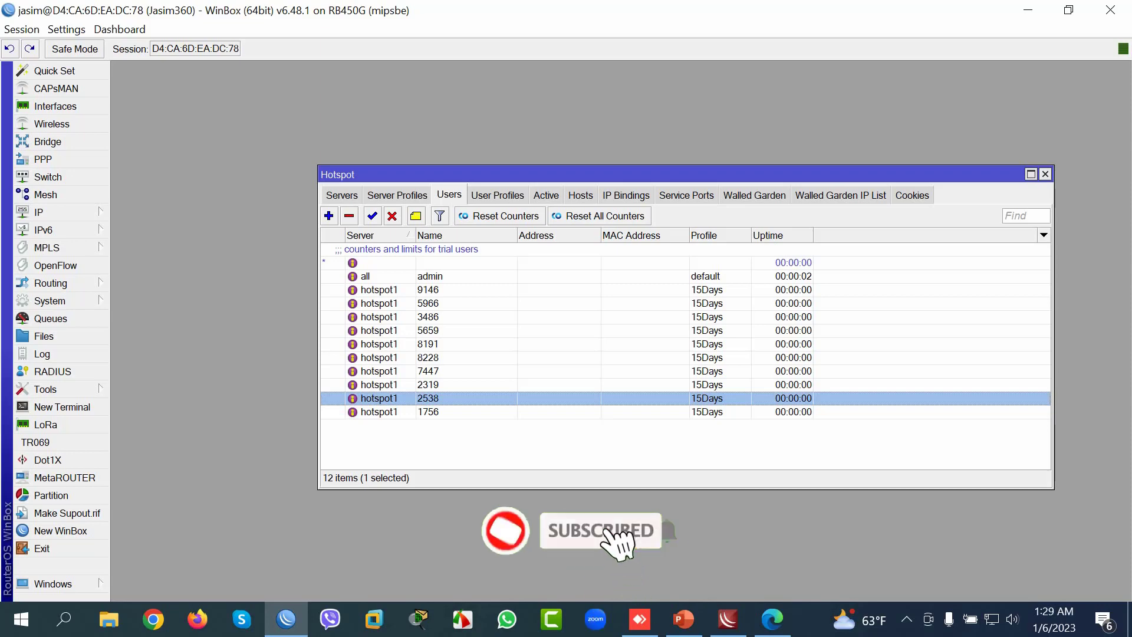
left_click(546, 195)
left_click(561, 249)
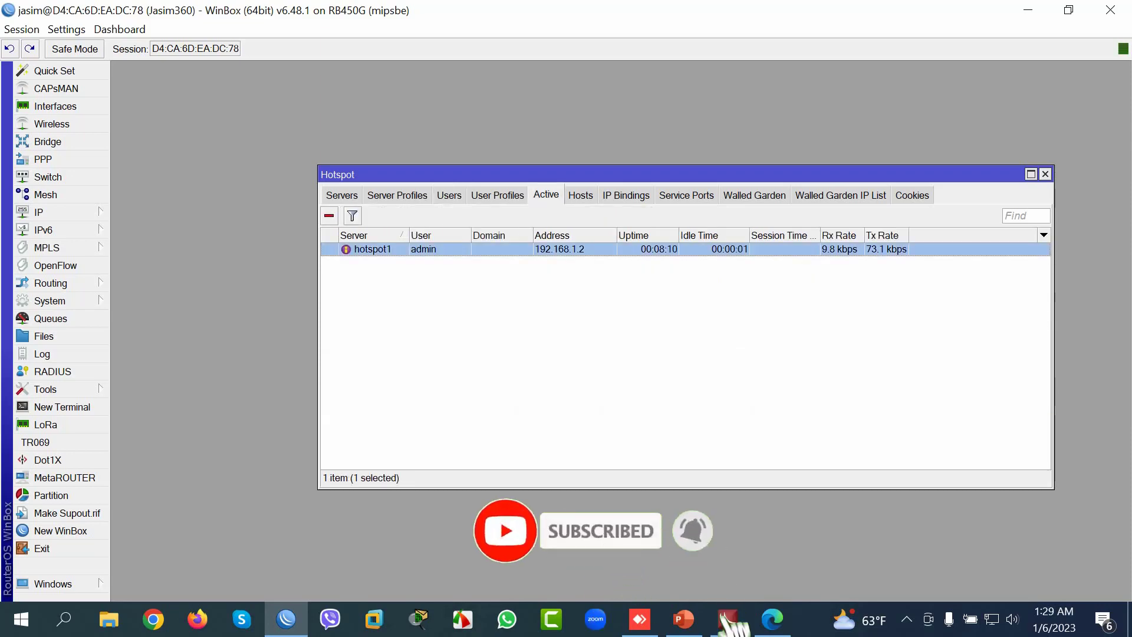
left_click(329, 216)
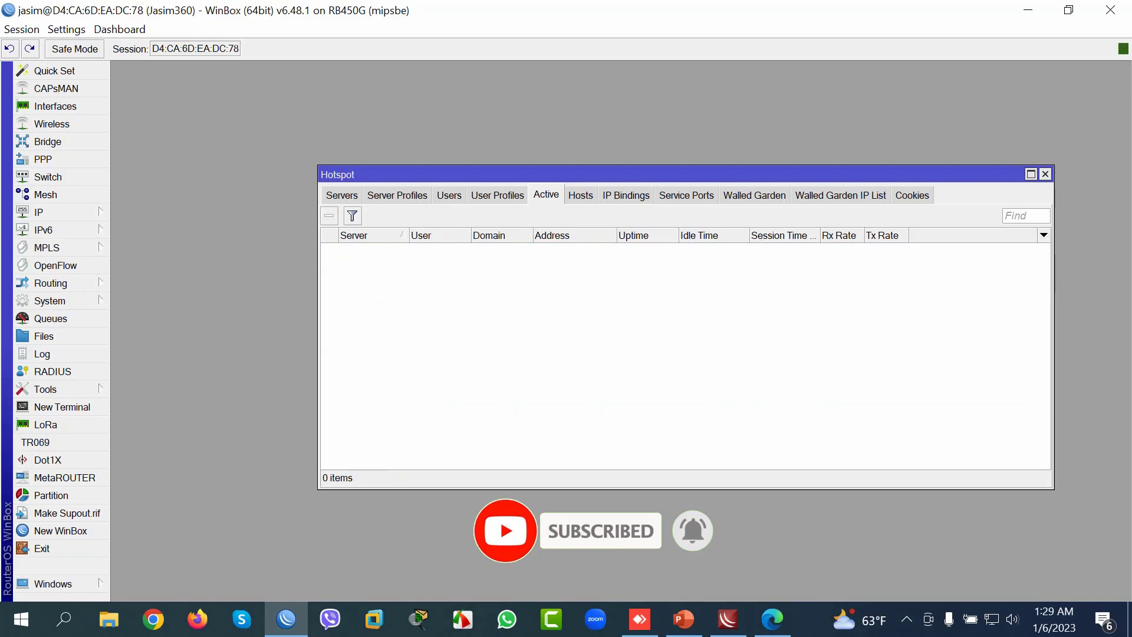
Step: Delete the admin hotspot user and bring Firefox forward
left_click(449, 195)
left_click(430, 276)
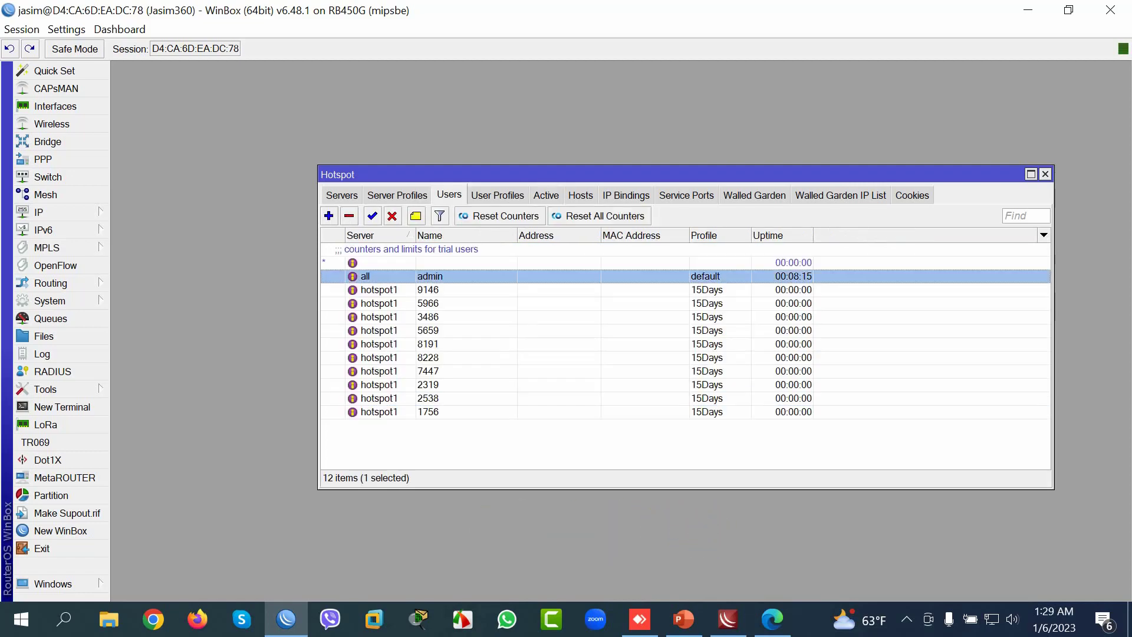
key("Delete")
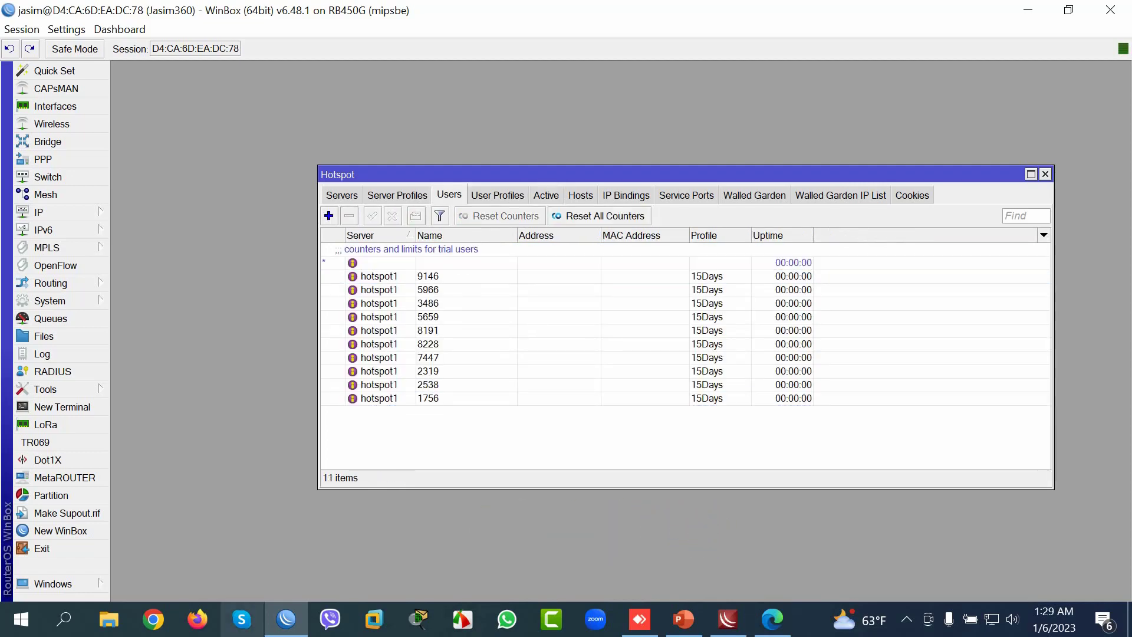
left_click(197, 619)
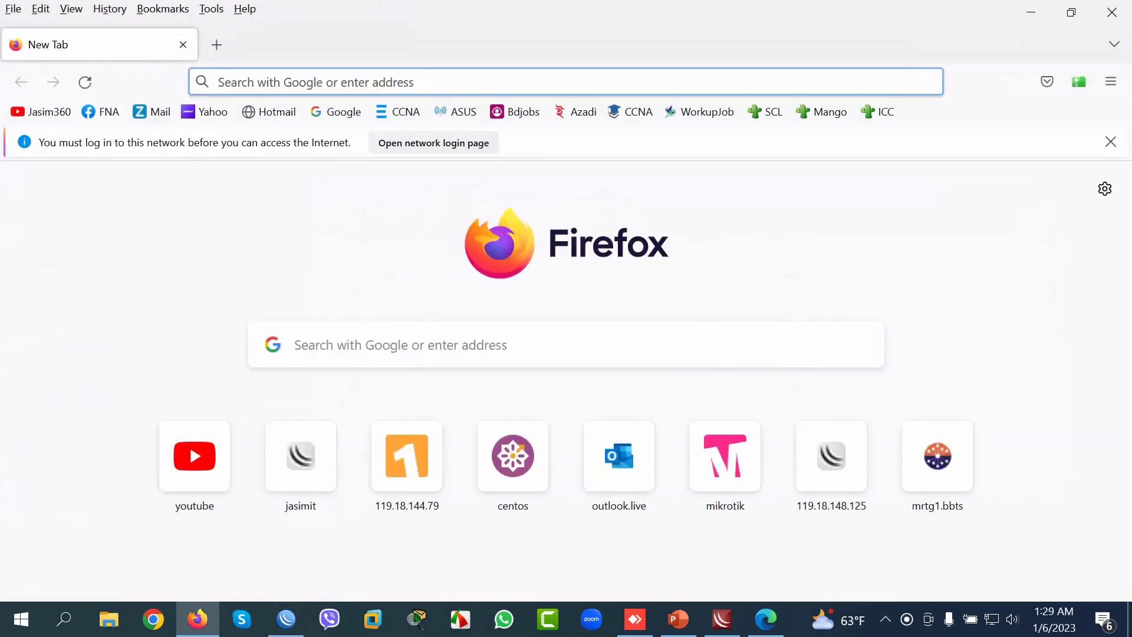
Step: Load the jasimit.com hotspot login page in Firefox, then switch back to WinBox
type("k")
key("BackSpace")
type("jasimit.com/")
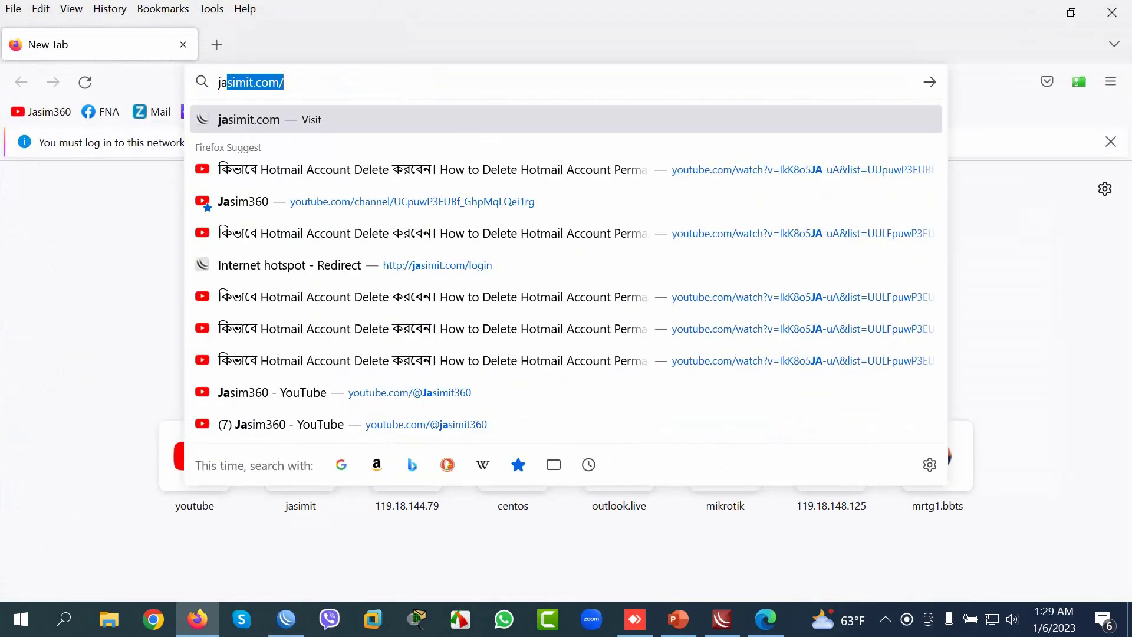
key("Return")
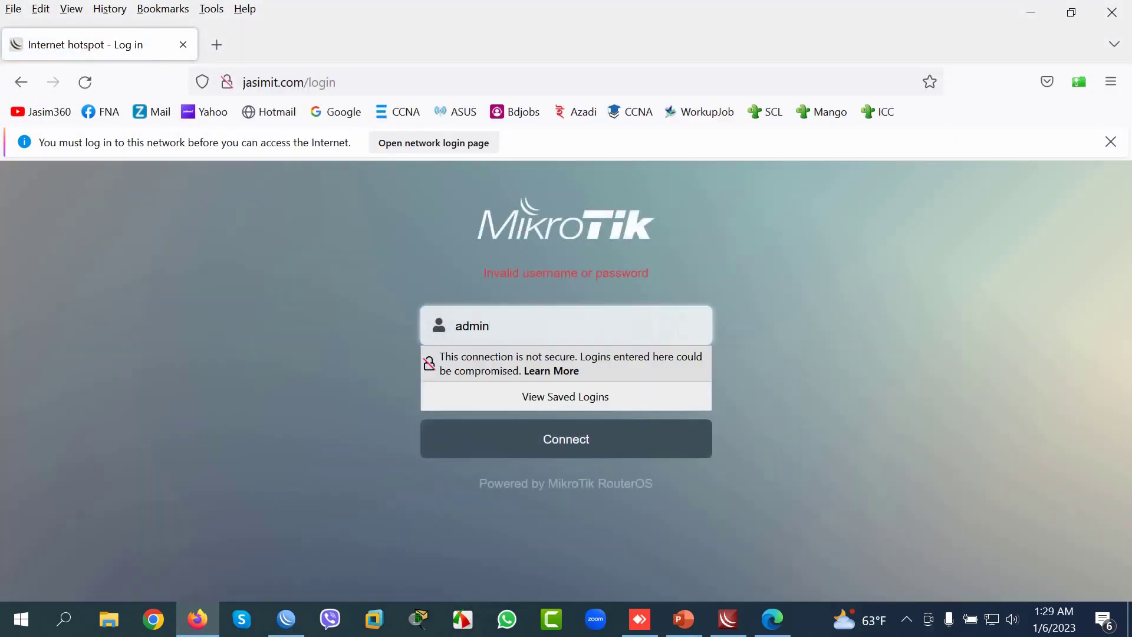
key("alt+Tab")
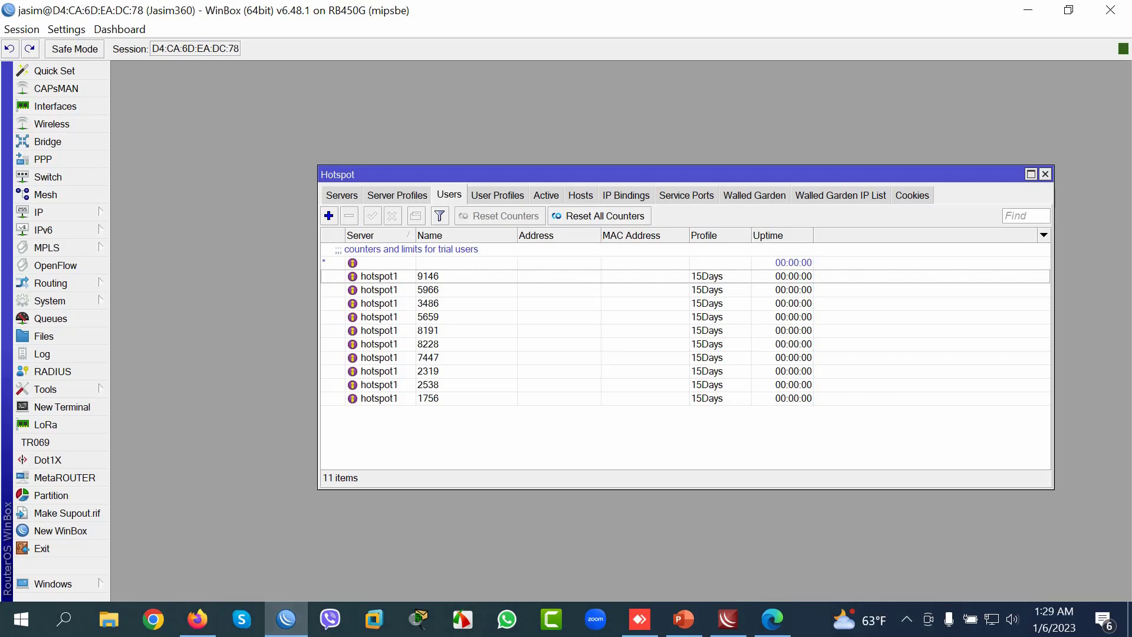
Step: Open the first voucher user's settings and turn off Hide Passwords to reveal its password
double_click(428, 276)
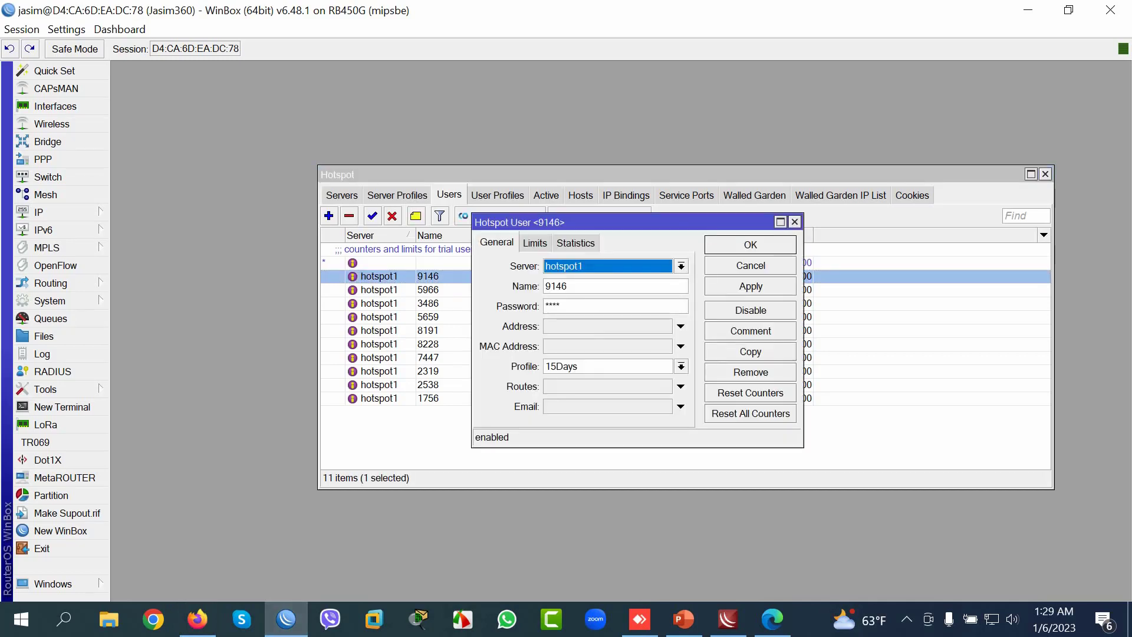
left_click(66, 29)
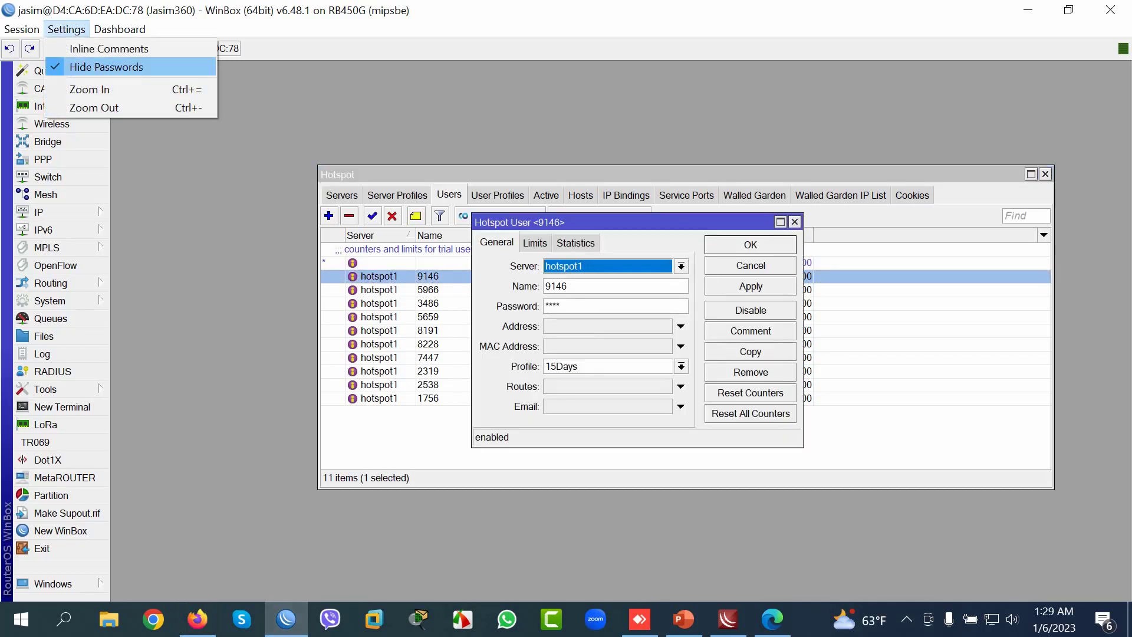
left_click(106, 67)
left_click(567, 286)
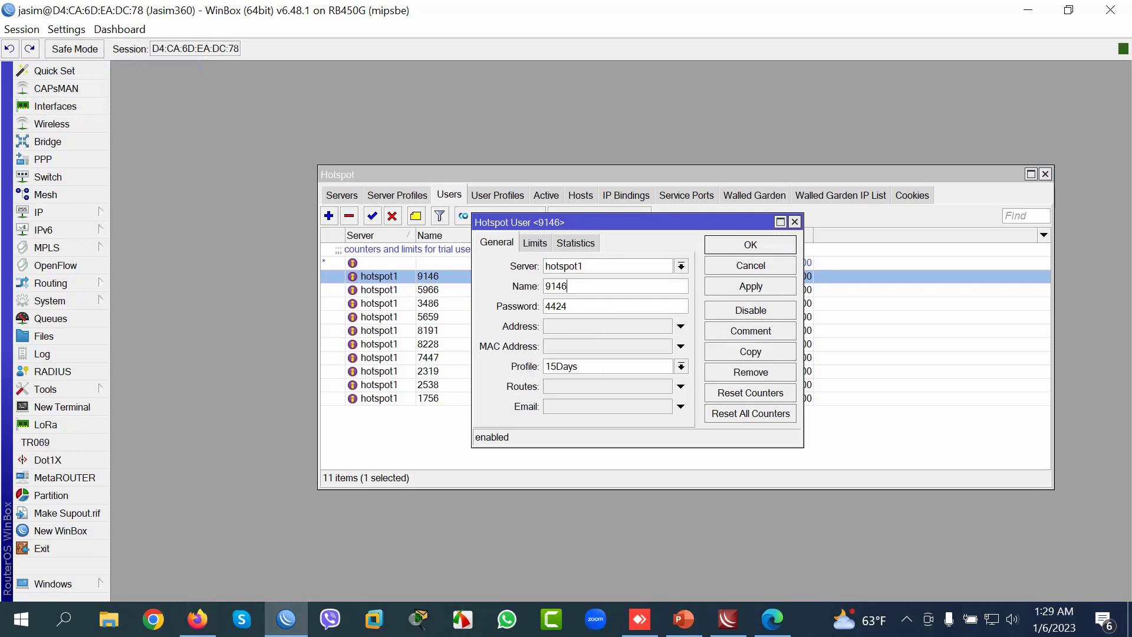
Step: Log in to the hotspot as voucher user 9146 with its voucher password, declining to save it
key("alt+Tab")
type("9146")
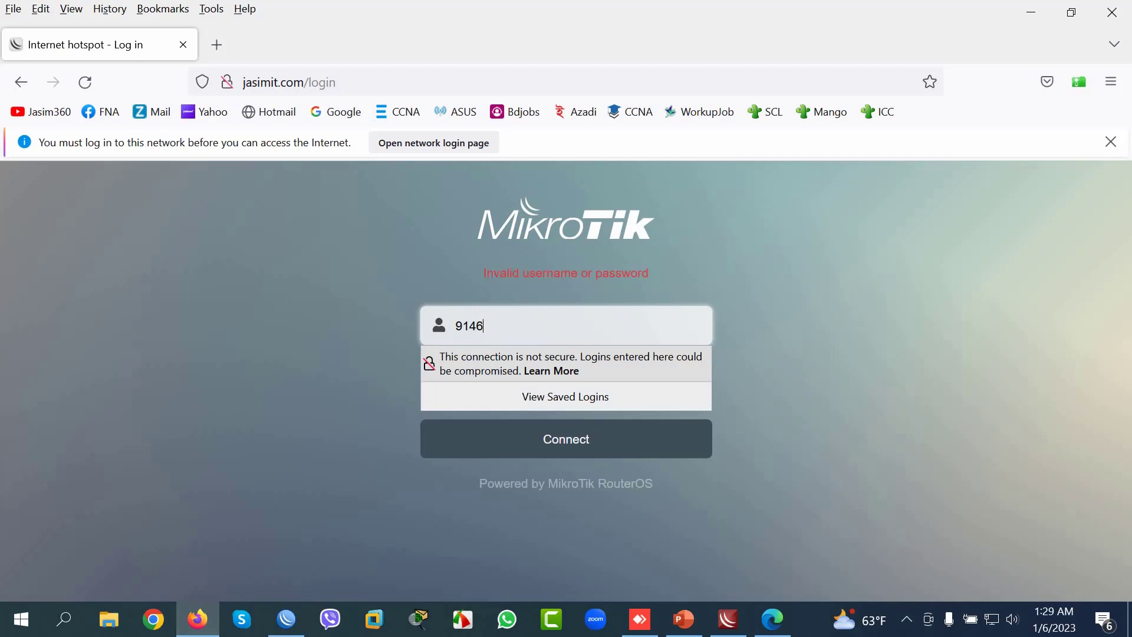
key("Tab")
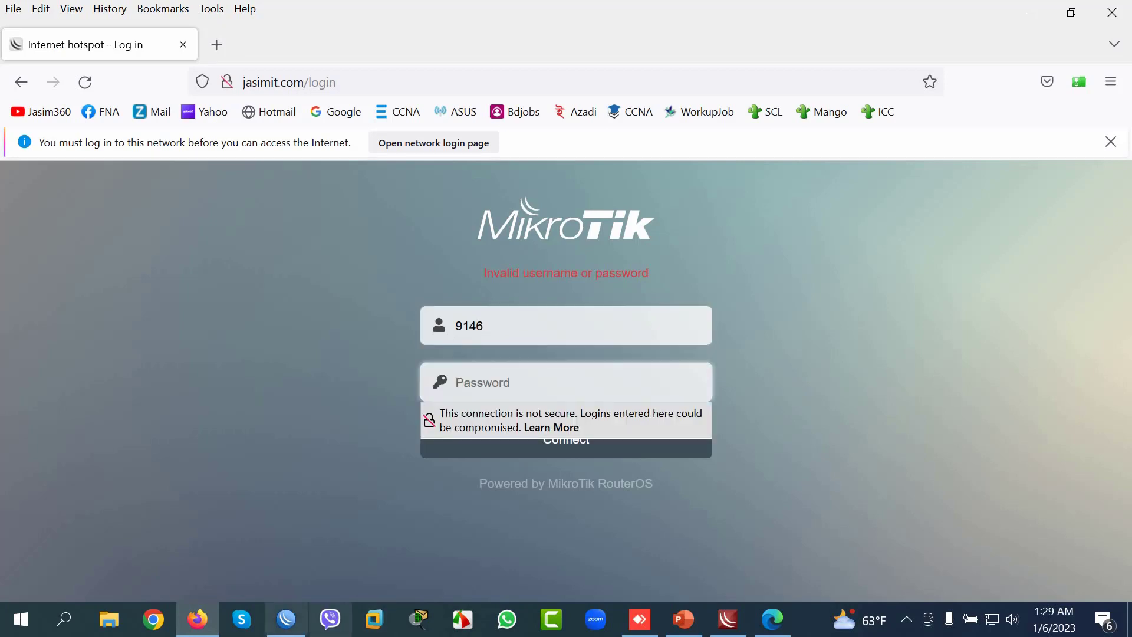
key("alt+Tab")
key("Tab")
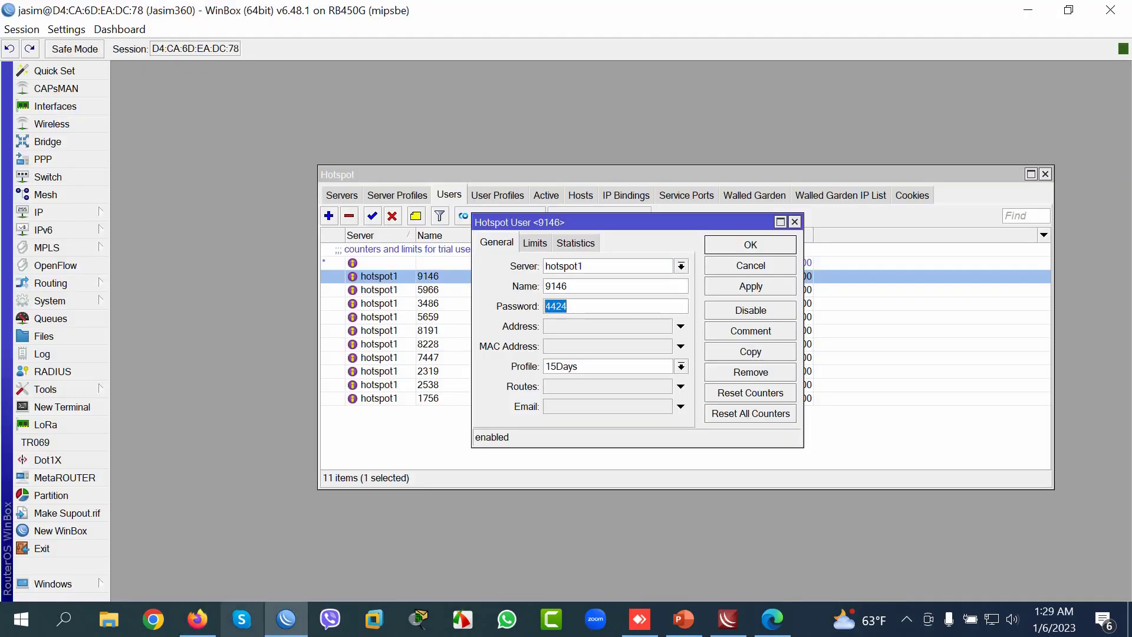
key("alt+Tab")
type("4424")
key("Return")
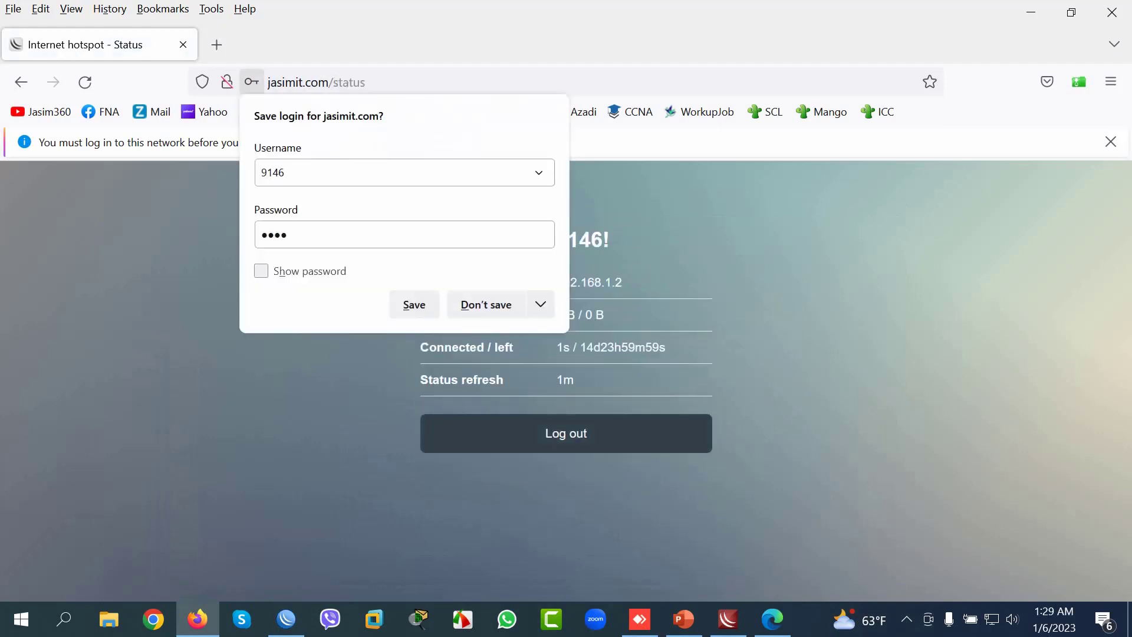
key("Escape")
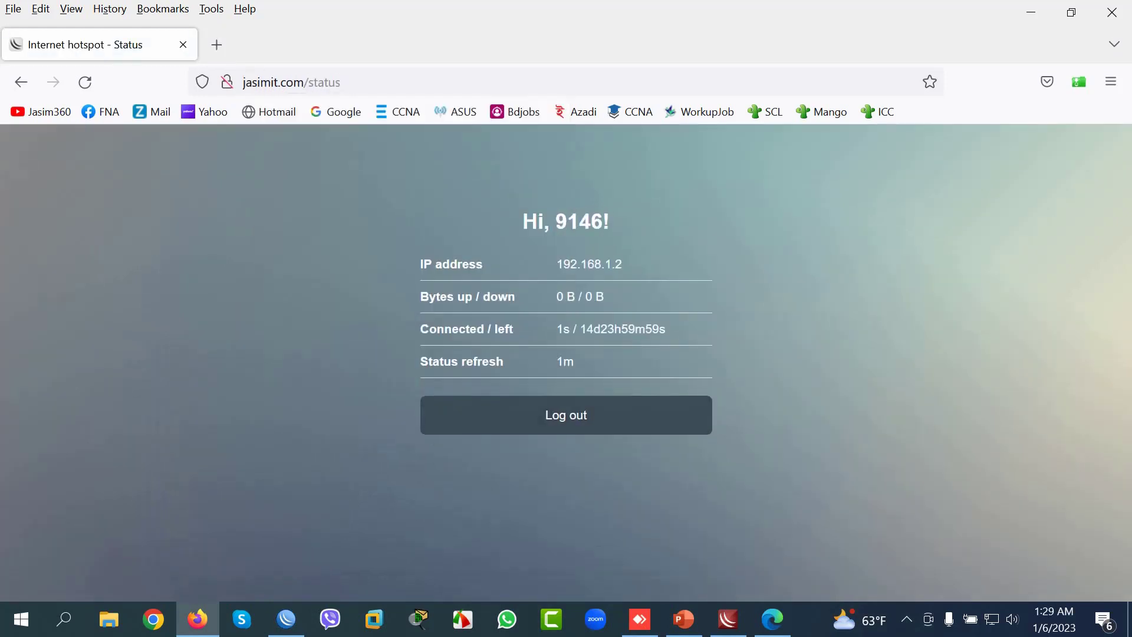
Step: Open YouTube in a new tab to test internet access, then minimize Firefox
key("ctrl+t")
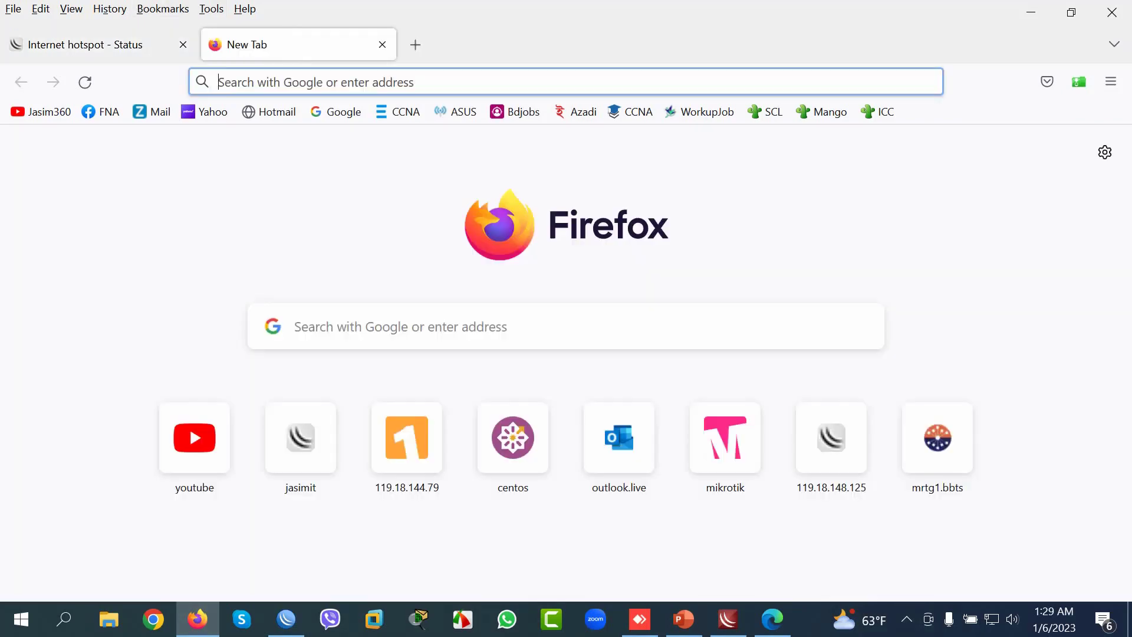
left_click(195, 437)
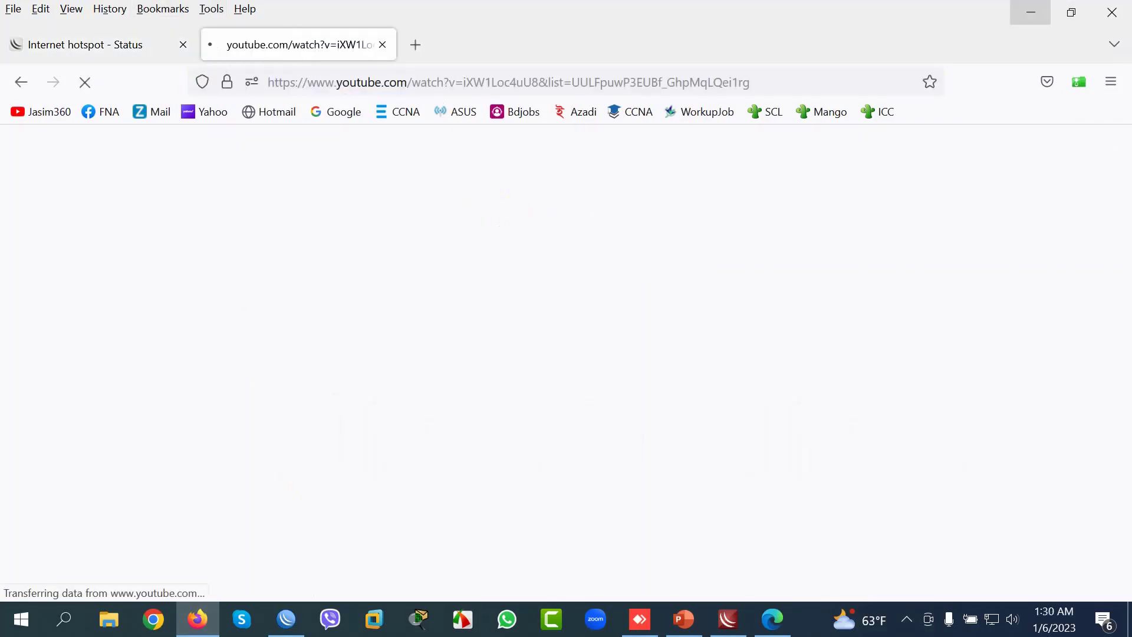
left_click(1031, 12)
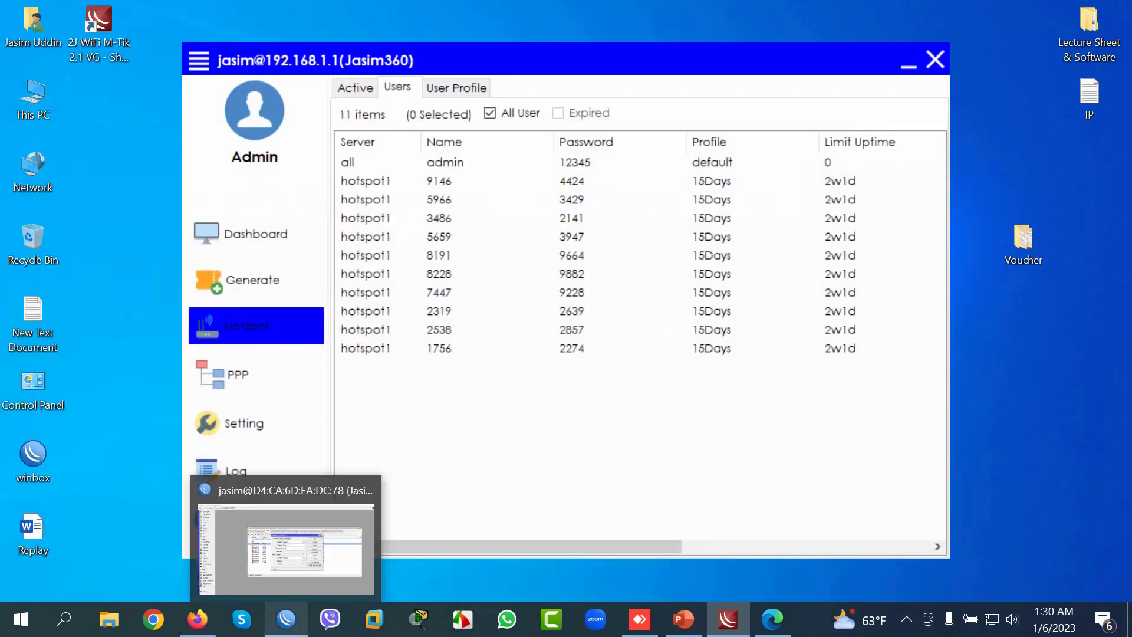
Step: Close the voucher user dialog and select its active session from 192.168.1.2, widening Session Time Left
left_click(286, 619)
key("Return")
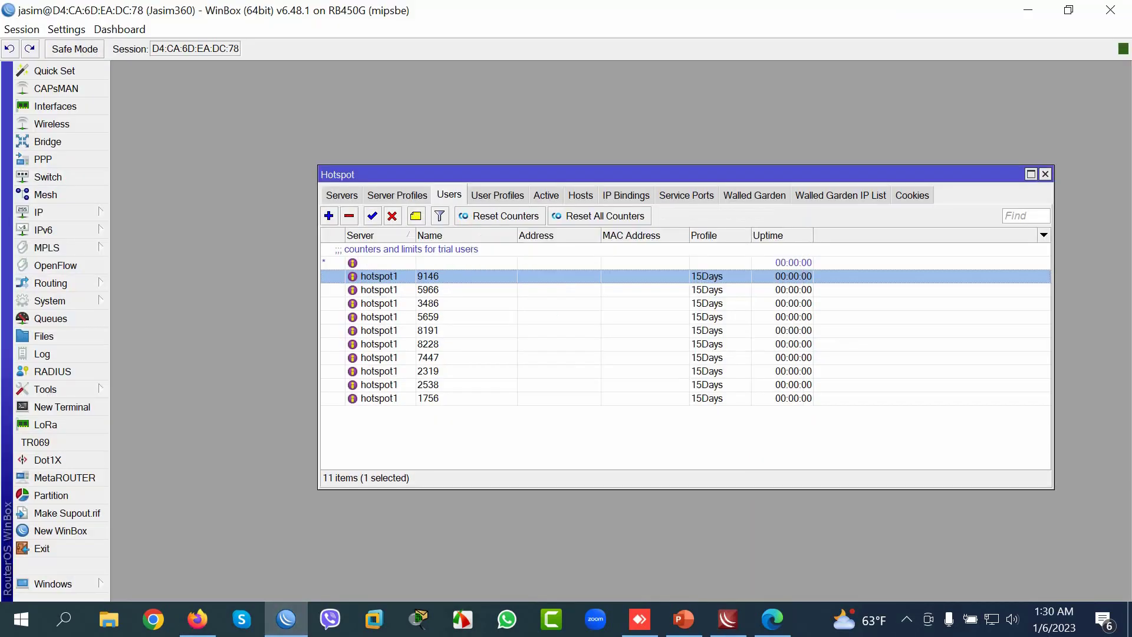
left_click(547, 194)
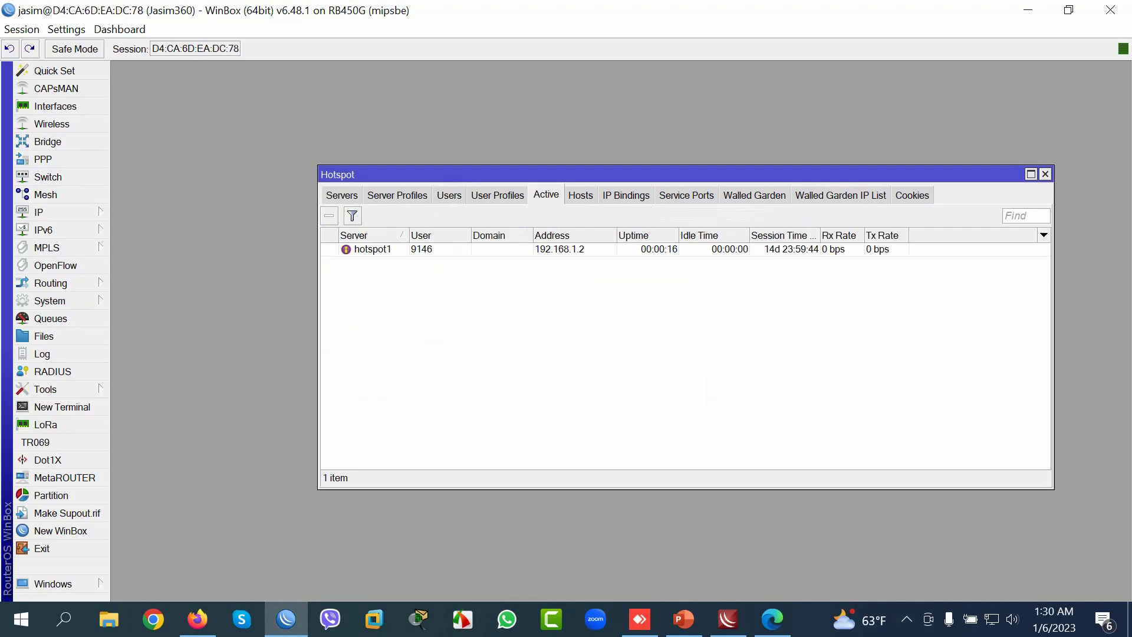
left_click(422, 249)
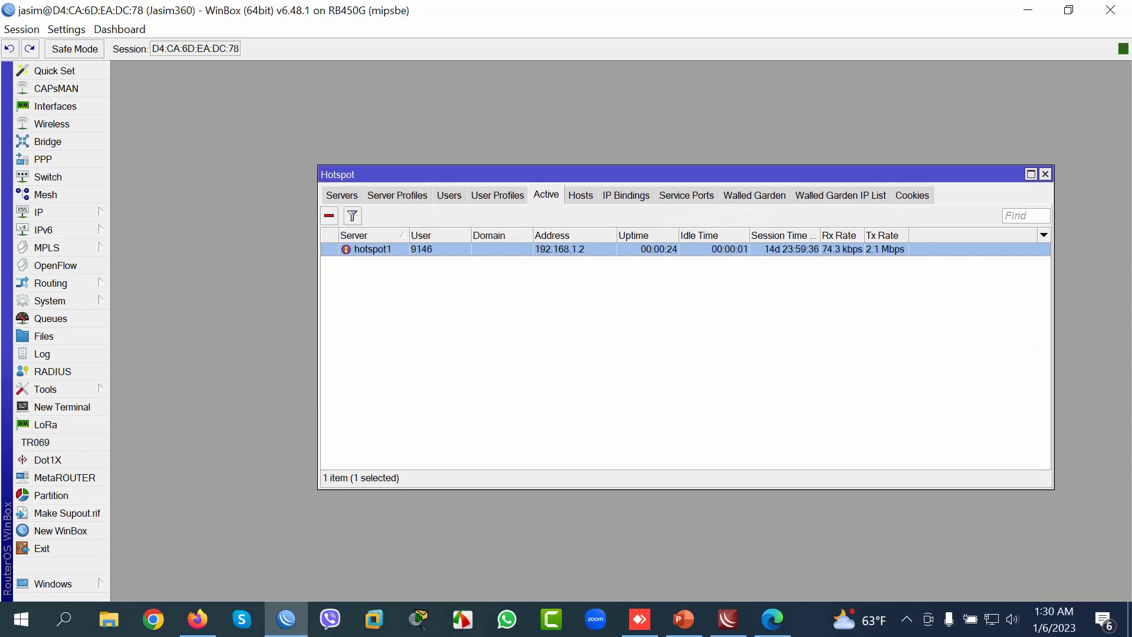
mouse_move(820, 236)
left_mouse_down()
mouse_move(894, 236)
mouse_move(818, 236)
left_mouse_up()
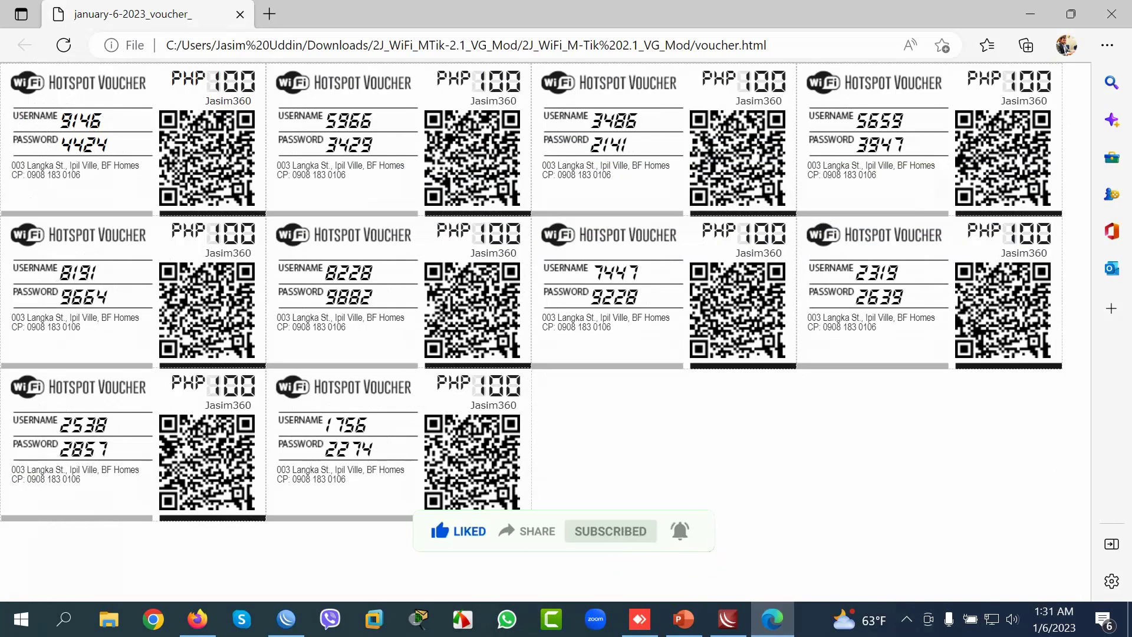
double_click(232, 80)
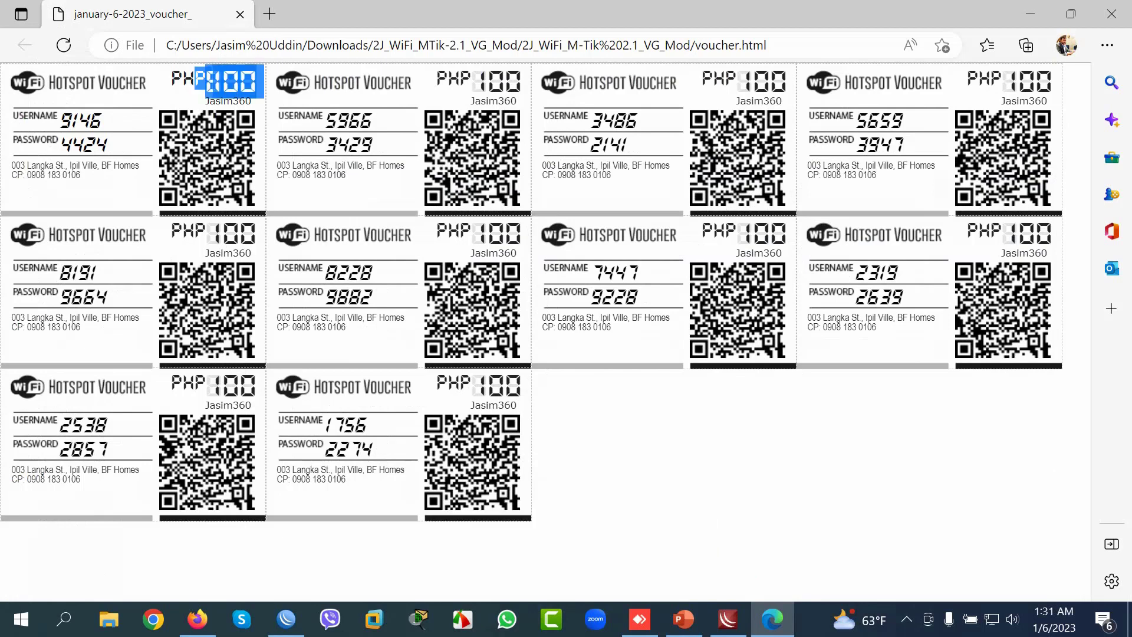
left_click(239, 74)
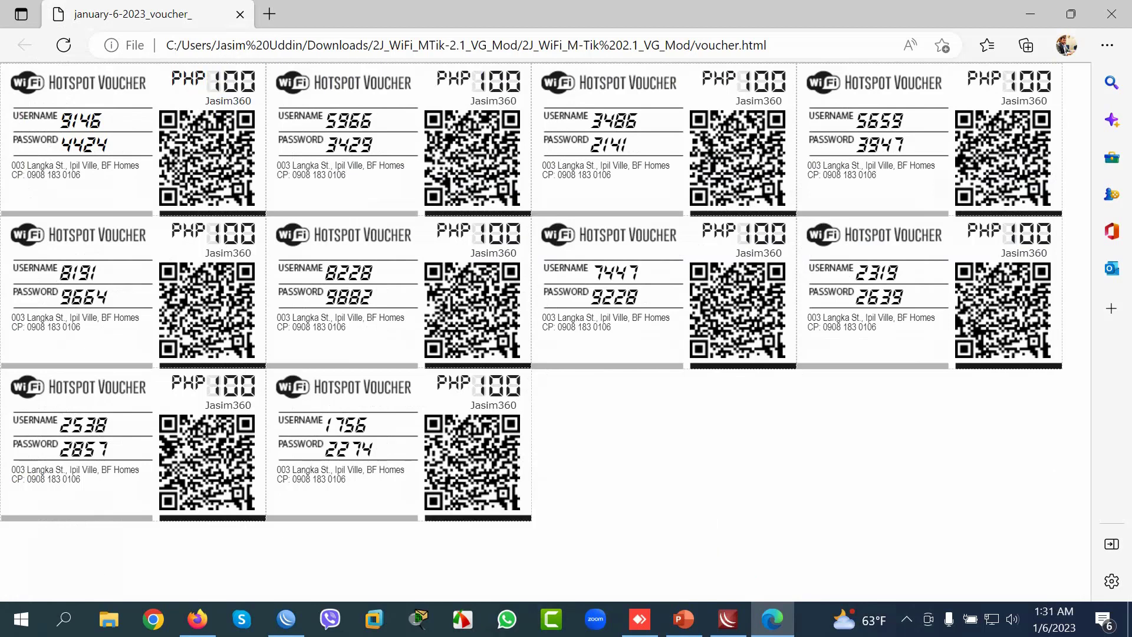
left_click_drag(205, 101, 252, 101)
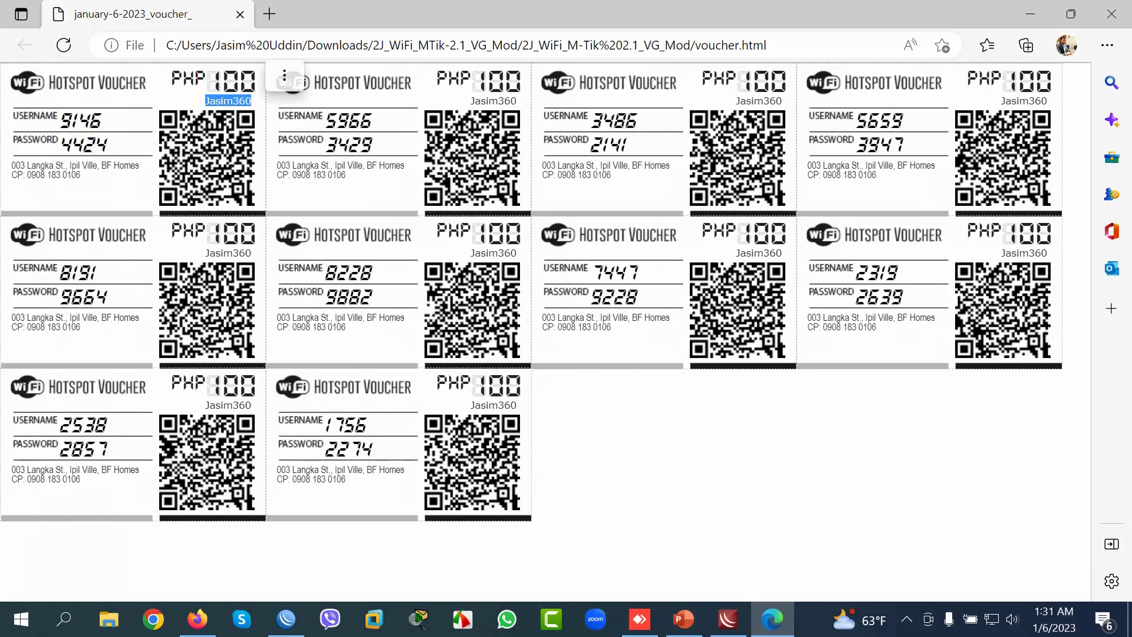
key("ctrl+c")
left_click(252, 101)
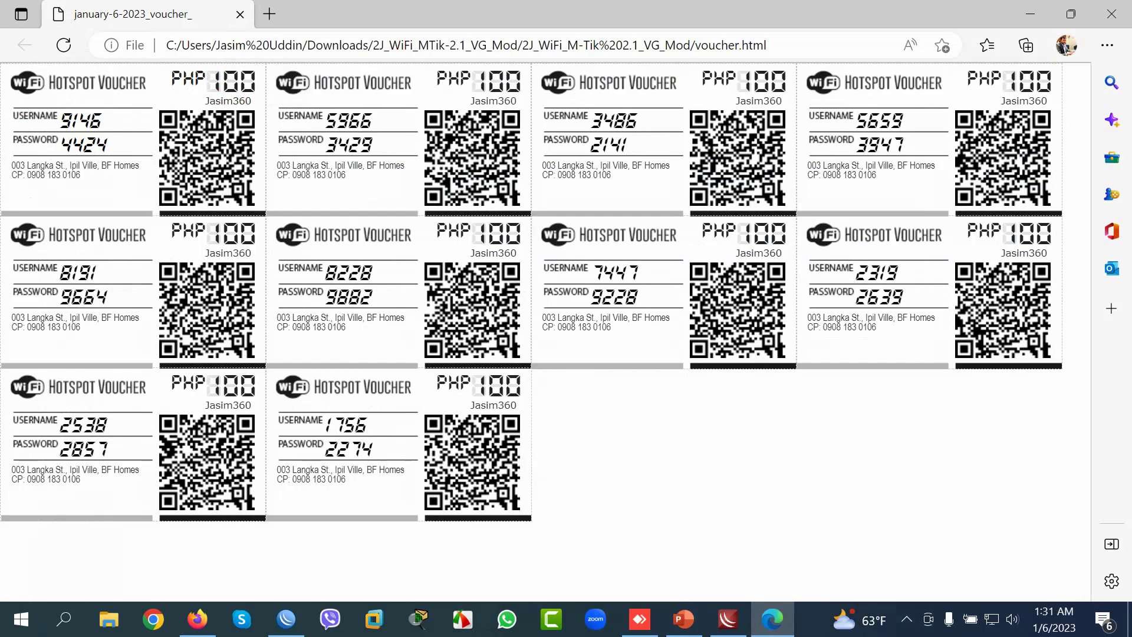
left_click_drag(252, 100, 205, 101)
double_click(236, 81)
left_click(236, 81)
Step: Close the voucher page and begin a new M-Tik VG profile named 30Days with 1 shared user
left_click(1112, 13)
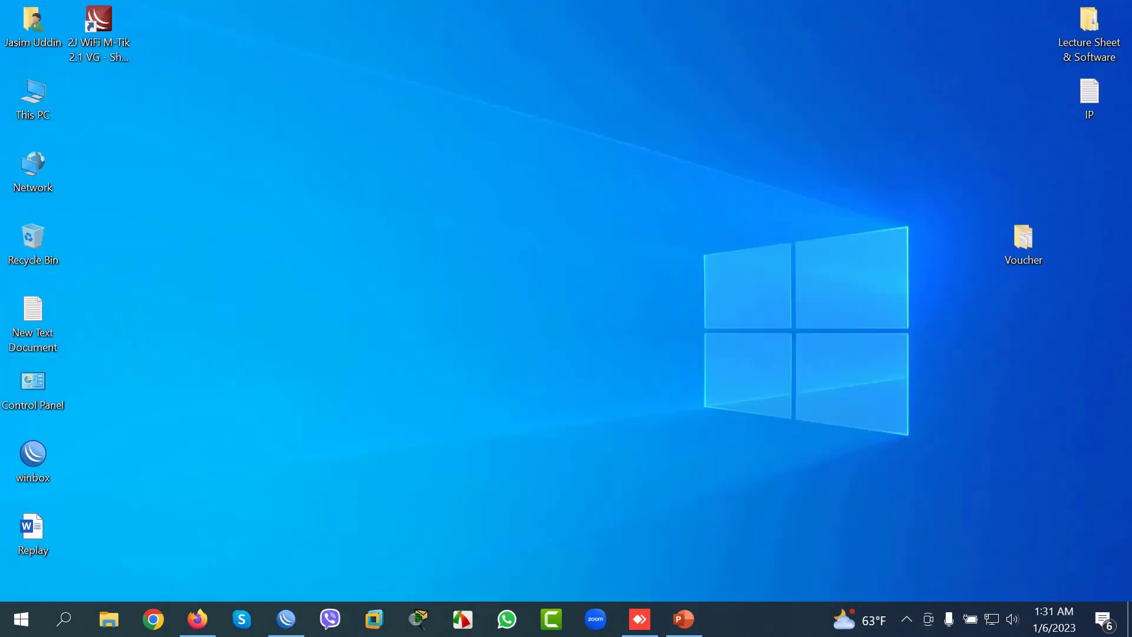
left_click(99, 23)
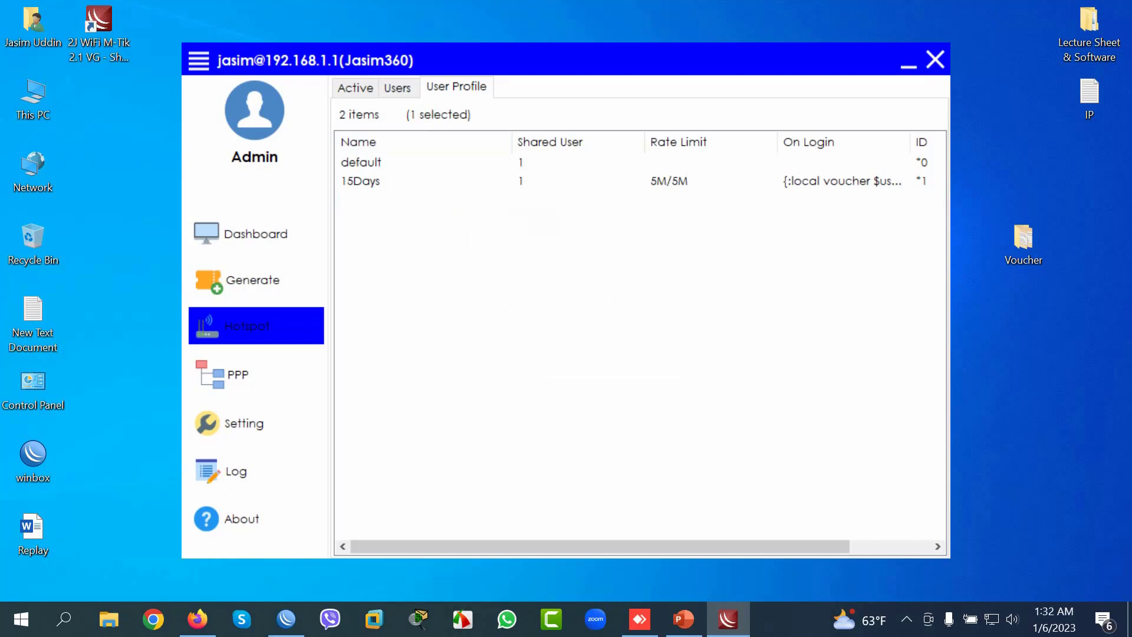
right_click(429, 315)
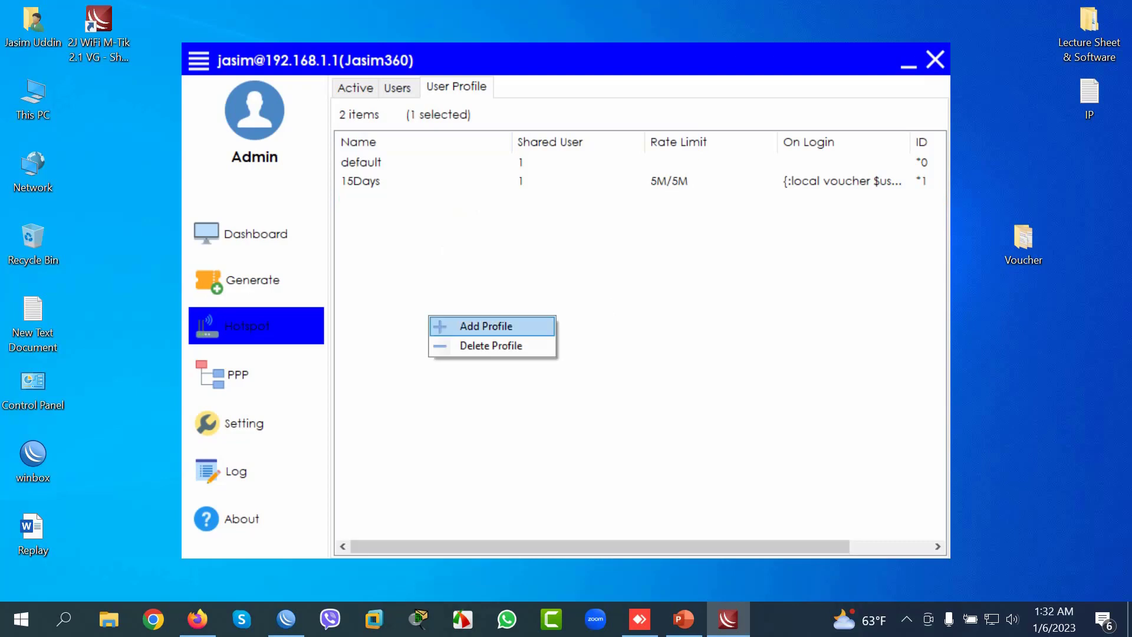
left_click(486, 326)
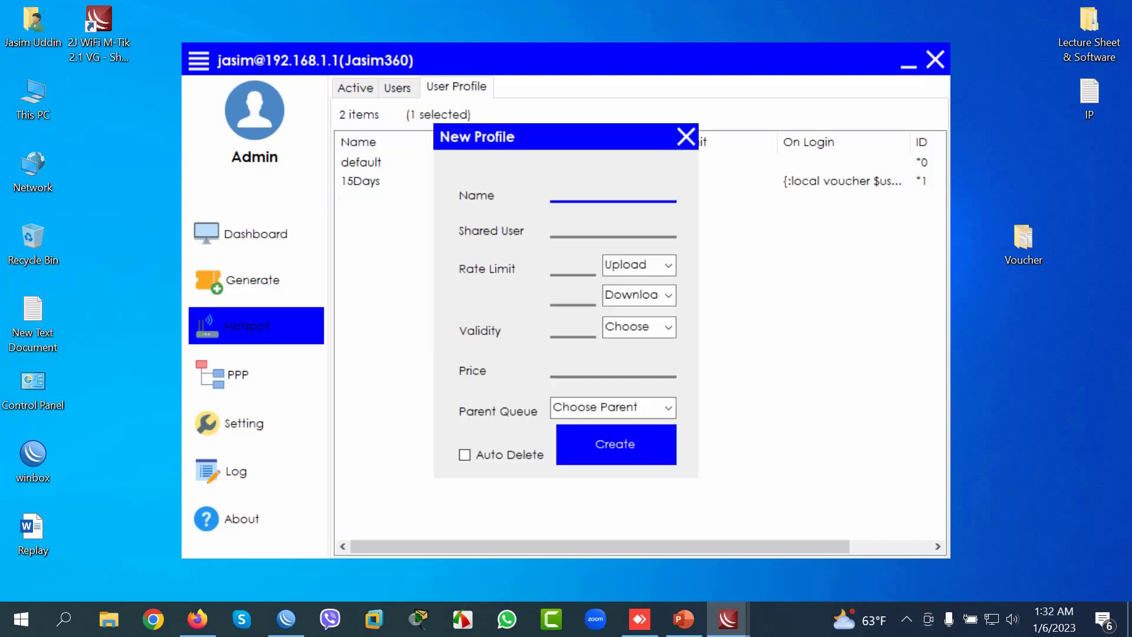
type("30Days")
left_click(558, 230)
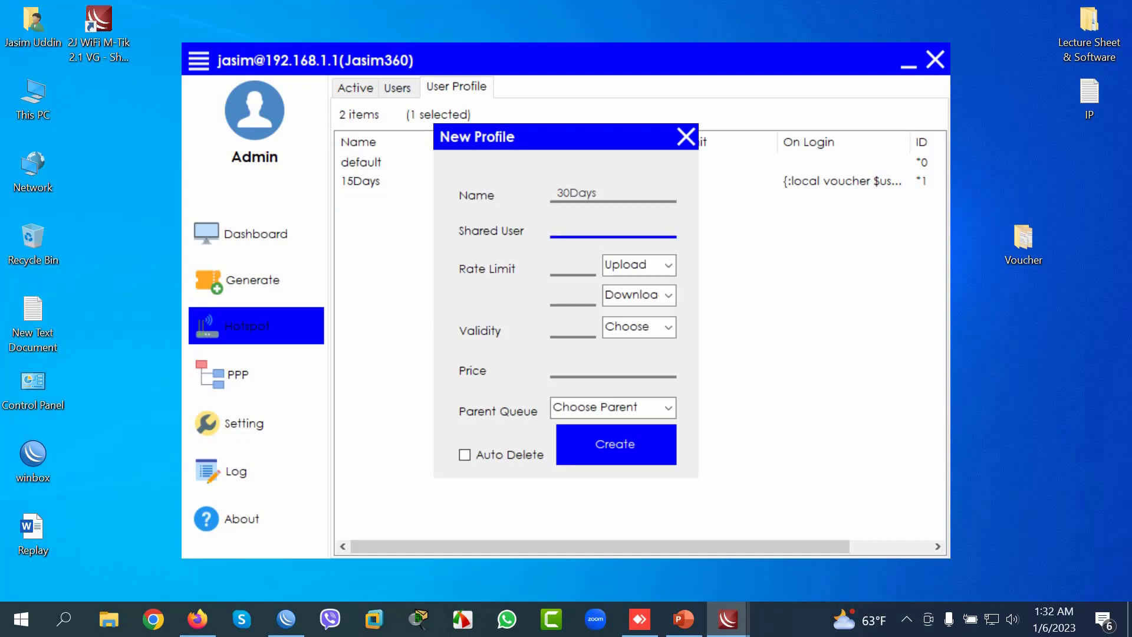
type("1")
Step: Set the profile's rate limit to 5 Mb upload and 5 Mb download
left_click(669, 265)
left_click(628, 297)
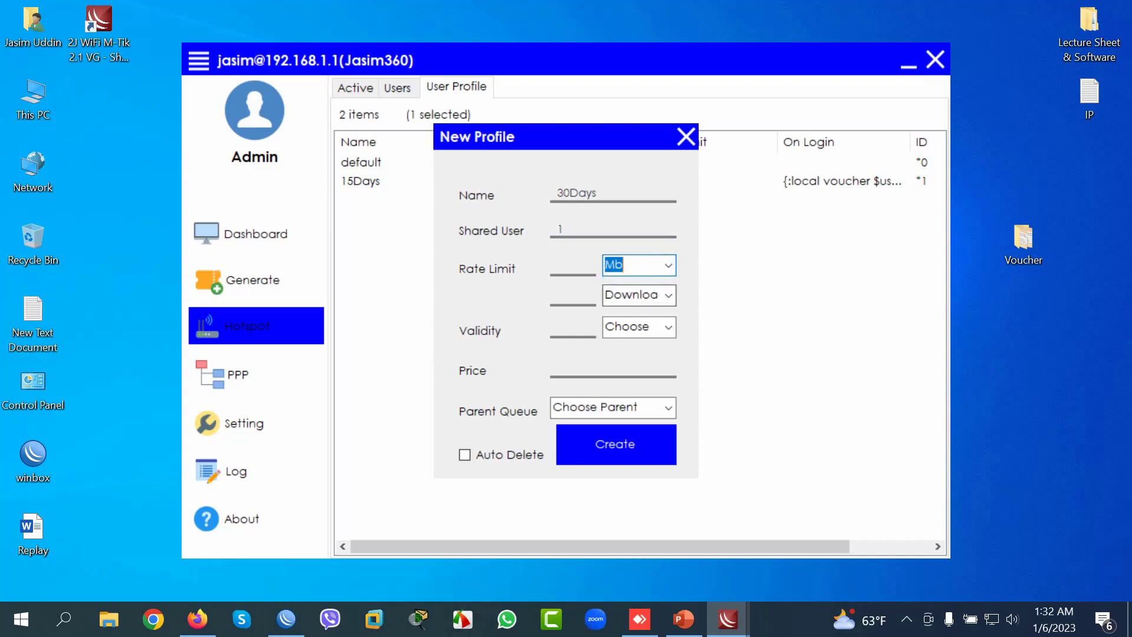
left_click(566, 268)
type("5")
left_click(668, 294)
left_click(625, 328)
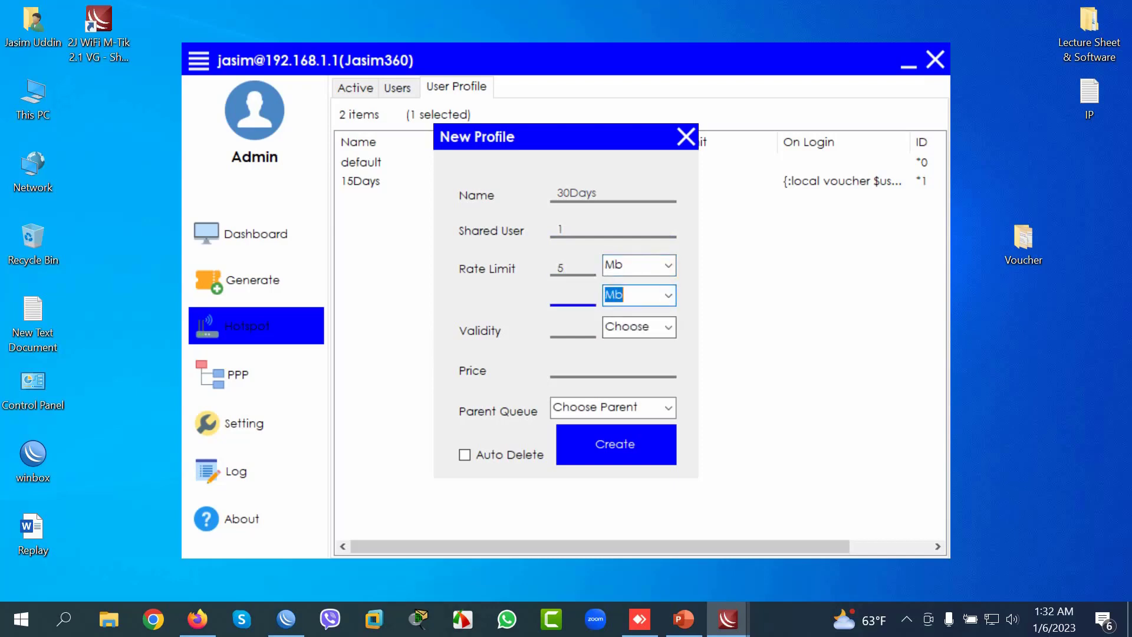
left_click(566, 297)
type("5")
Step: Set 30-day validity, price 200 and auto delete, then create the 30Days profile
left_click(668, 328)
left_click(619, 359)
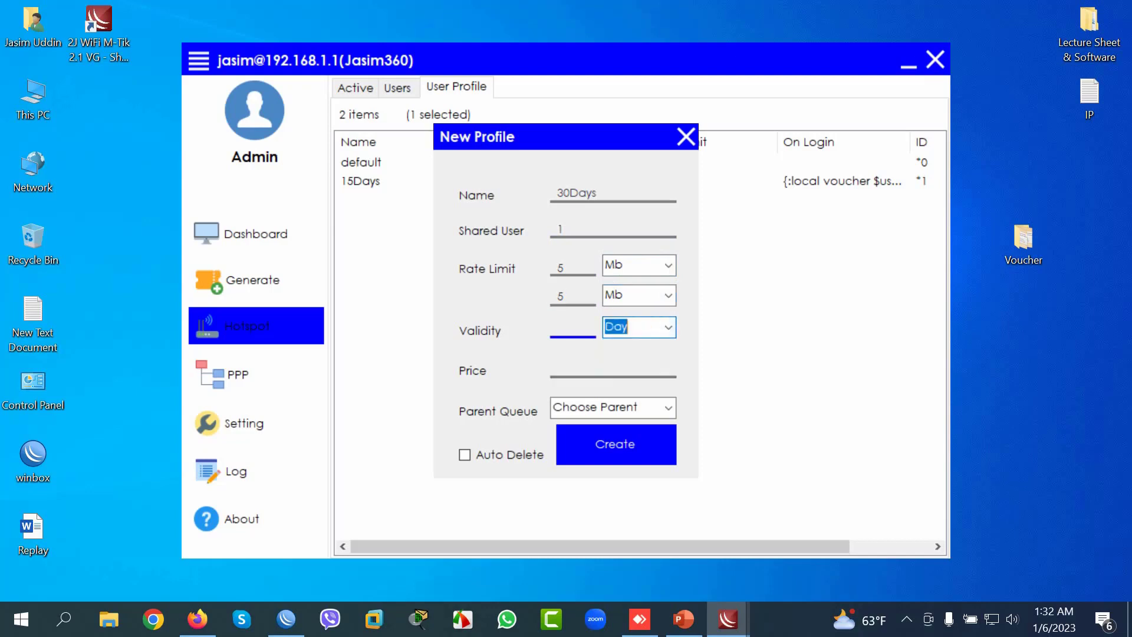
left_click(570, 328)
type("30")
left_click(566, 369)
type("200")
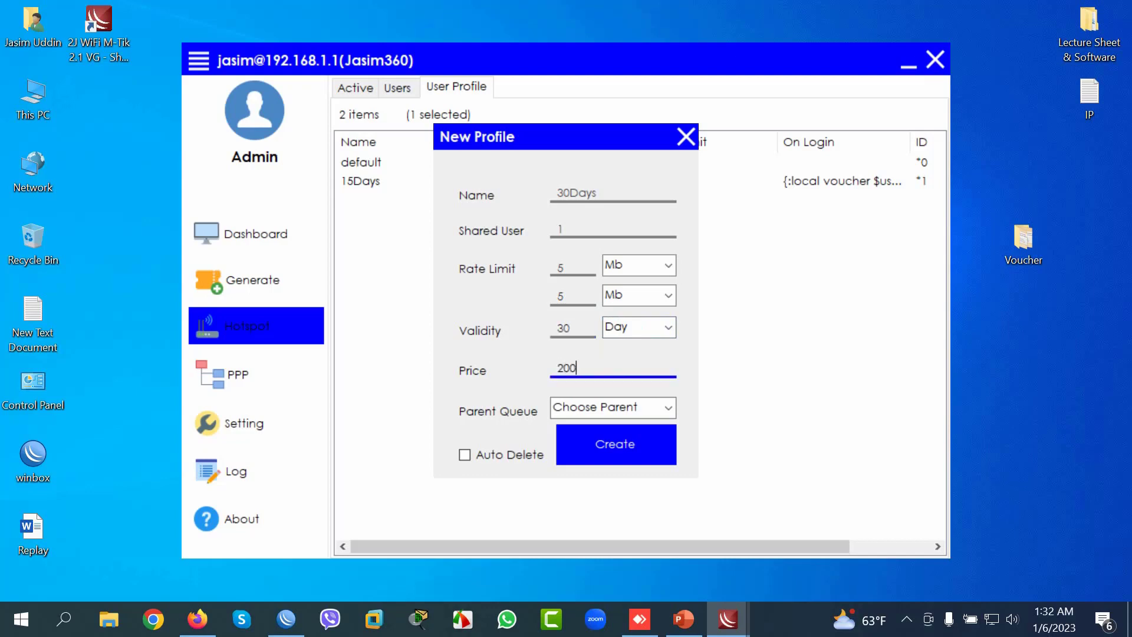
left_click(465, 455)
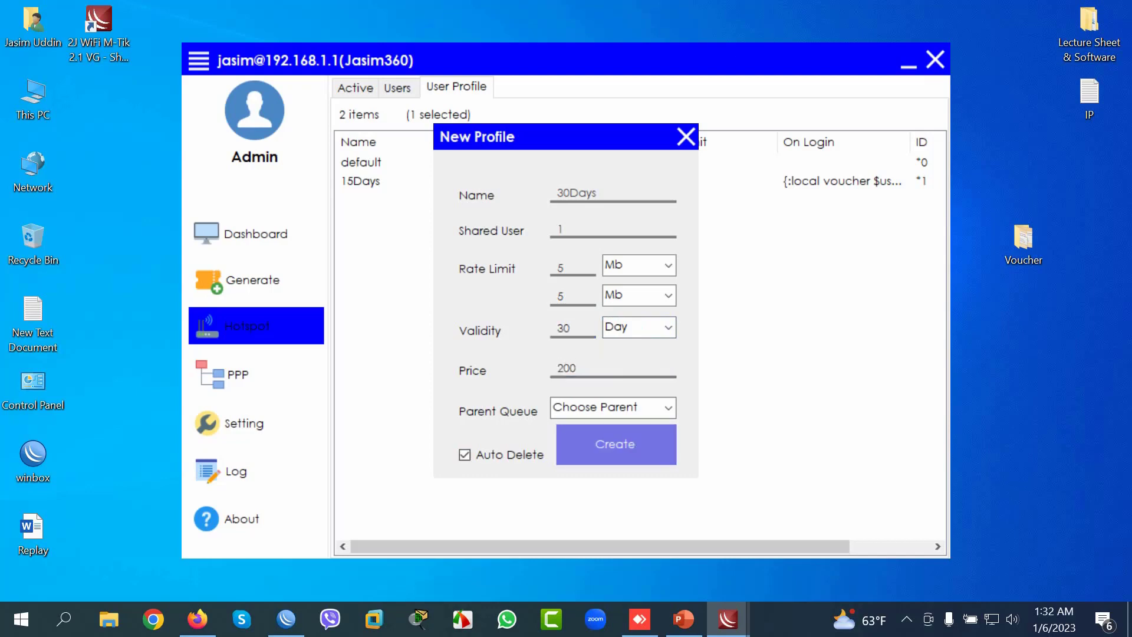
left_click(616, 445)
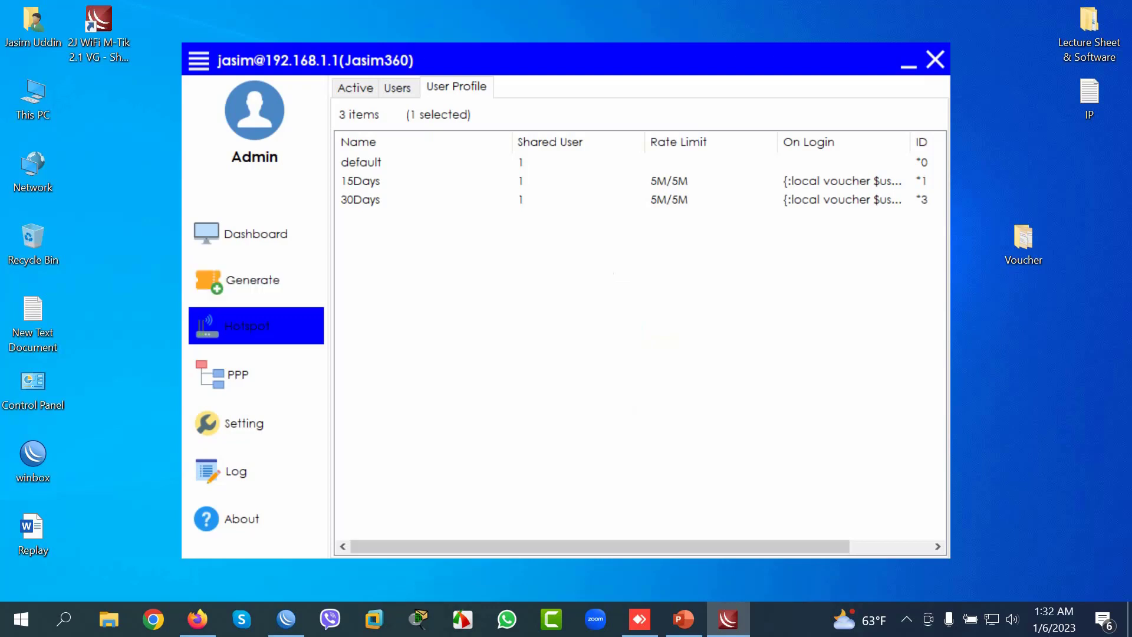
Step: Choose the QR1 template, hotspot1 server, 4-character length and 15 vouchers
left_click(253, 279)
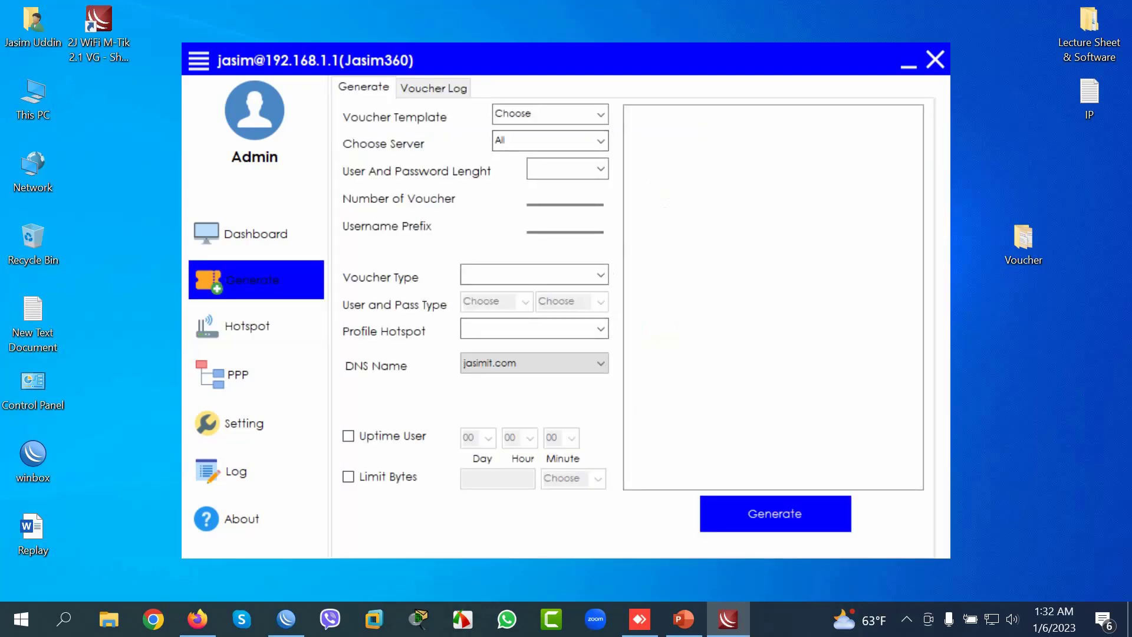
left_click(600, 114)
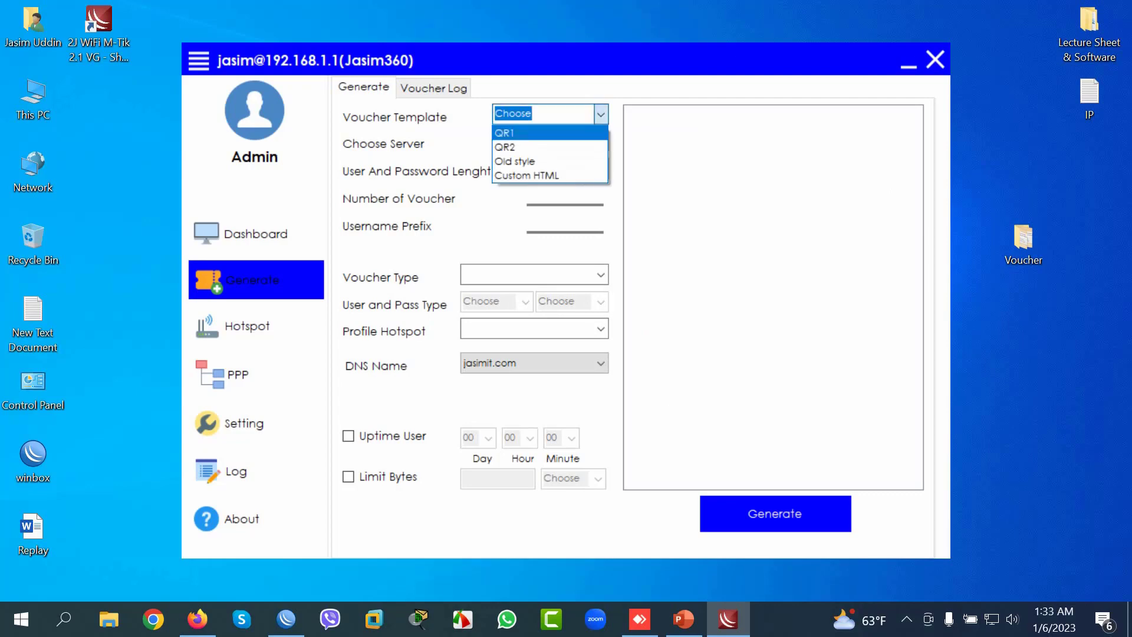
key("Return")
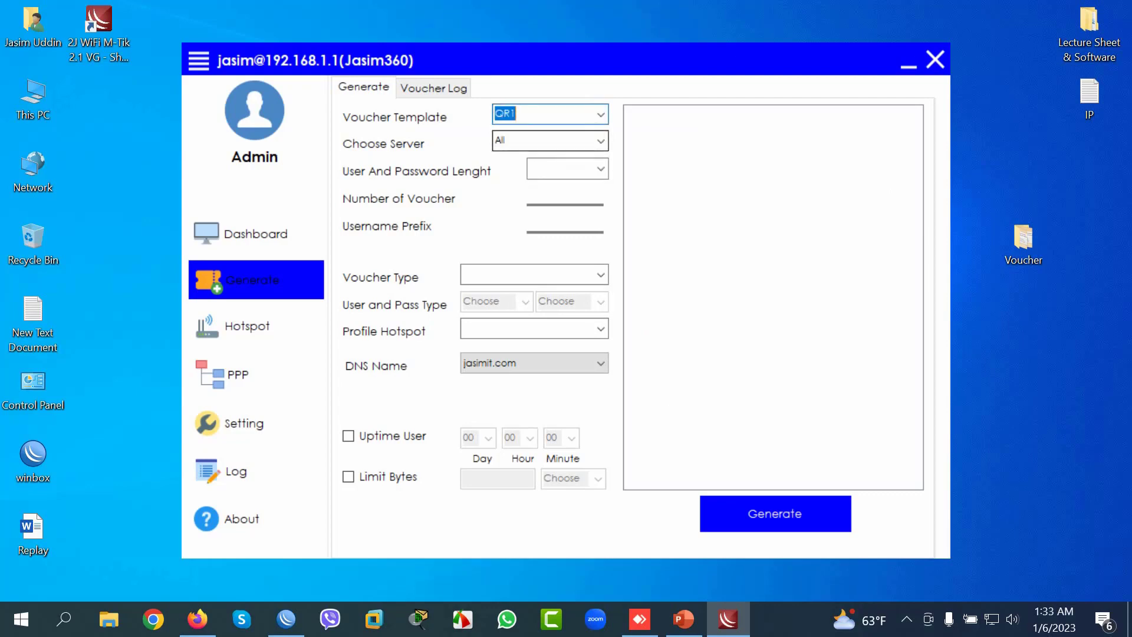
left_click(601, 141)
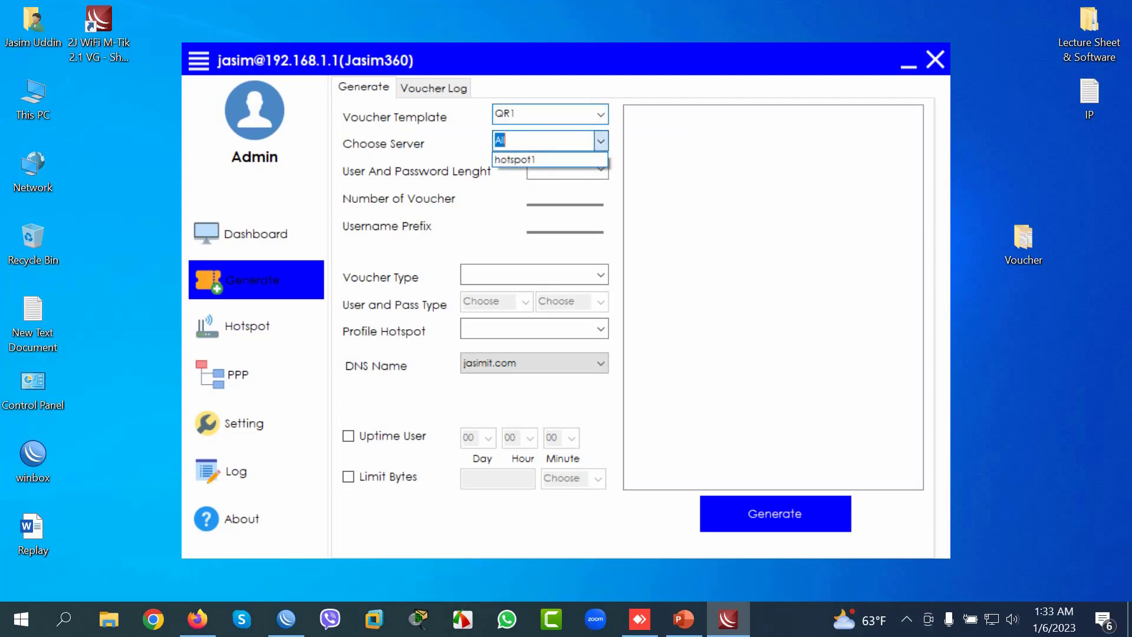
key("Down")
key("Return")
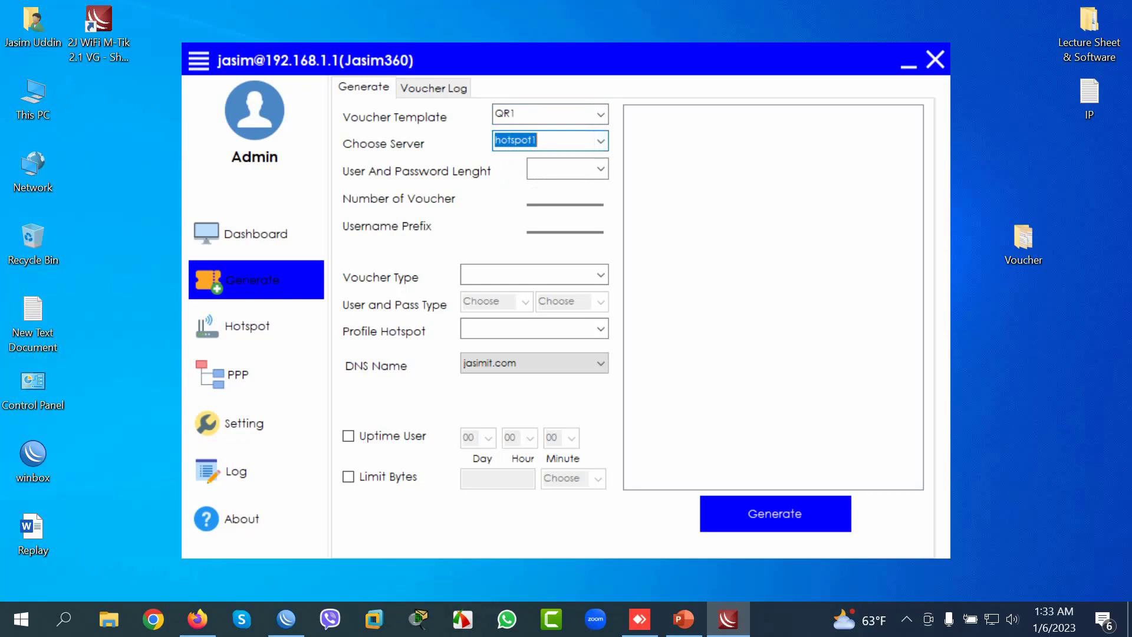
left_click(601, 169)
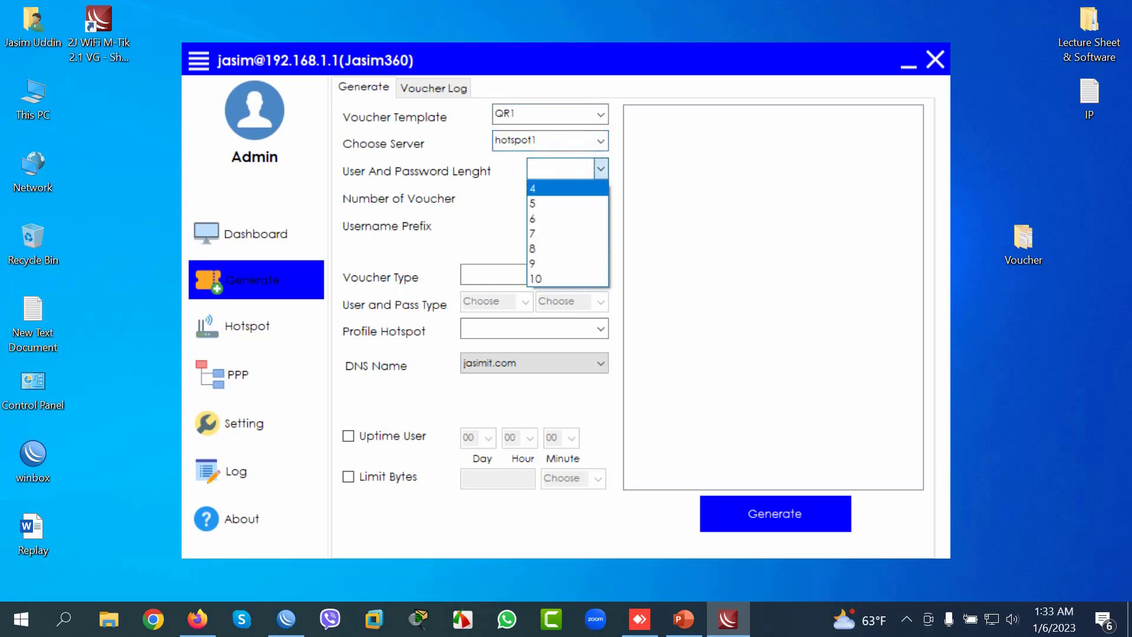
left_click(566, 188)
left_click(565, 198)
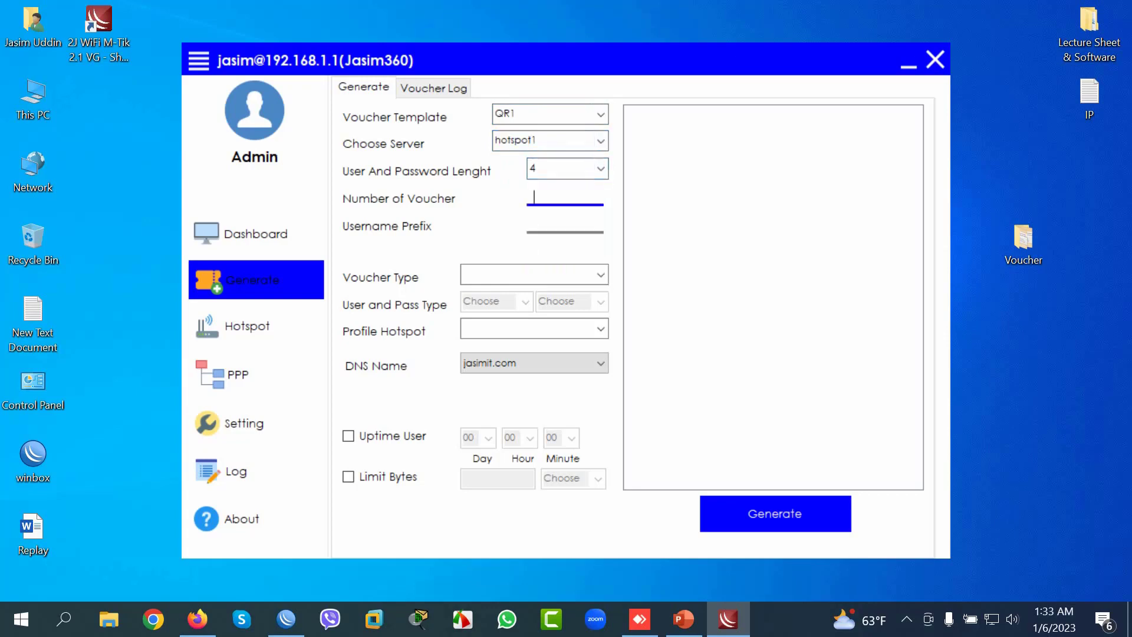
type("15")
Step: Make them User and Password vouchers with abc usernames and 123 passwords
left_click(600, 274)
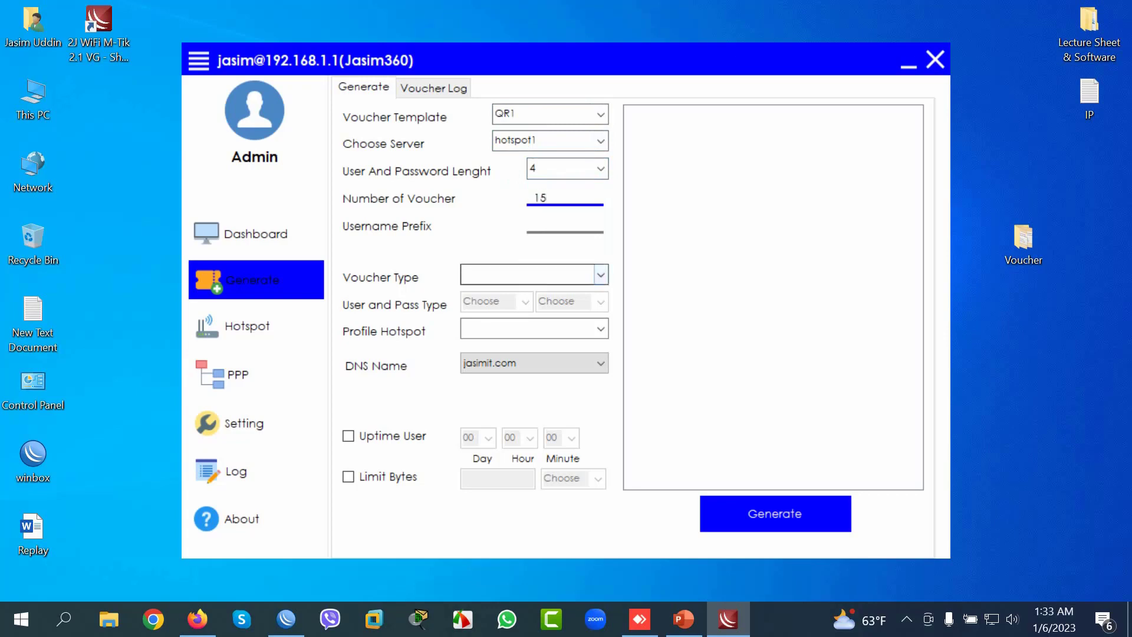
left_click(600, 274)
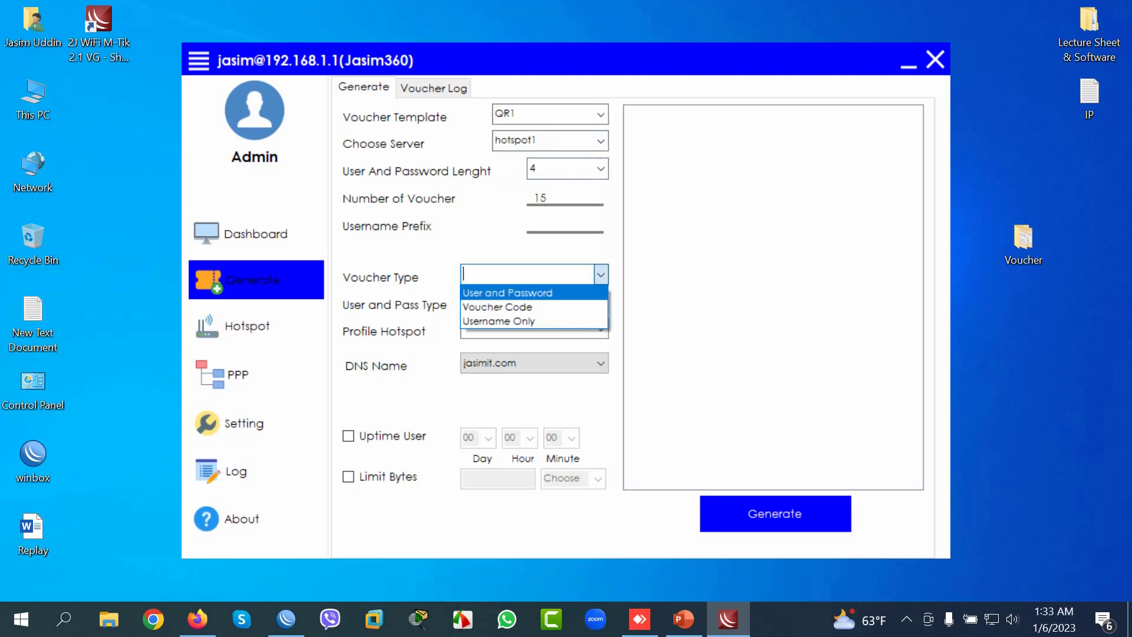
key("Return")
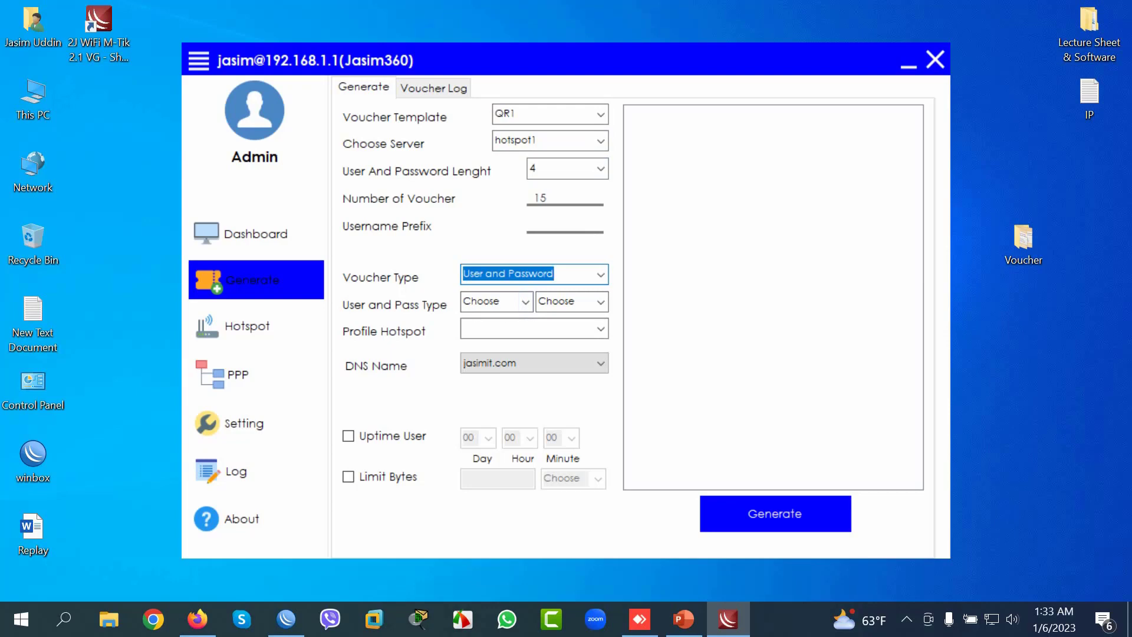
left_click(526, 301)
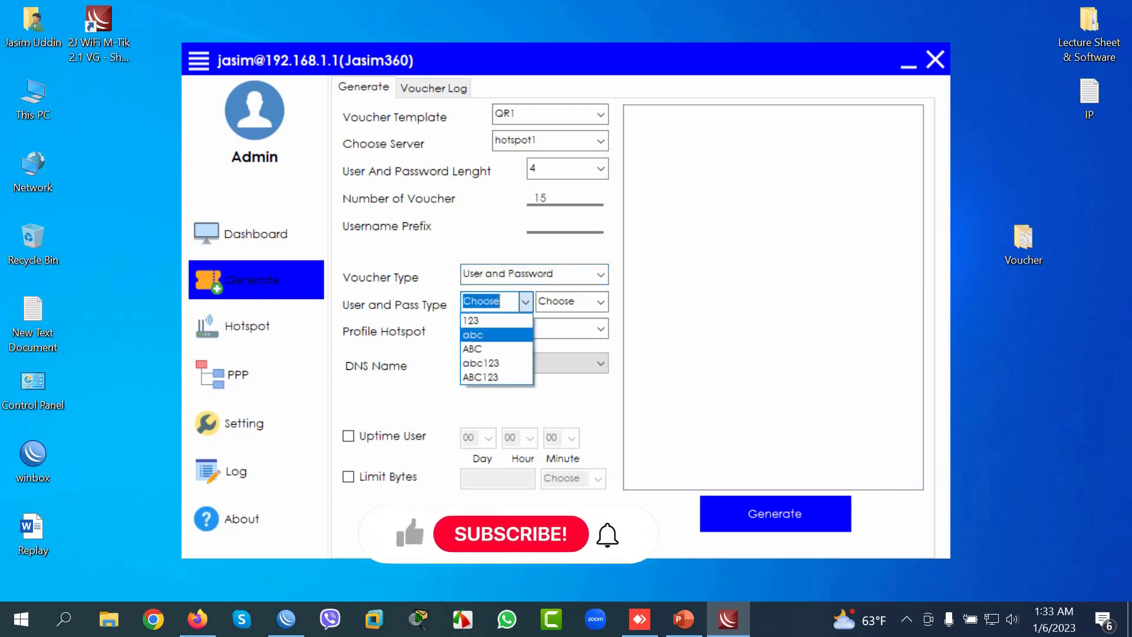
left_click(473, 335)
left_click(600, 301)
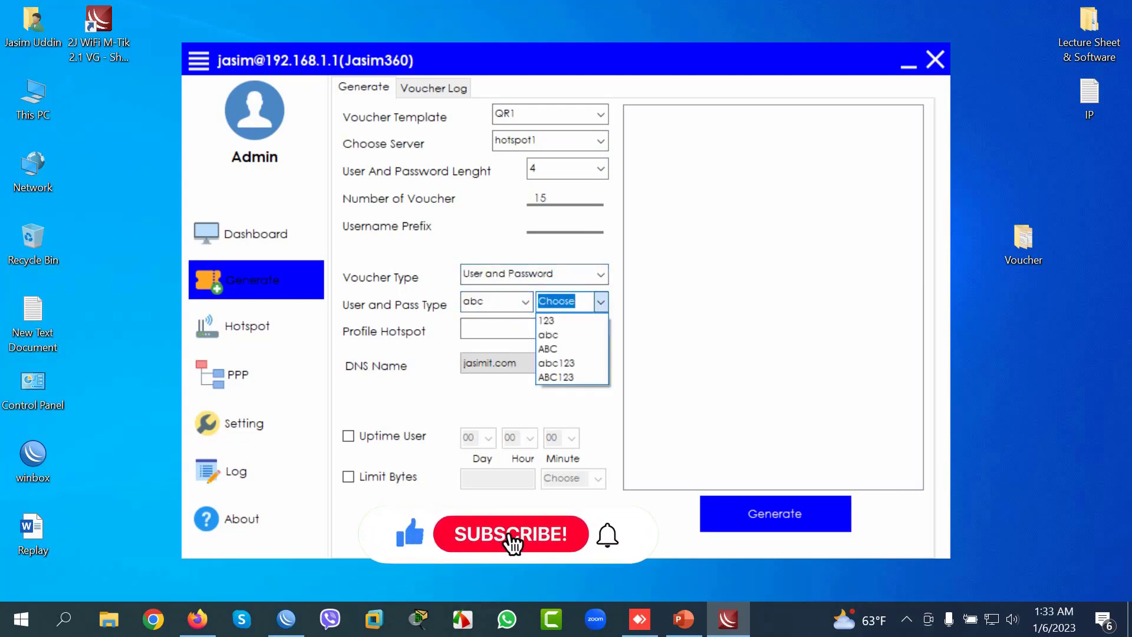
left_click(548, 334)
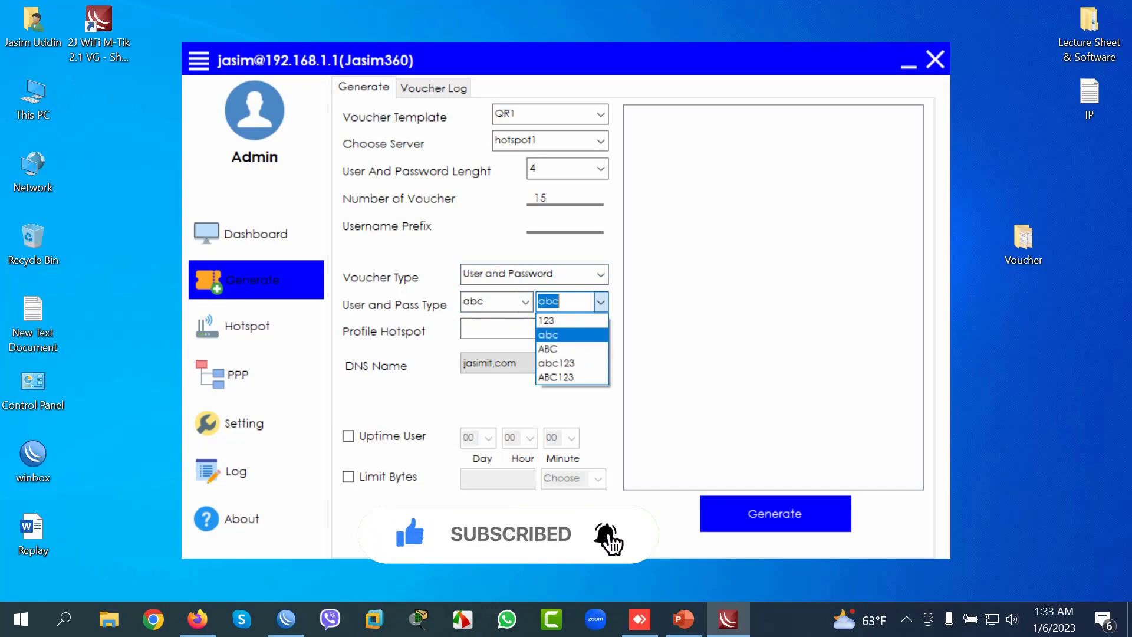
left_click(601, 301)
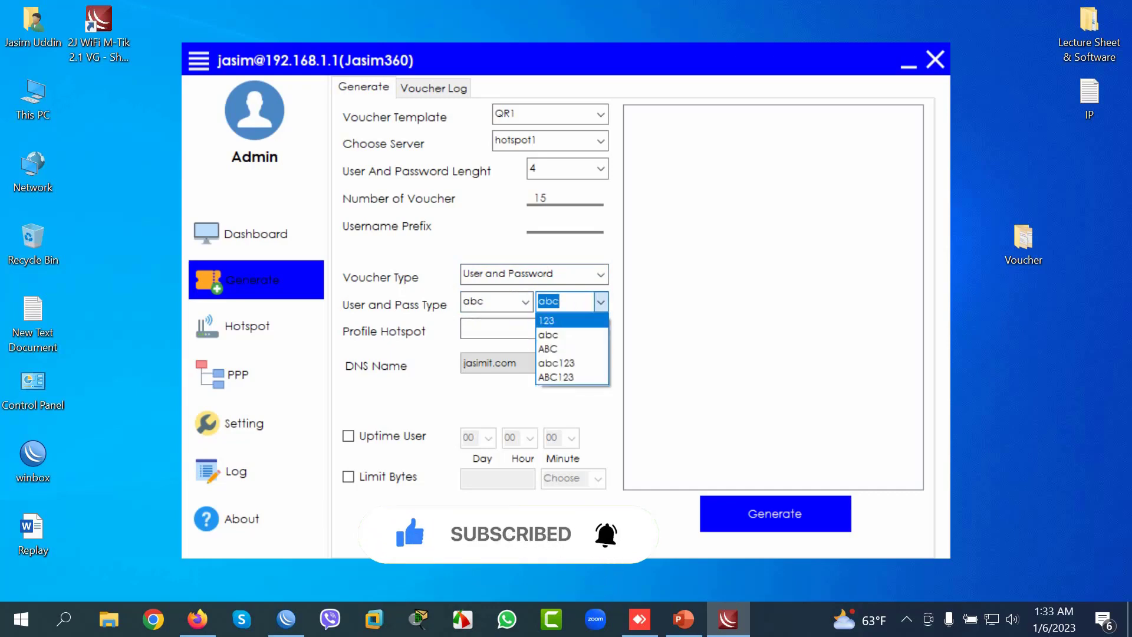
left_click(547, 320)
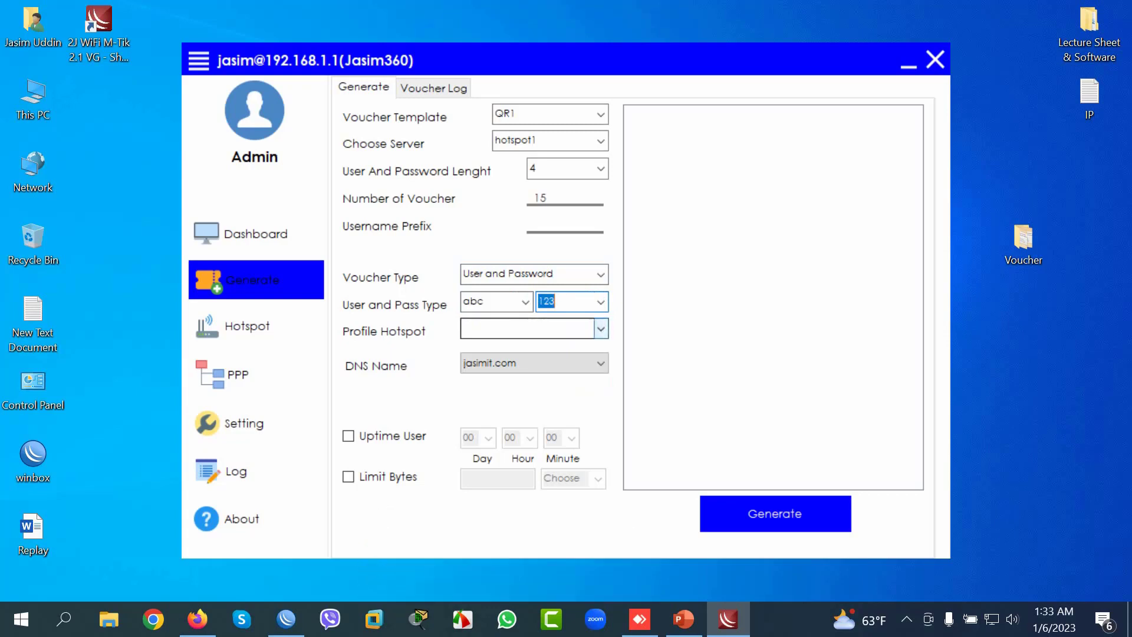
Step: Assign the 30Days profile, limit uptime to 30 days, and generate the vouchers
left_click(600, 329)
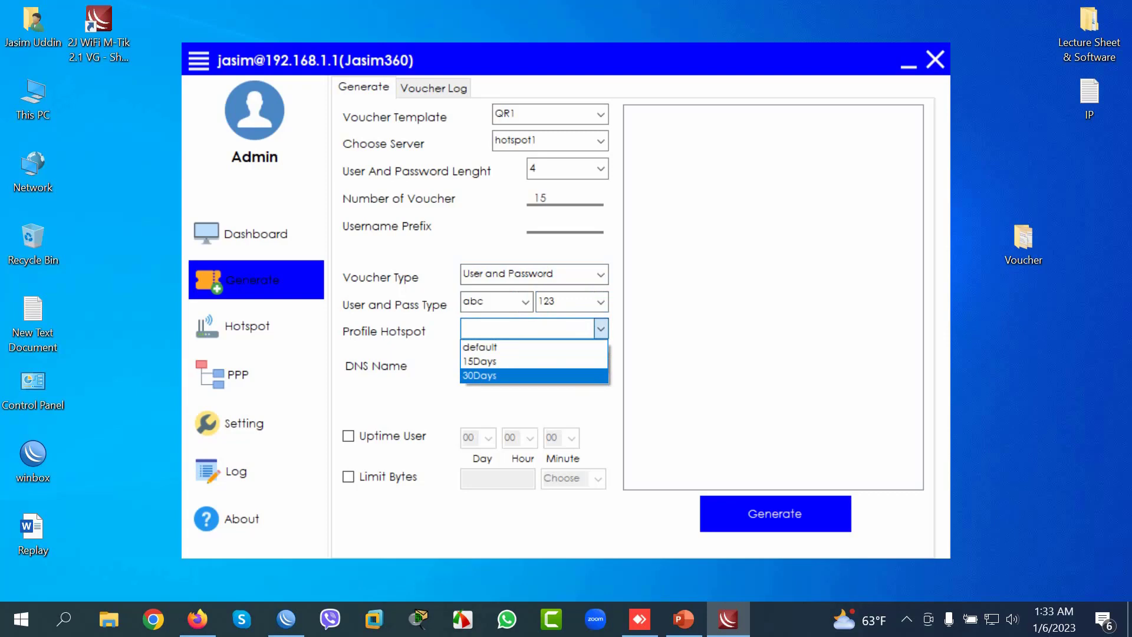
left_click(480, 375)
left_click(615, 349)
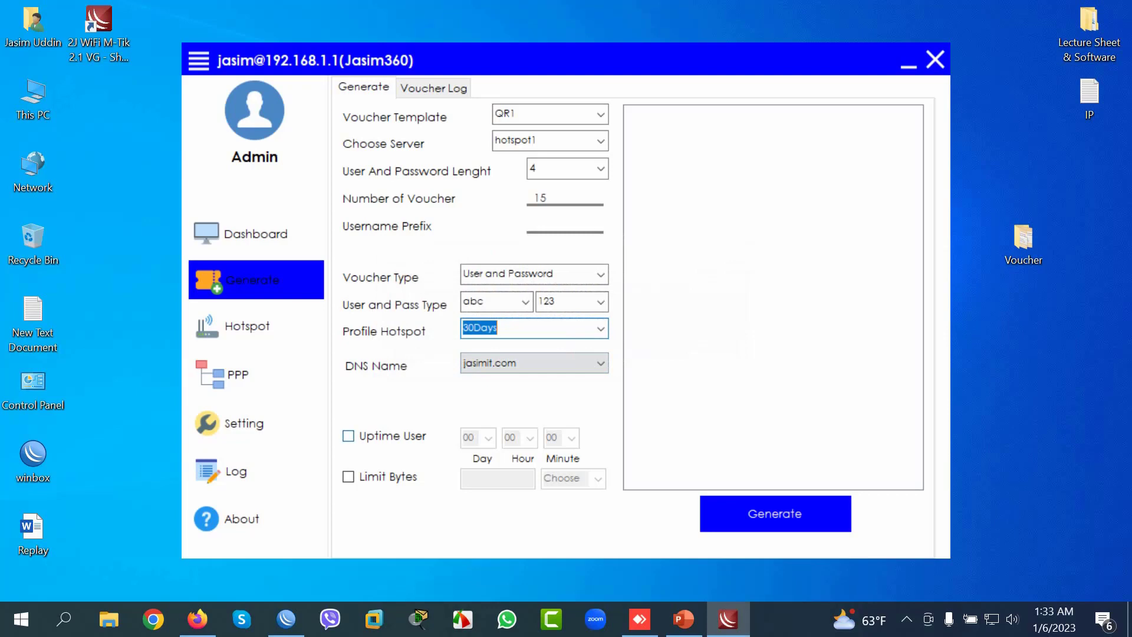
left_click(348, 436)
key("Tab")
left_click(489, 438)
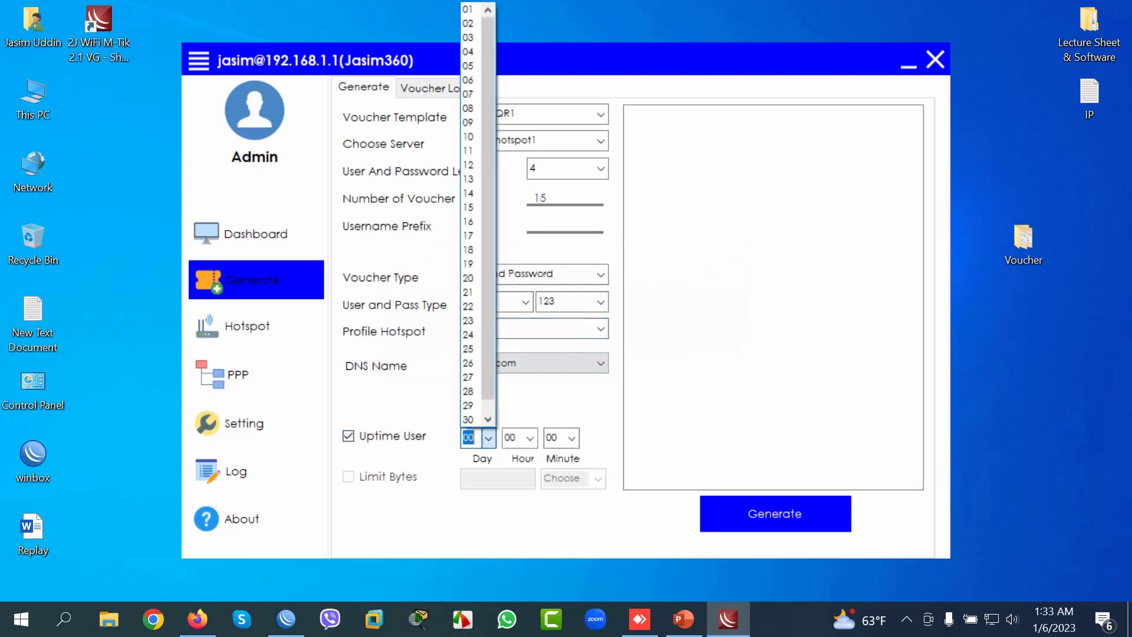
left_click(472, 419)
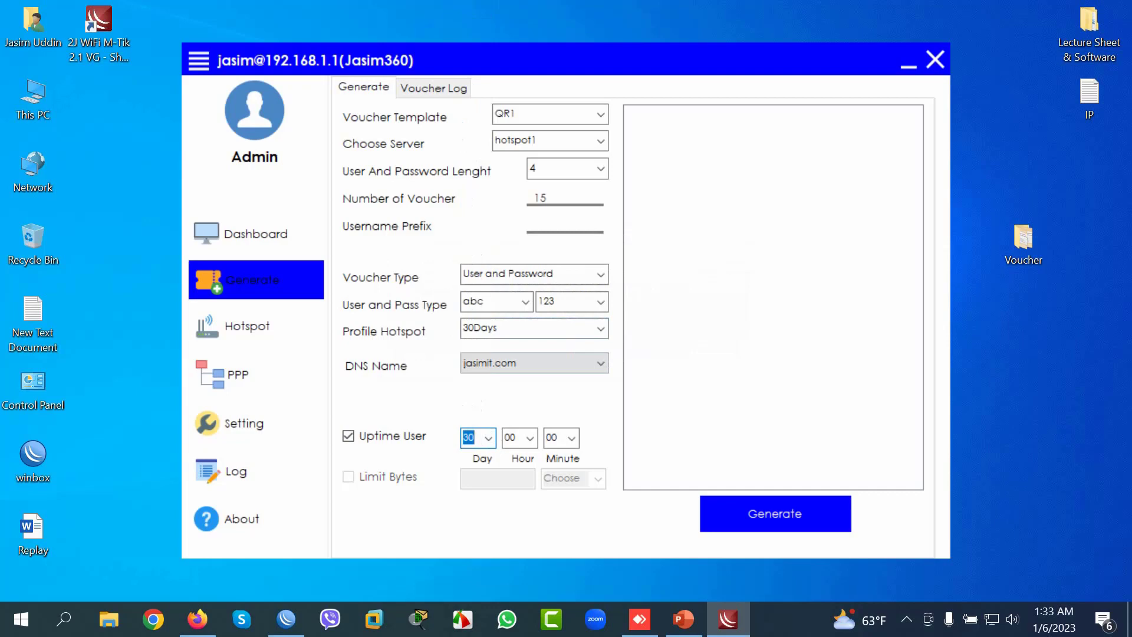
left_click(775, 514)
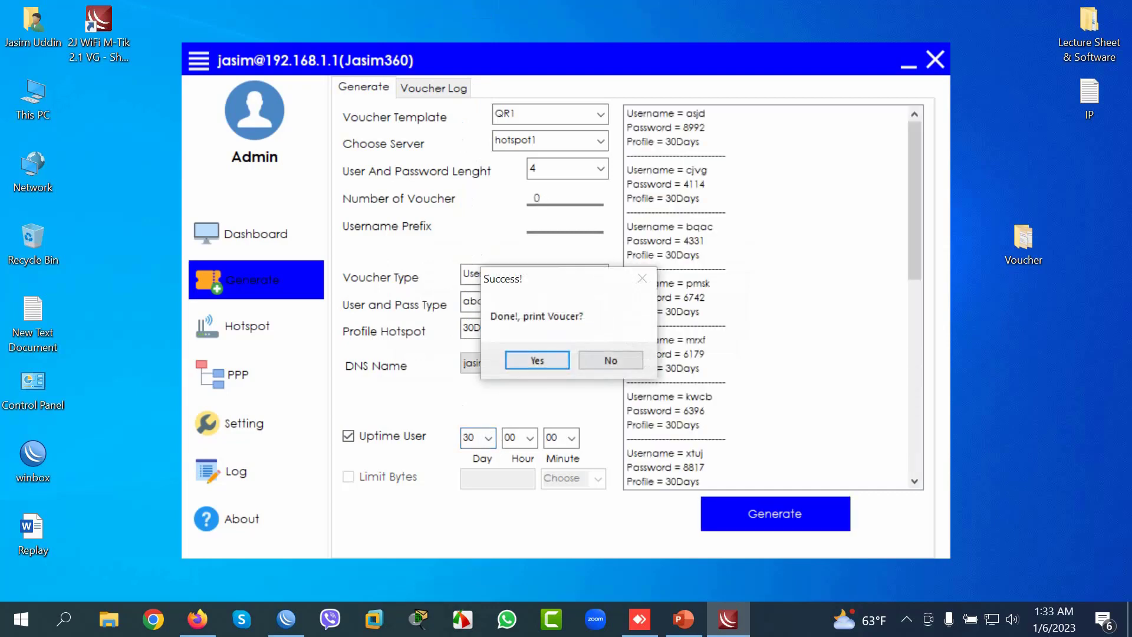
key("Return")
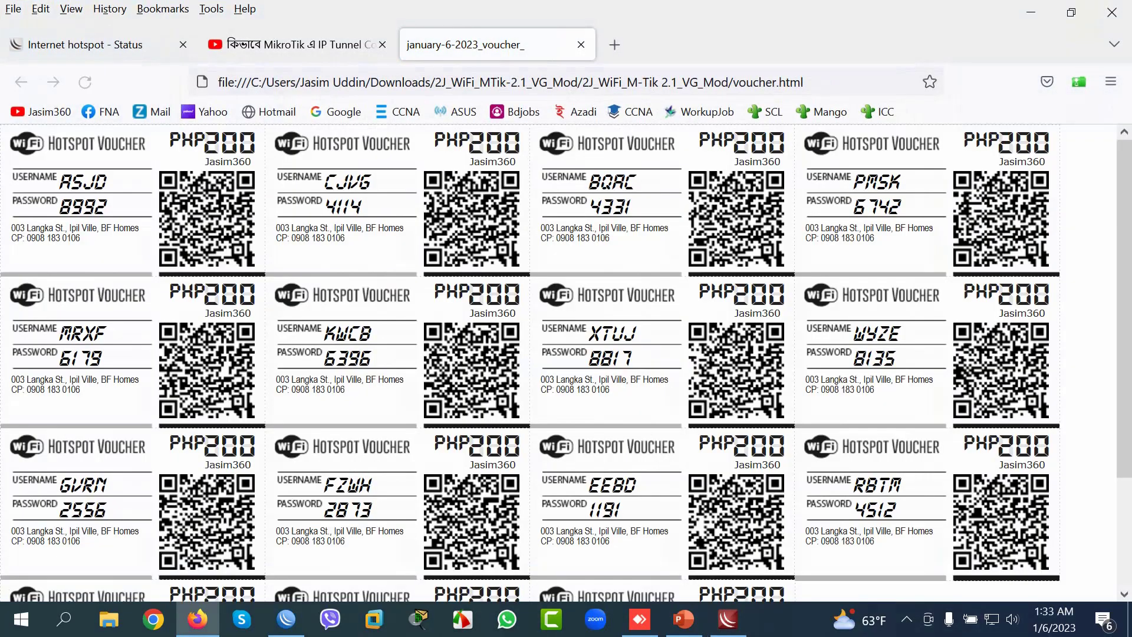
scroll(566, 363, "down", 3)
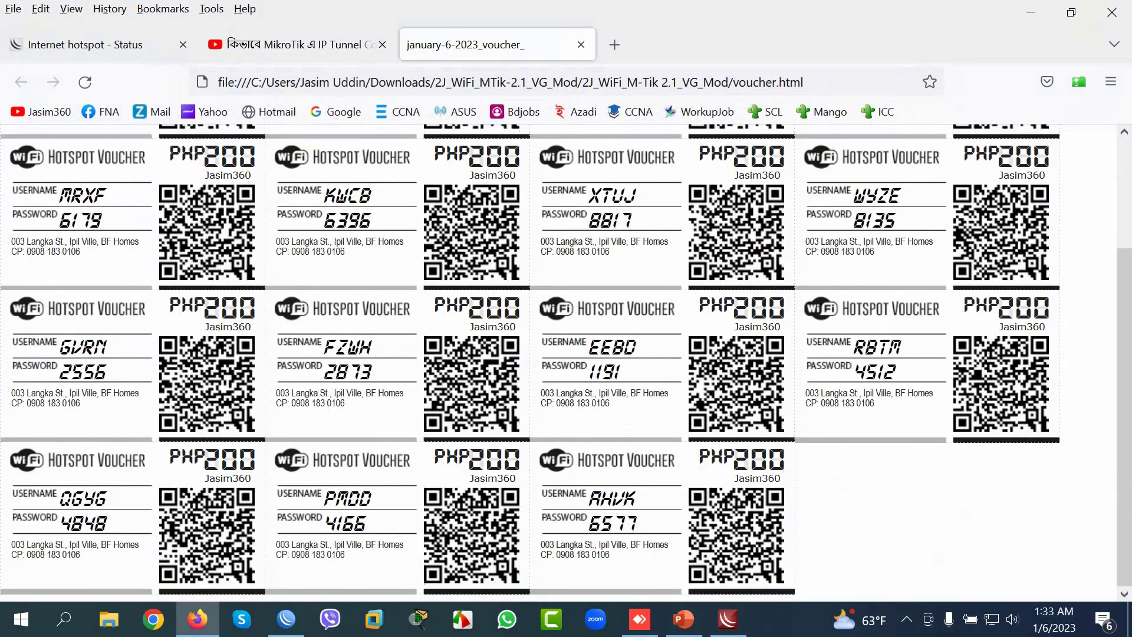
scroll(566, 363, "up", 3)
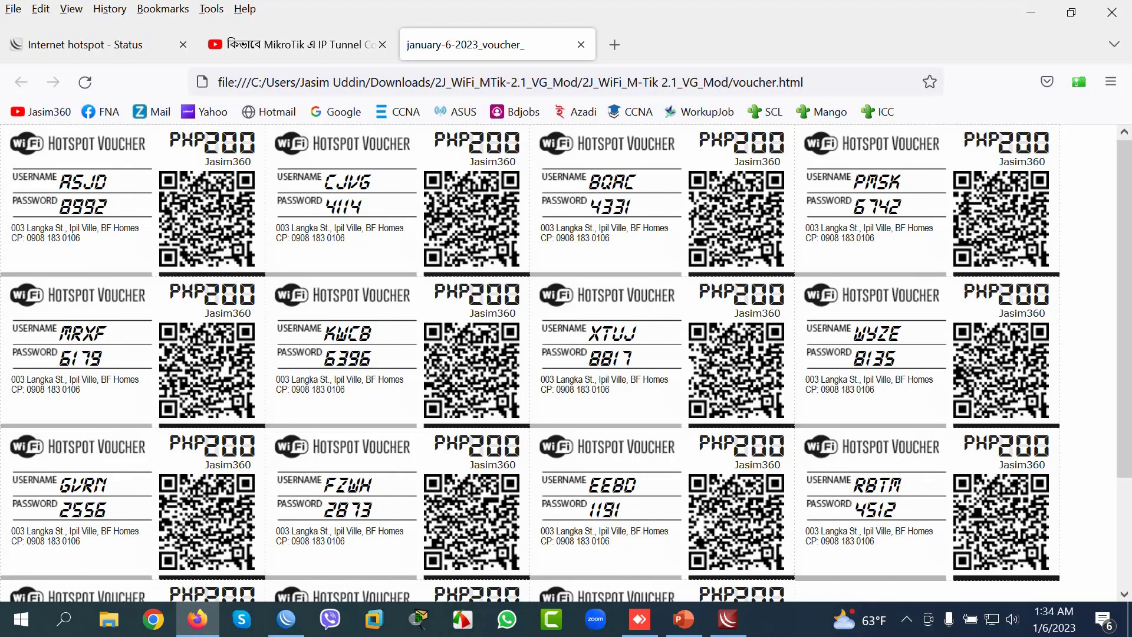
scroll(566, 363, "down", 3)
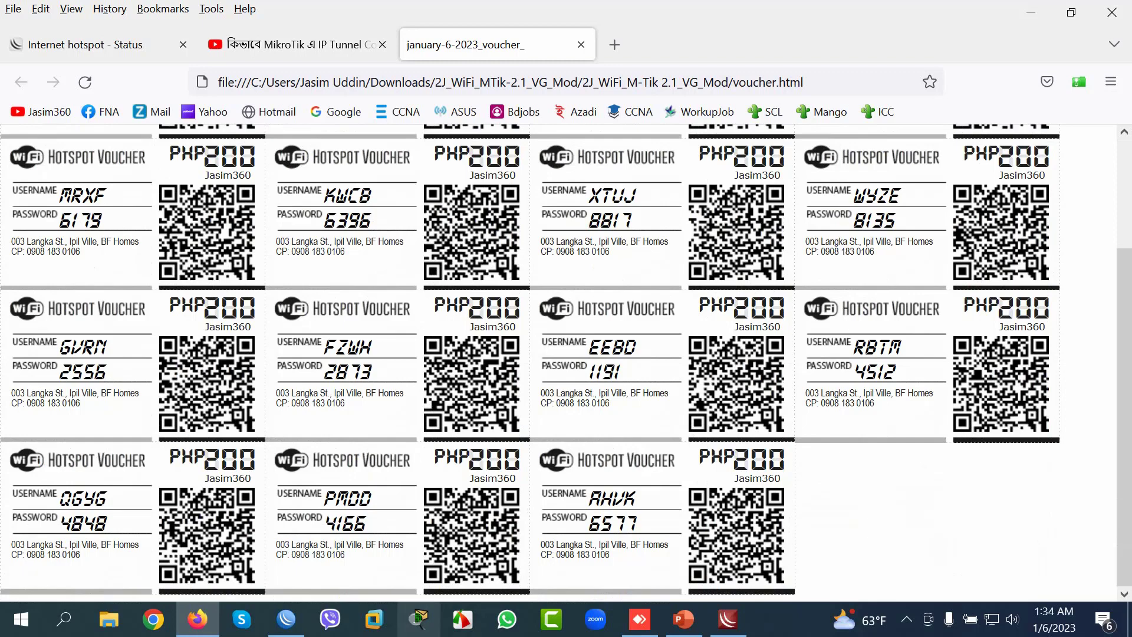
mouse_move(286, 620)
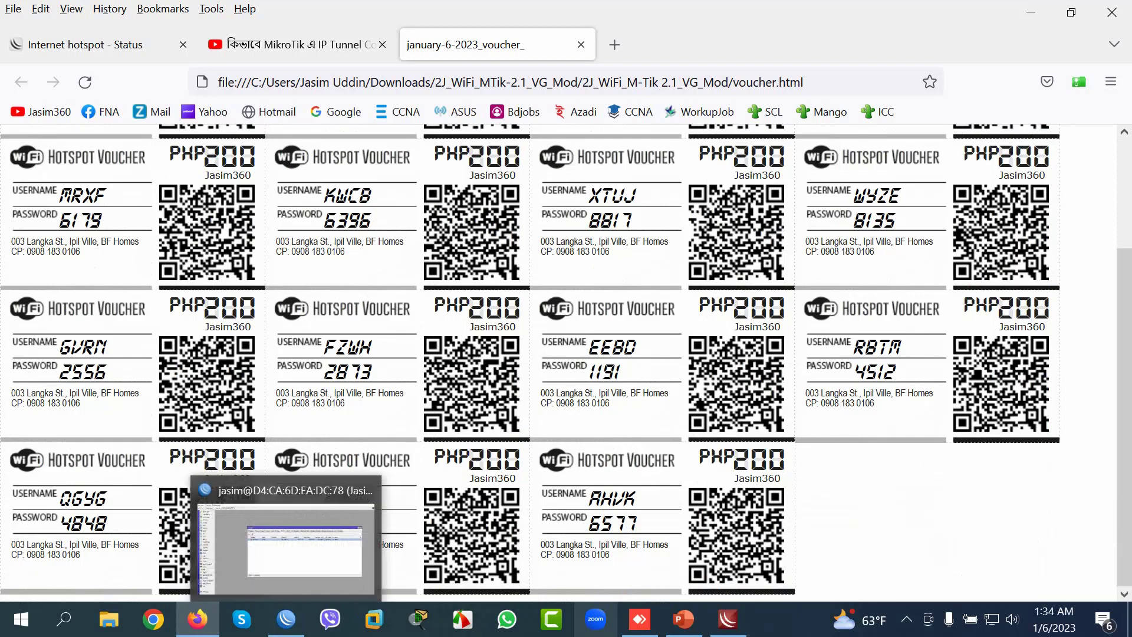
Step: Show all hotspot users in M-Tik VG, browsing down to the last voucher ahvk
left_click(728, 620)
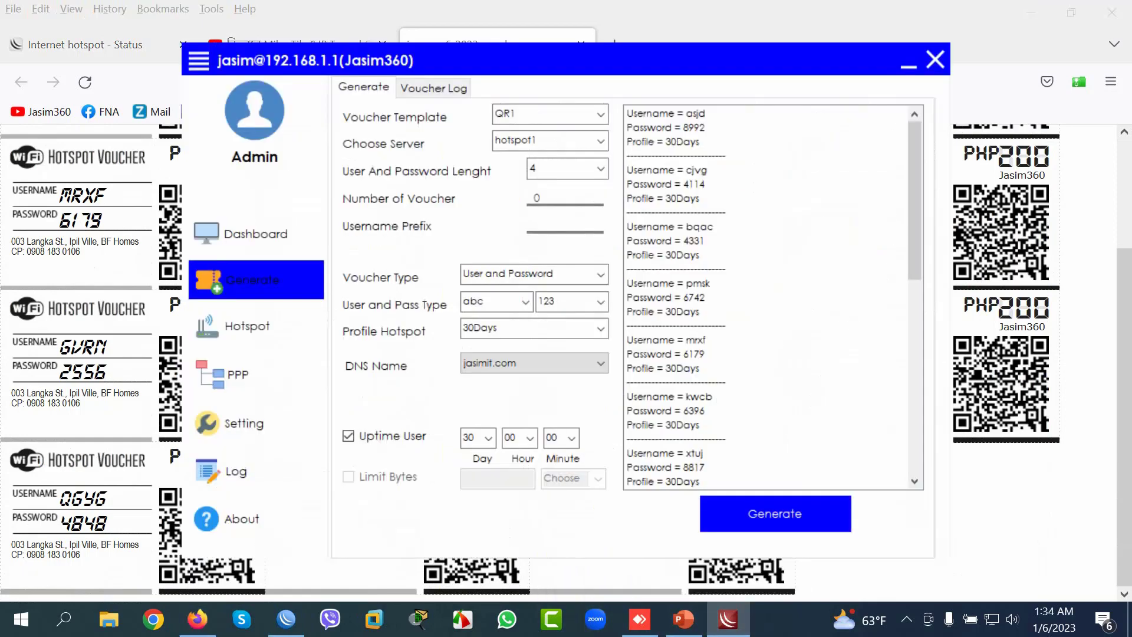
left_click(256, 325)
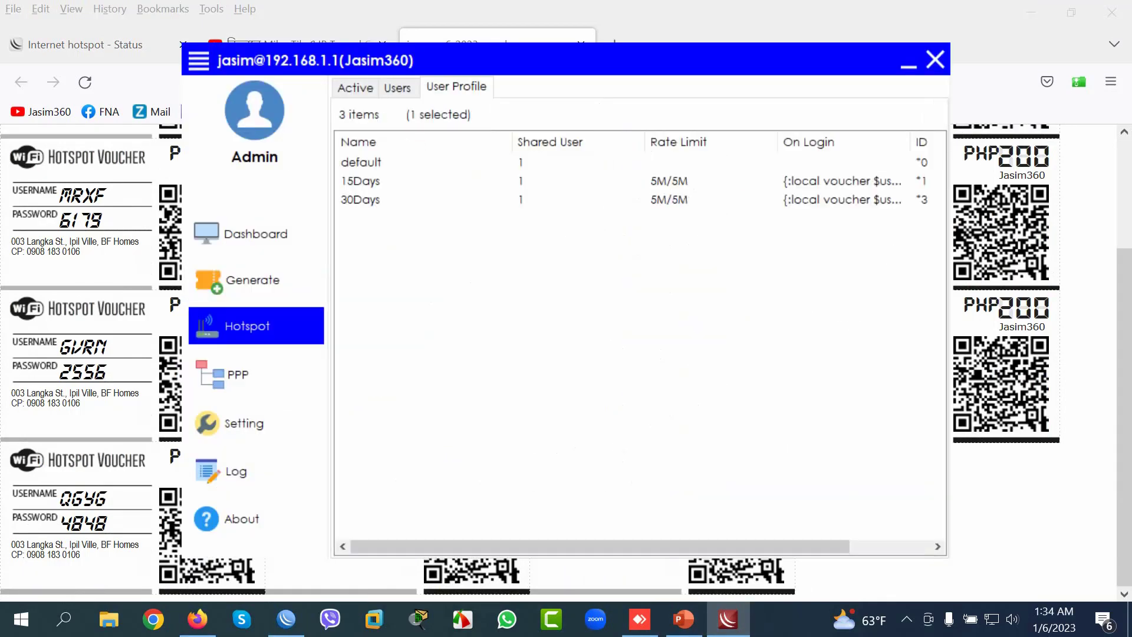
left_click(396, 87)
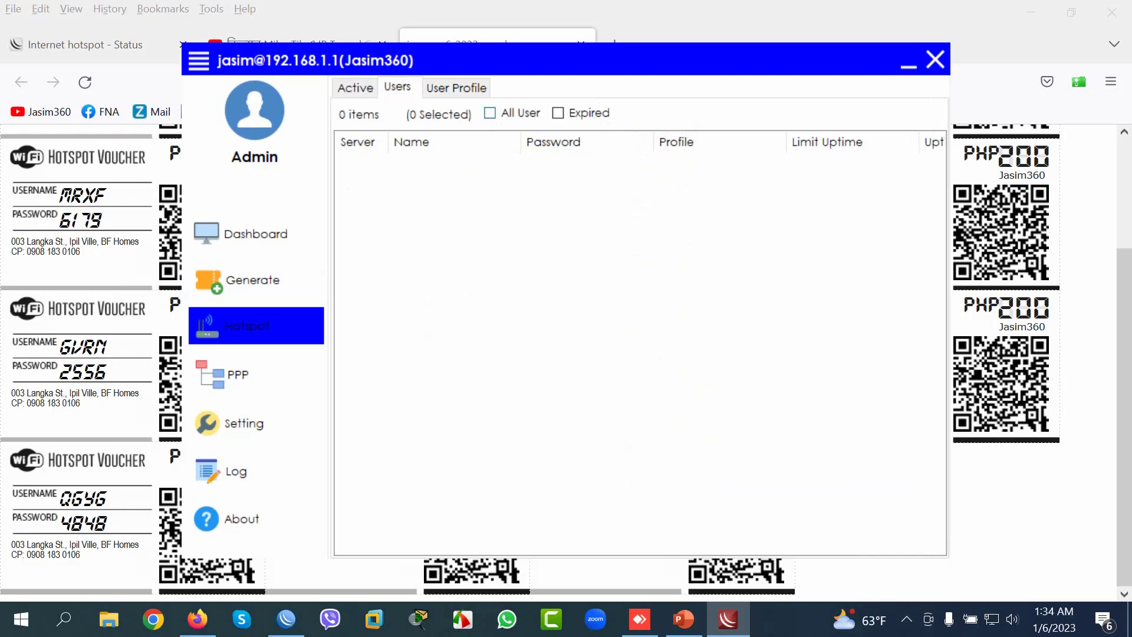
left_click(490, 112)
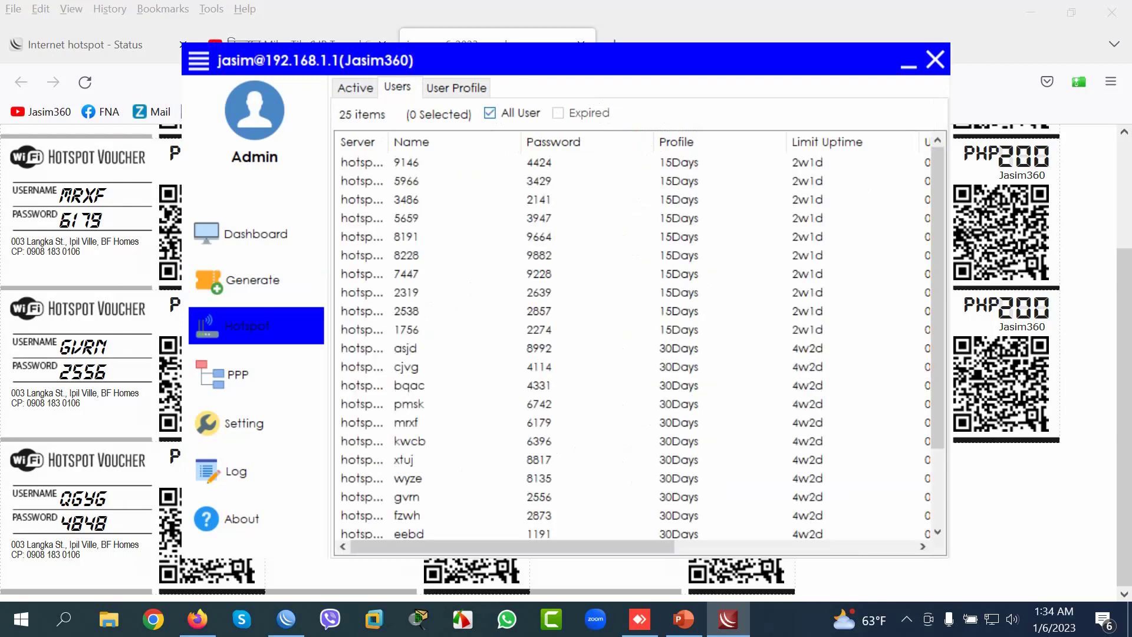
scroll(640, 342, "down", 2)
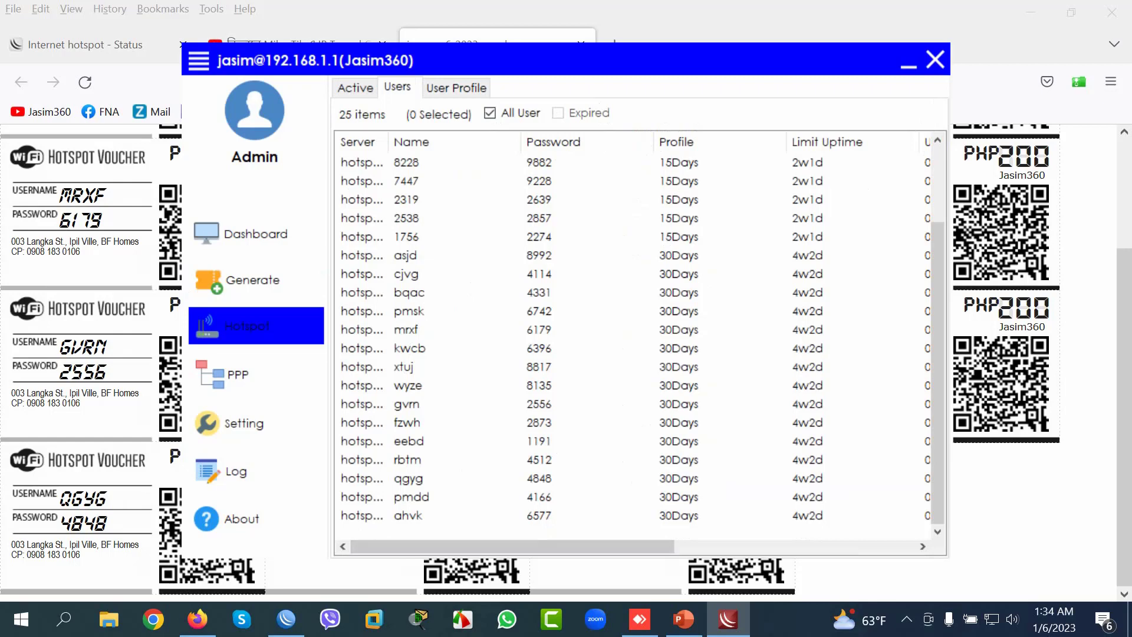
left_click(413, 515)
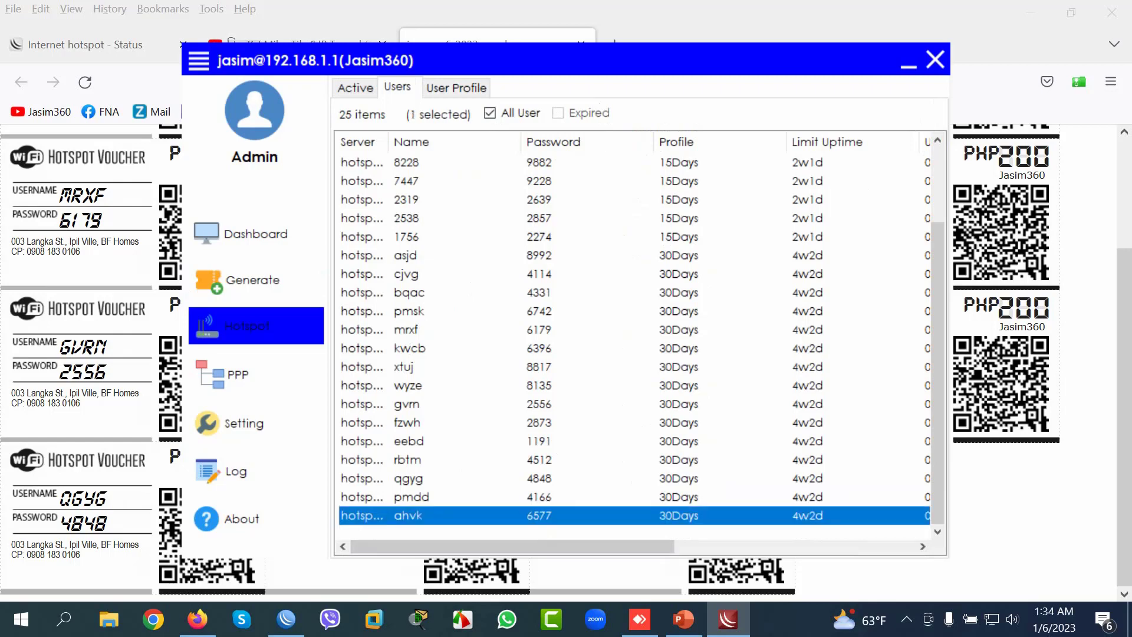
left_click(412, 496)
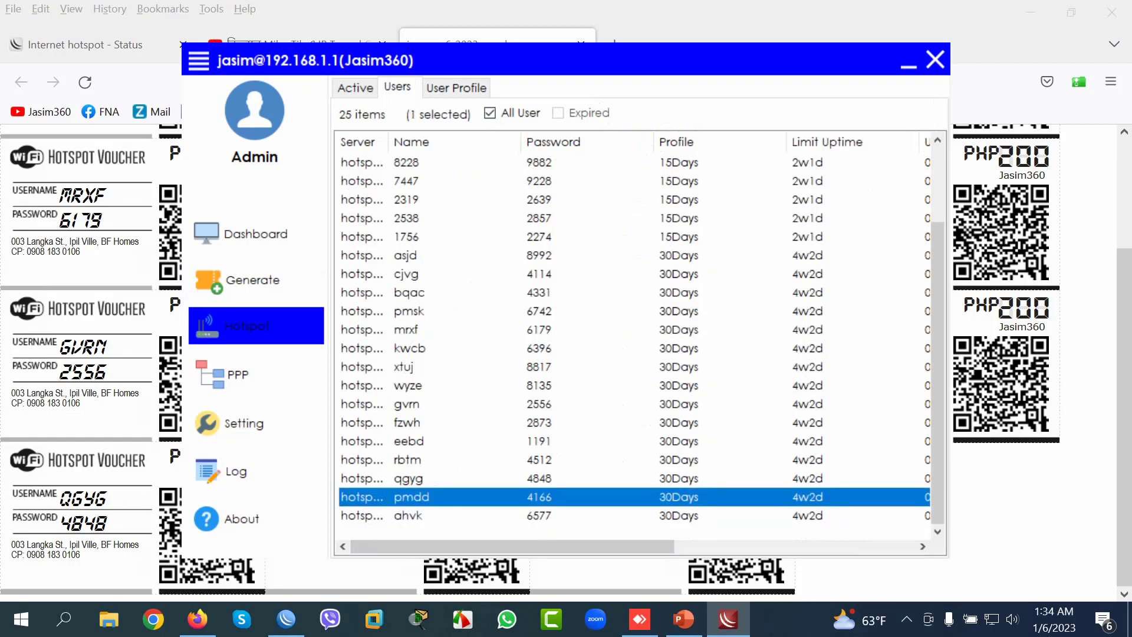
left_click(413, 516)
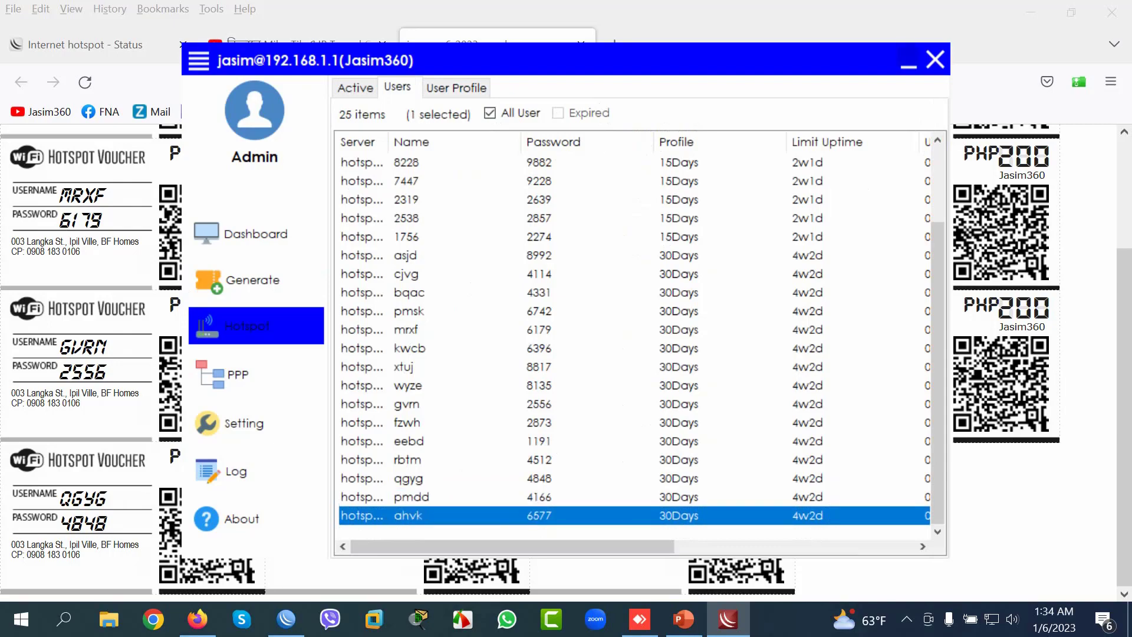
Step: Minimize M-Tik VG and return to WinBox's hotspot window
left_click(909, 62)
left_click(286, 619)
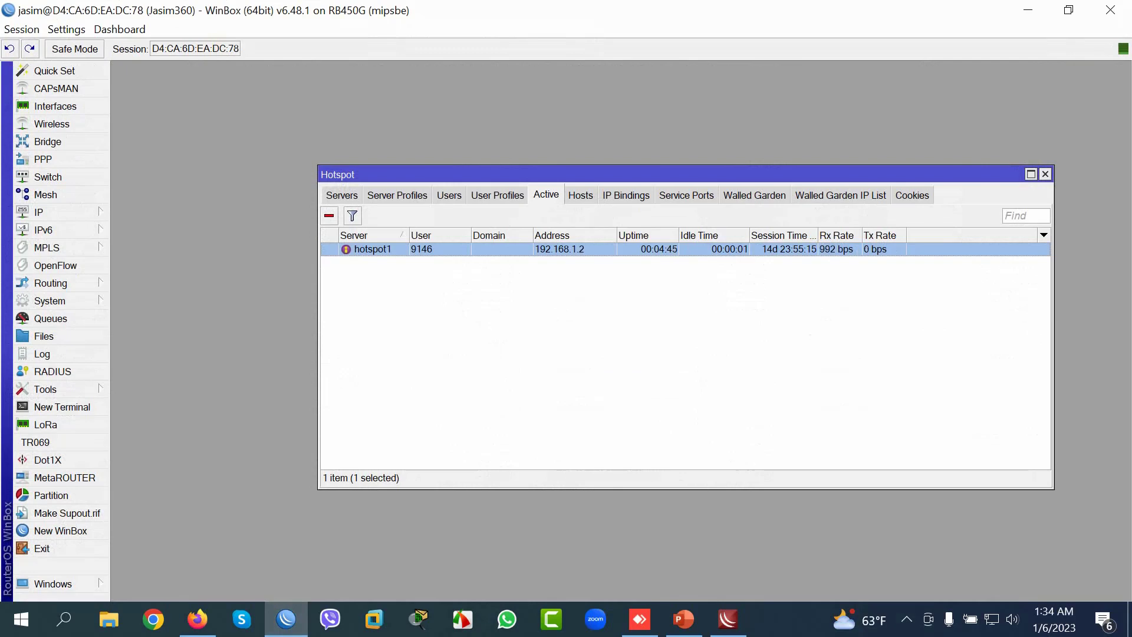
left_click(449, 195)
left_click(498, 195)
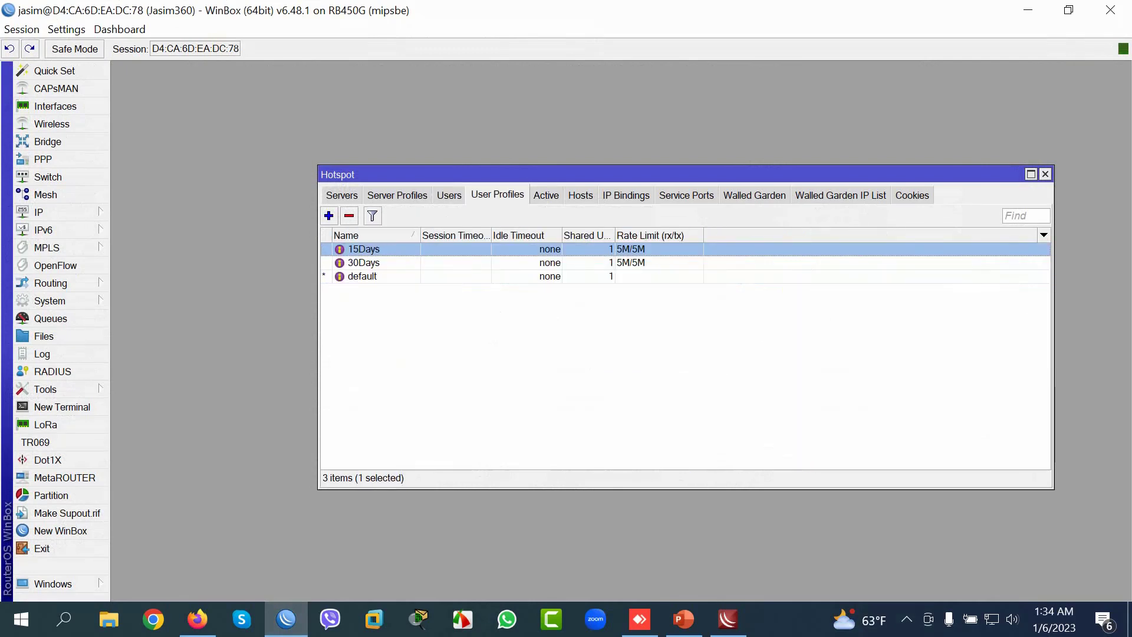
left_click(364, 263)
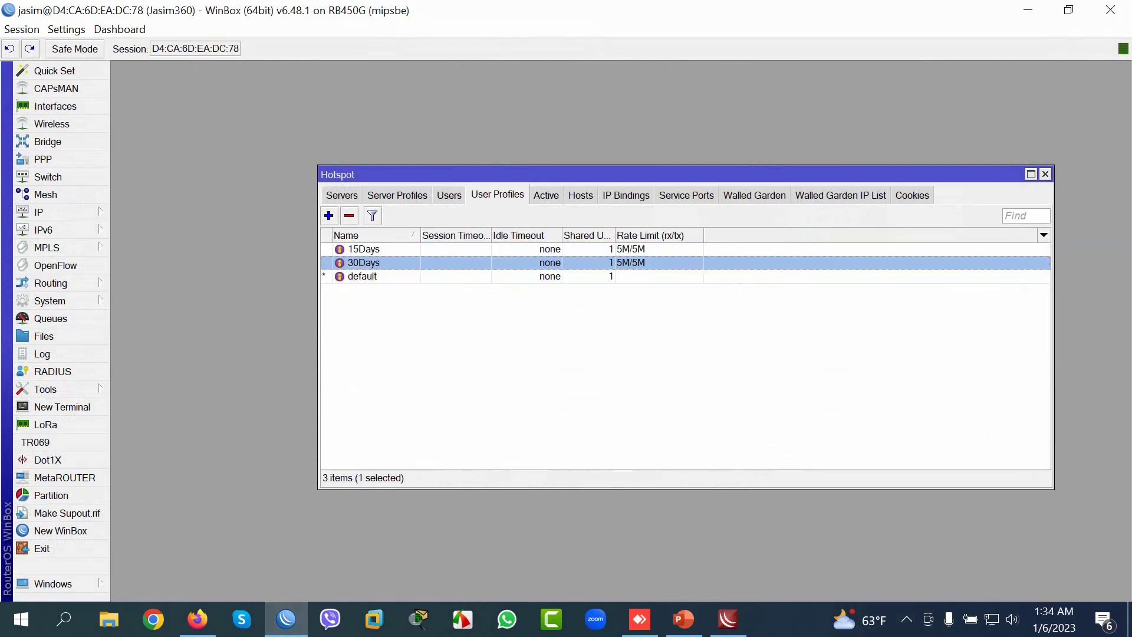
left_click(450, 195)
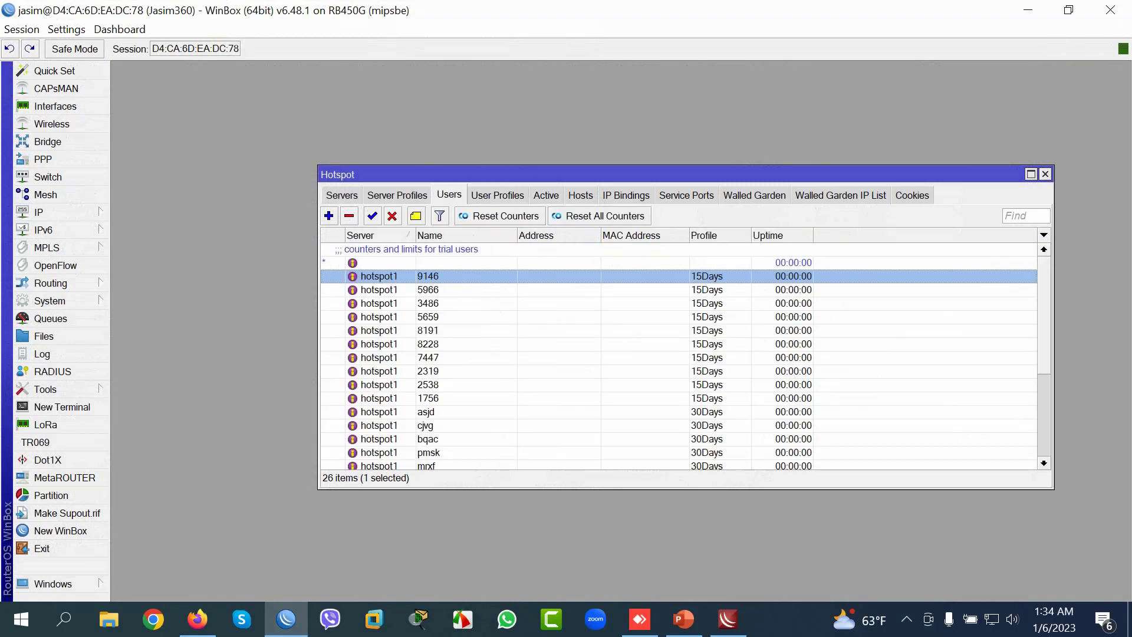
scroll(678, 353, "down", 4)
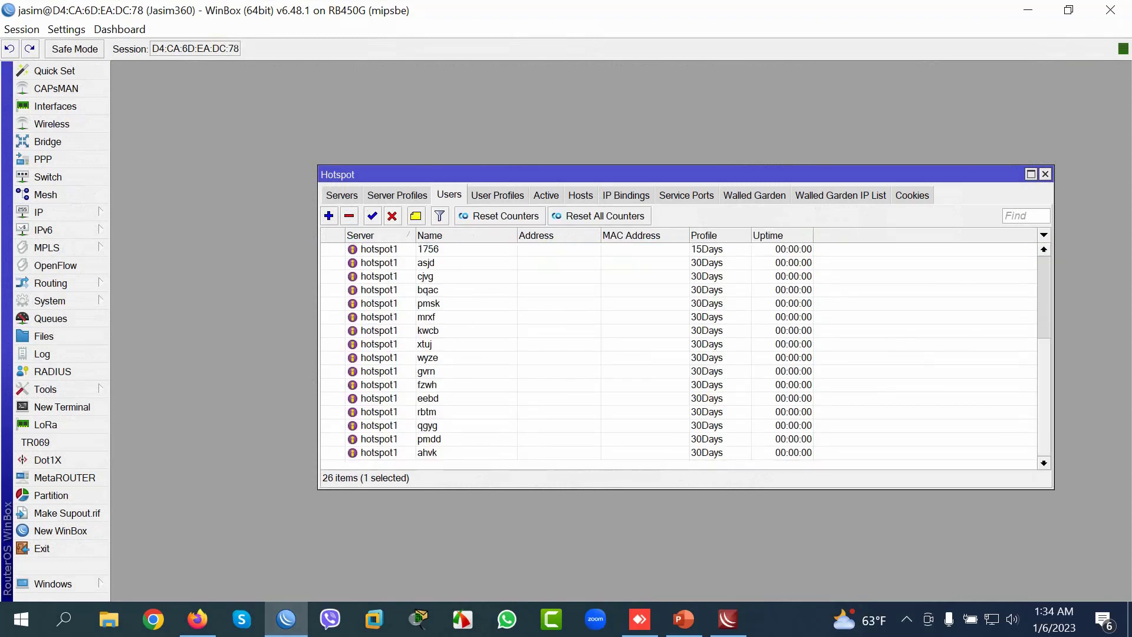
left_click(427, 452)
left_click(427, 425)
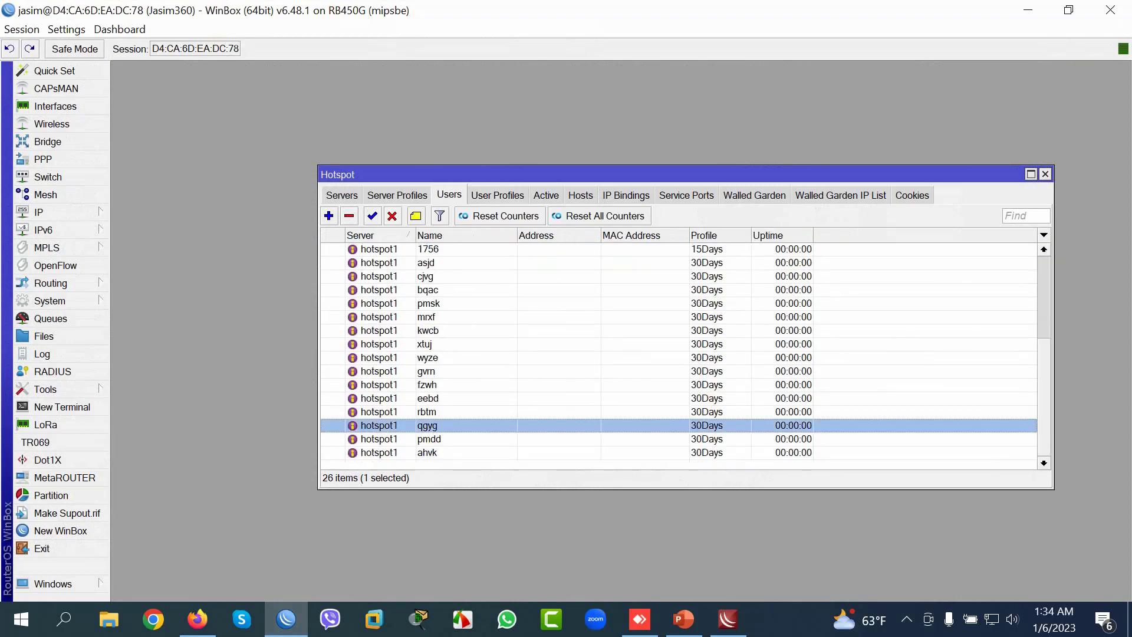
left_click(427, 452)
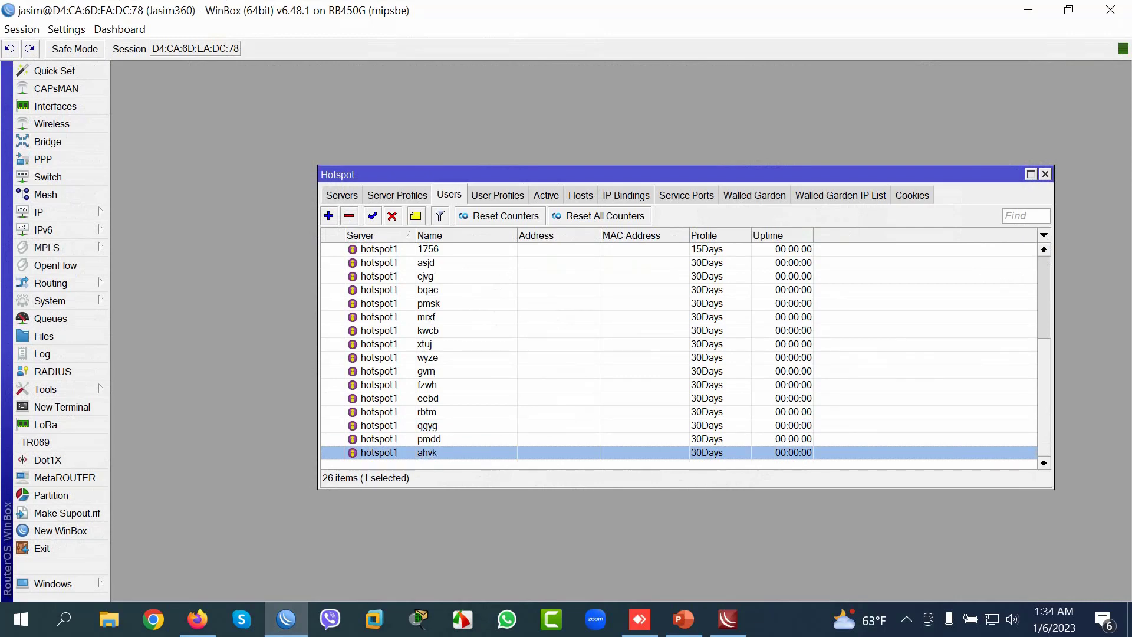
left_click(427, 439)
scroll(678, 354, "up", 3)
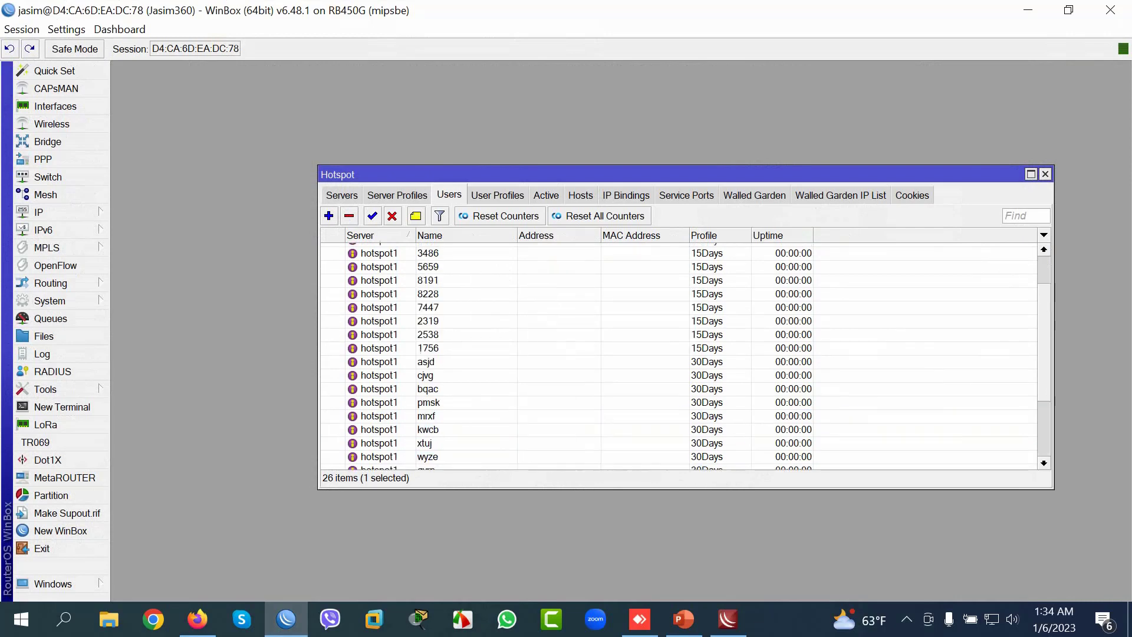
scroll(678, 354, "up", 1)
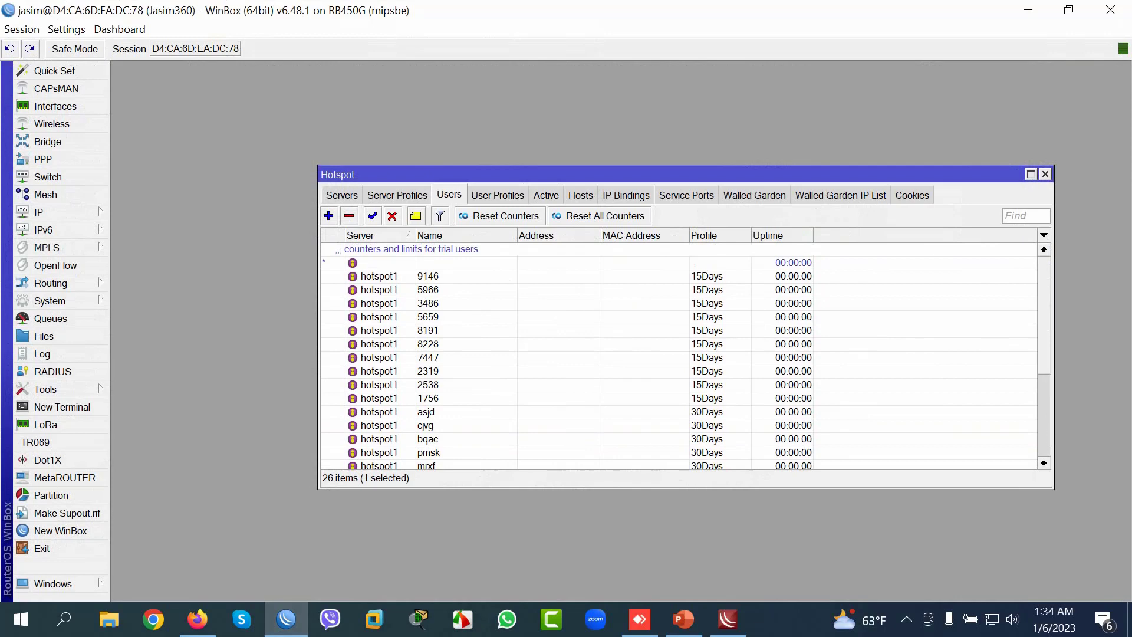
scroll(678, 354, "down", 4)
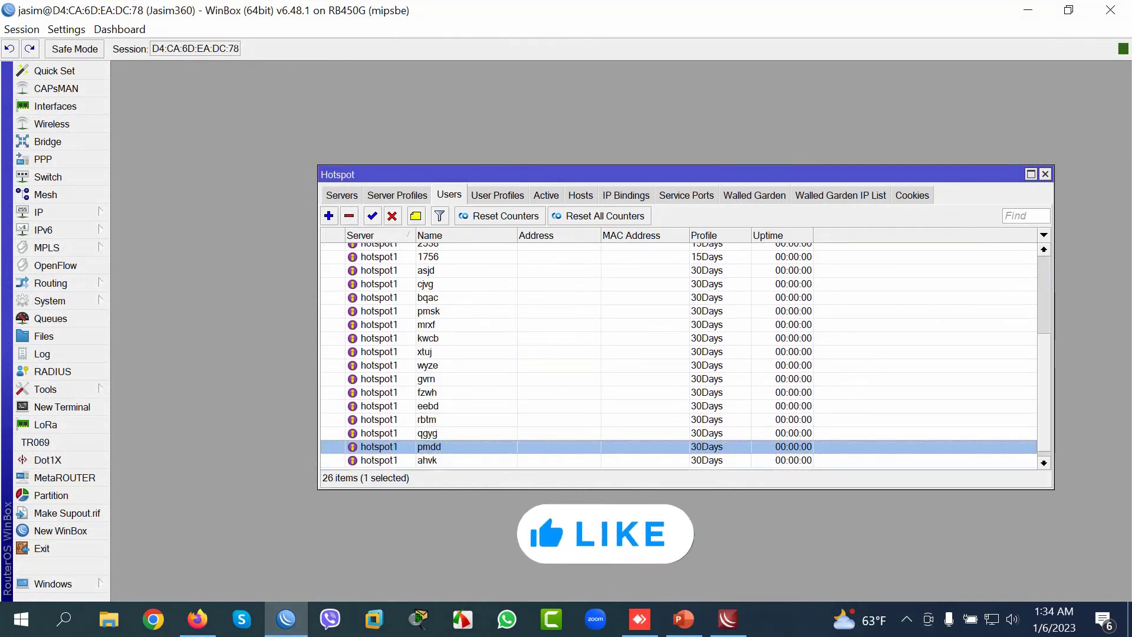
scroll(678, 354, "up", 5)
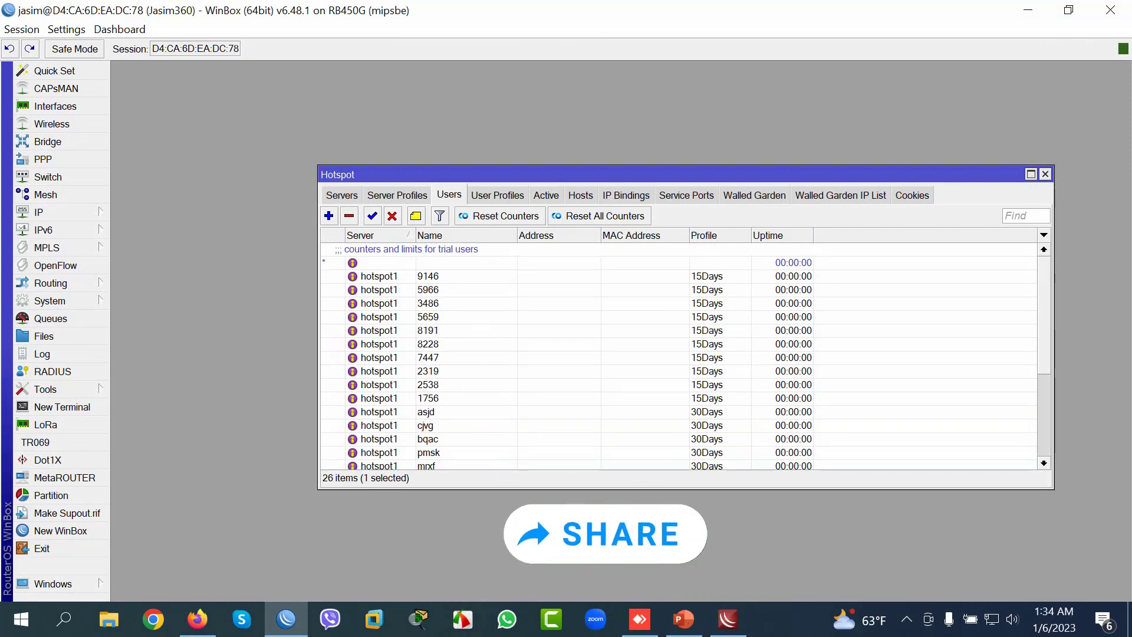
left_click(546, 195)
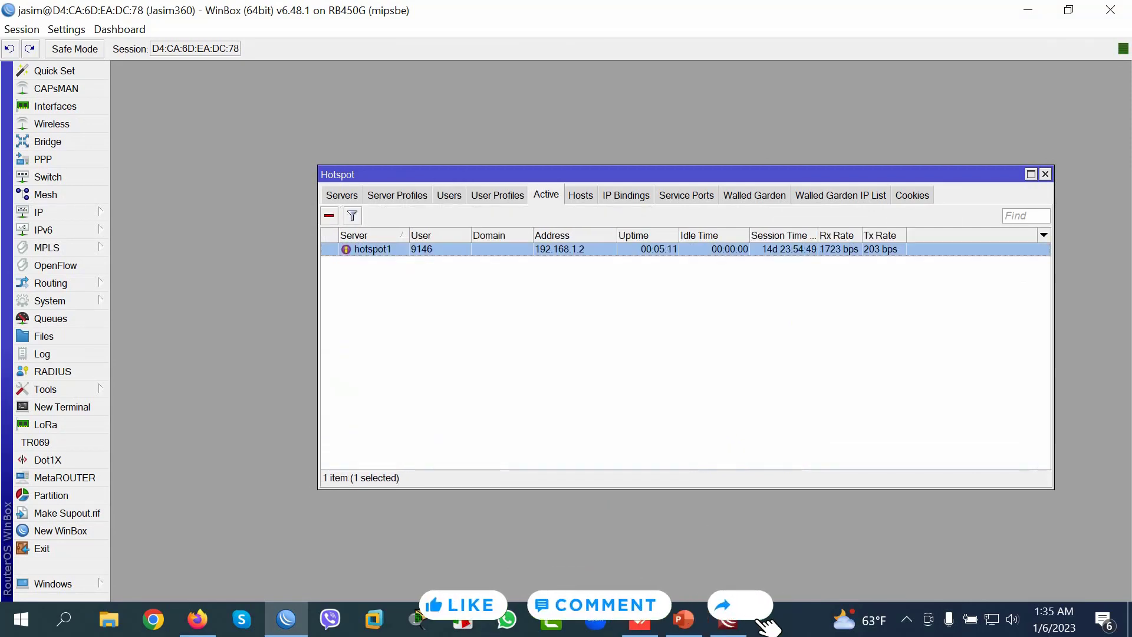
Step: Find user 9146, disconnect its active session and delete the user
left_click(497, 196)
left_click(450, 195)
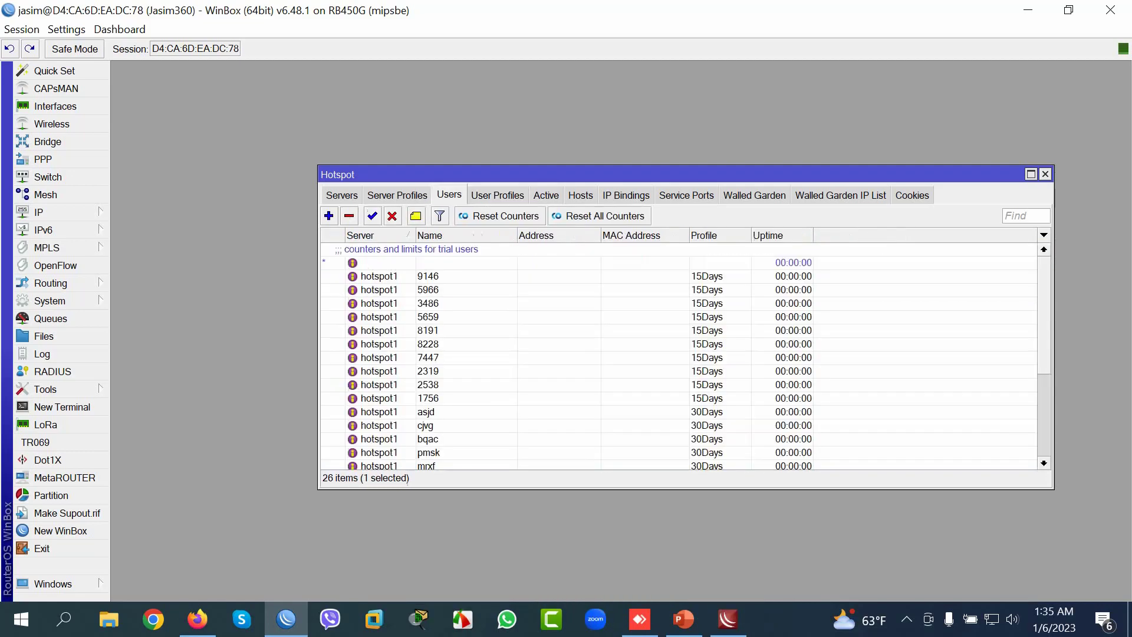
scroll(685, 354, "down", 4)
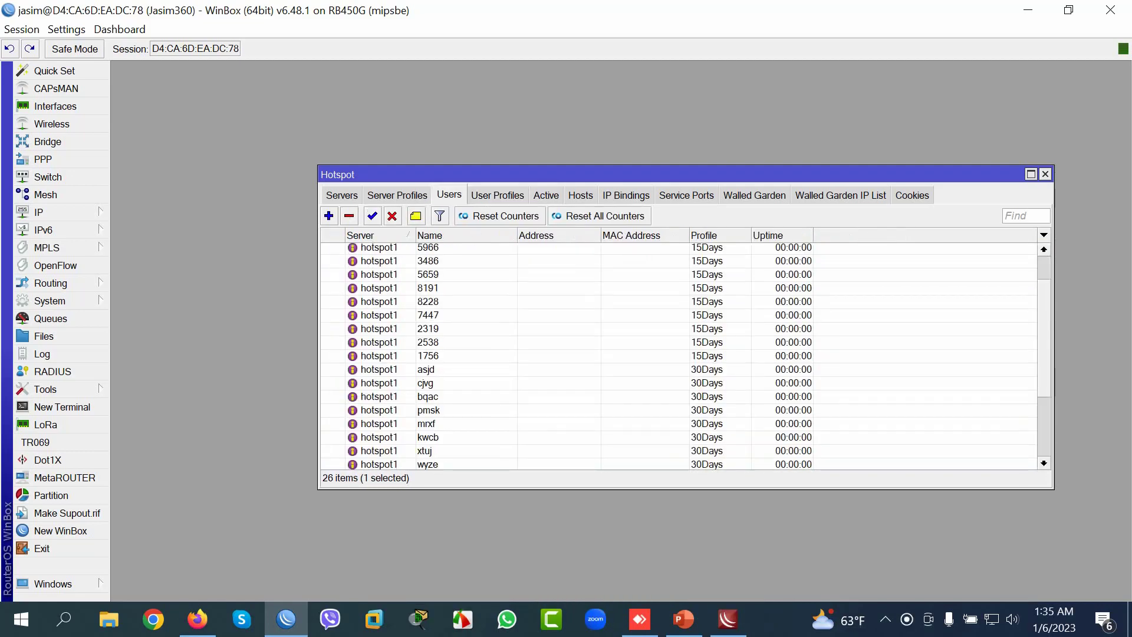
left_click(1026, 216)
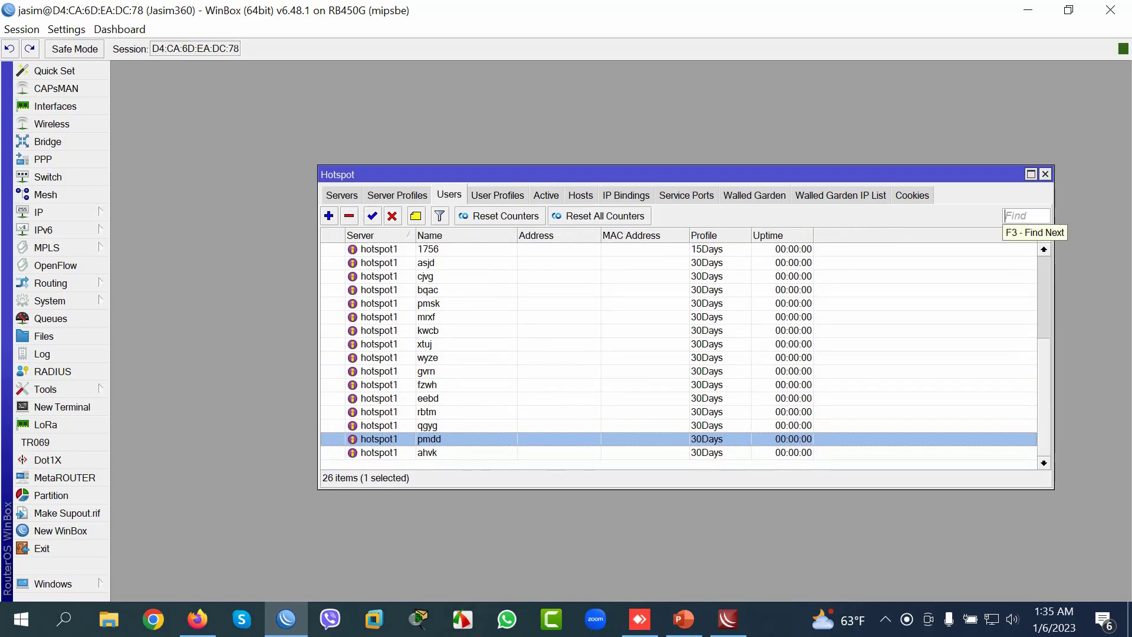
type("9146")
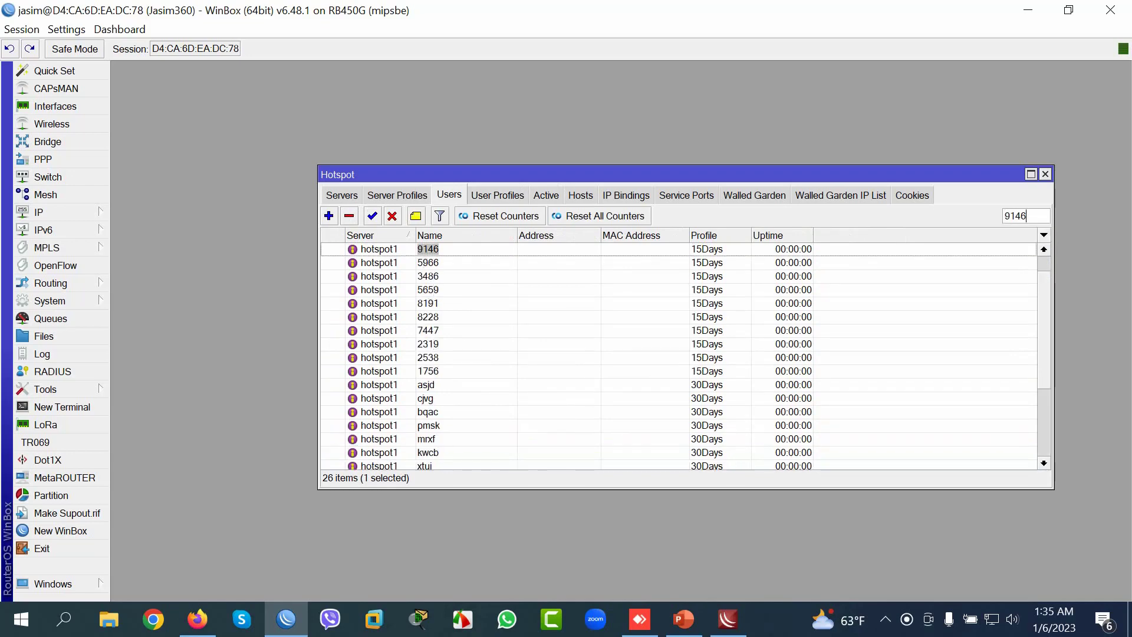
key("ctrl+Tab")
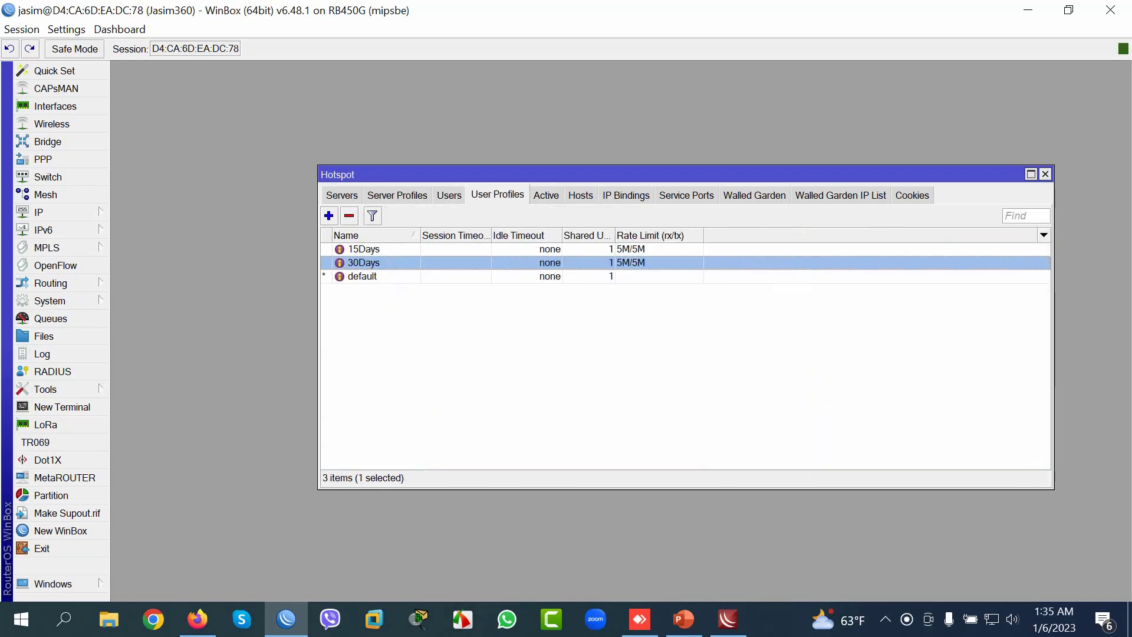
key("ctrl+Tab")
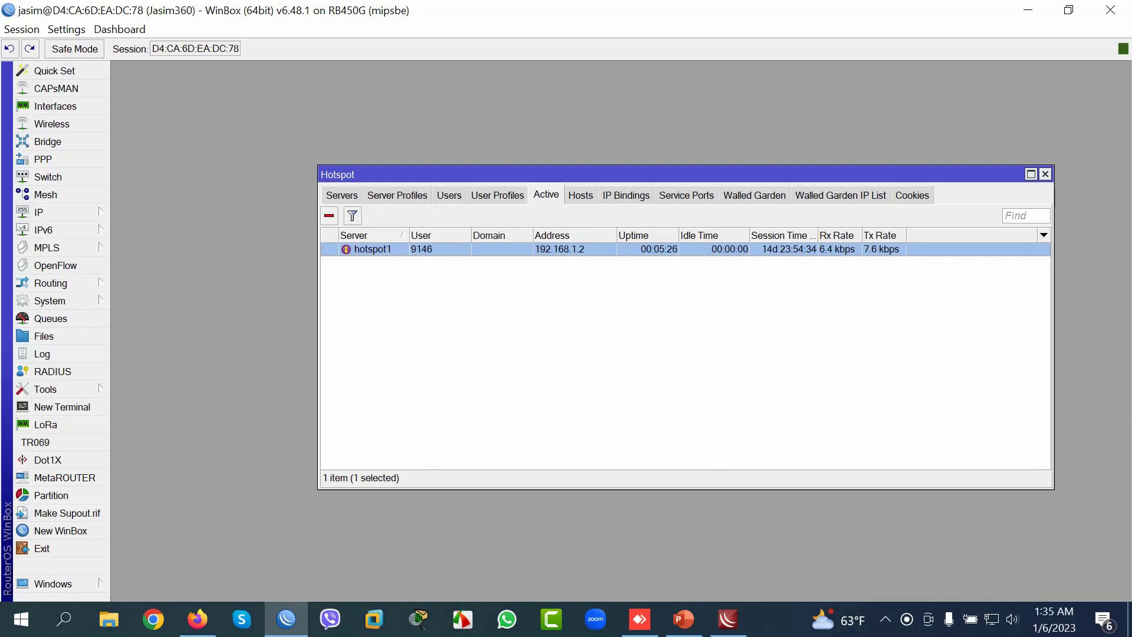
key("Delete")
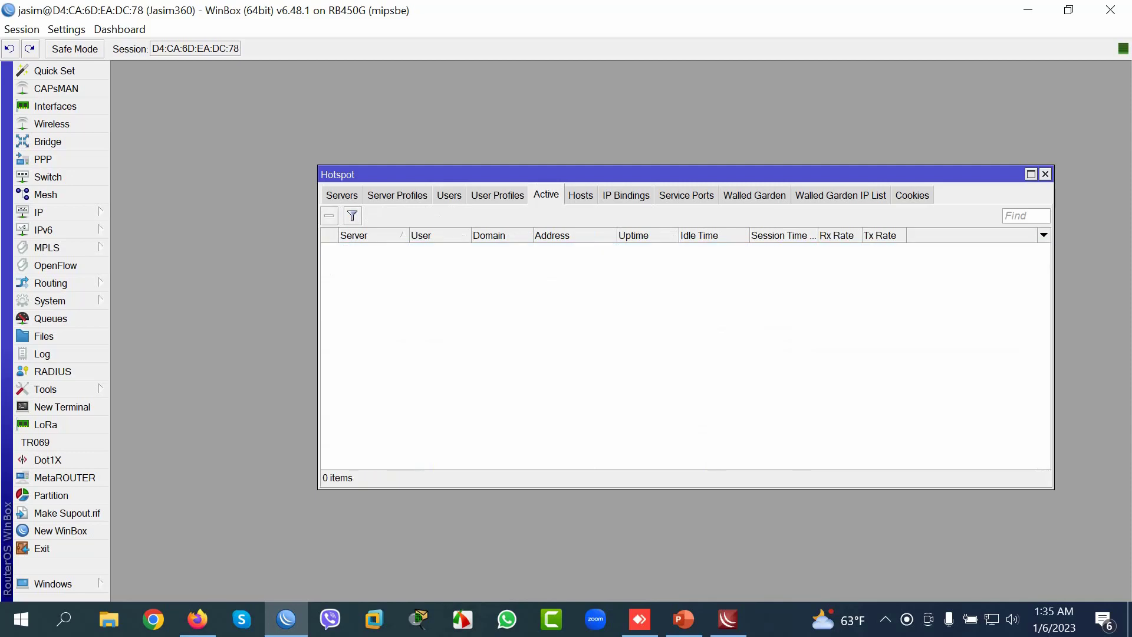
key("ctrl+shift+Tab")
key("ctrl+shift+Tab")
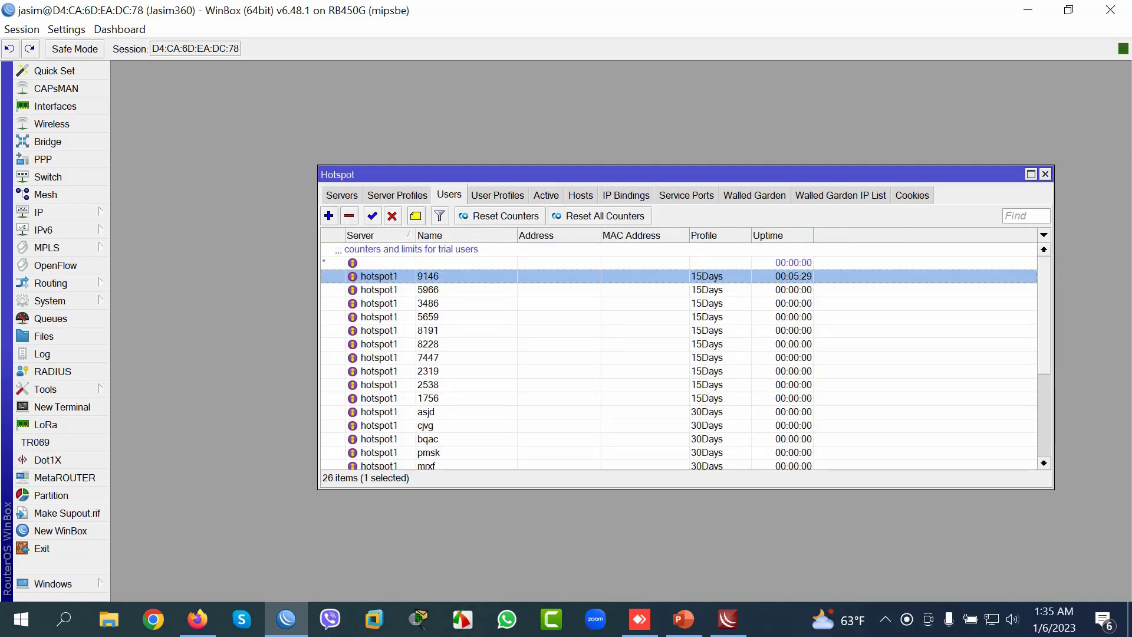
key("Delete")
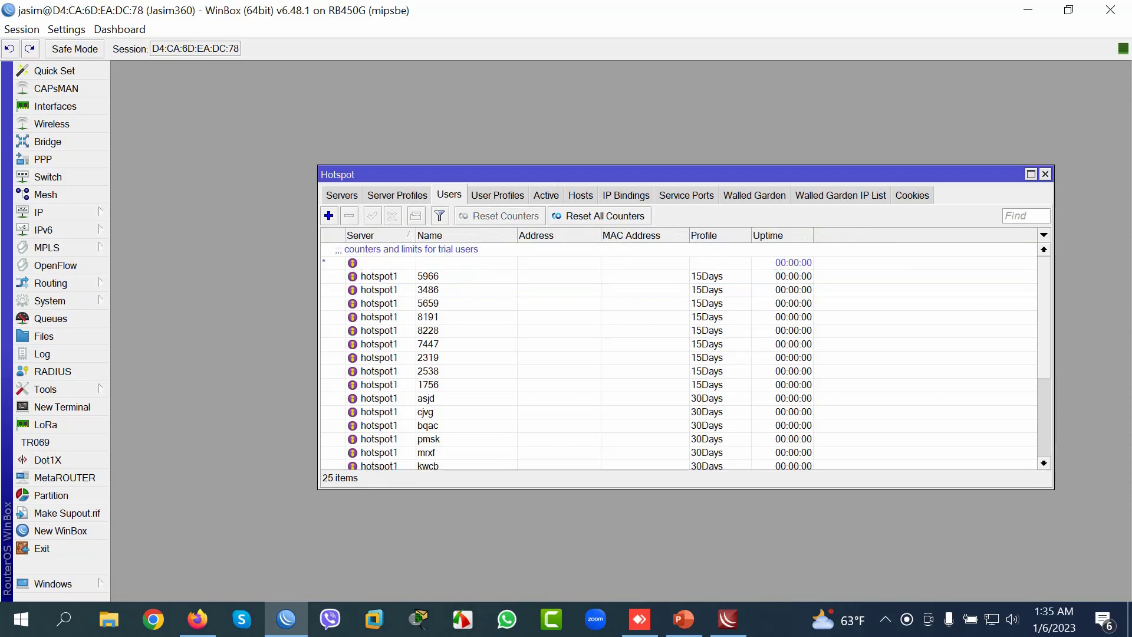
Step: Open user ahvk's details and highlight its name, then bring Firefox forward
scroll(678, 353, "down", 4)
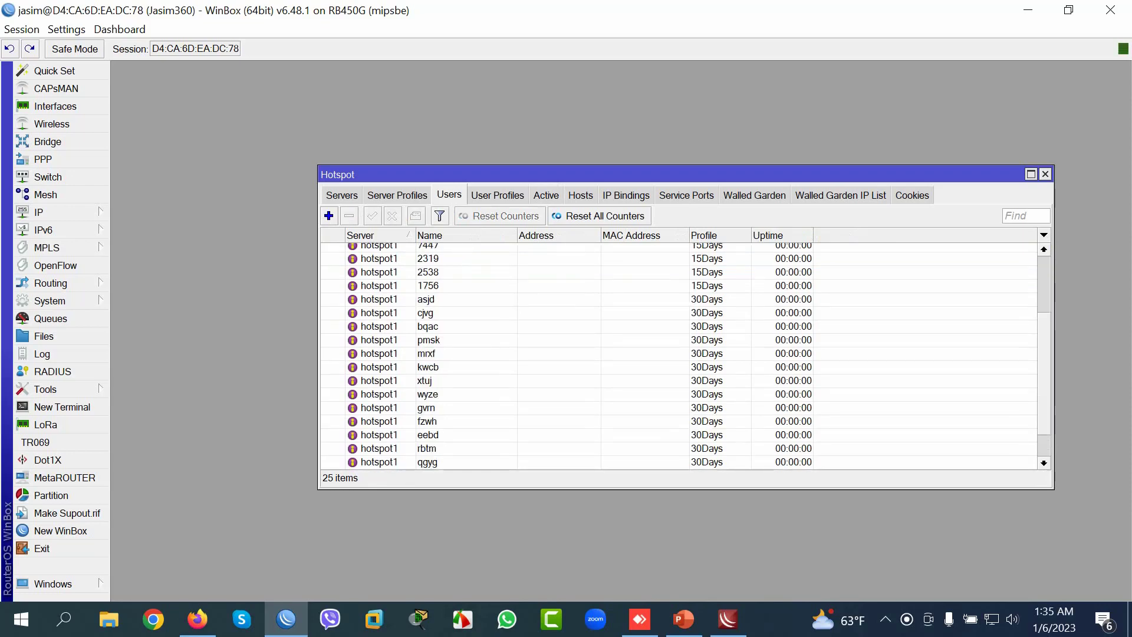
left_click(428, 452)
key("Return")
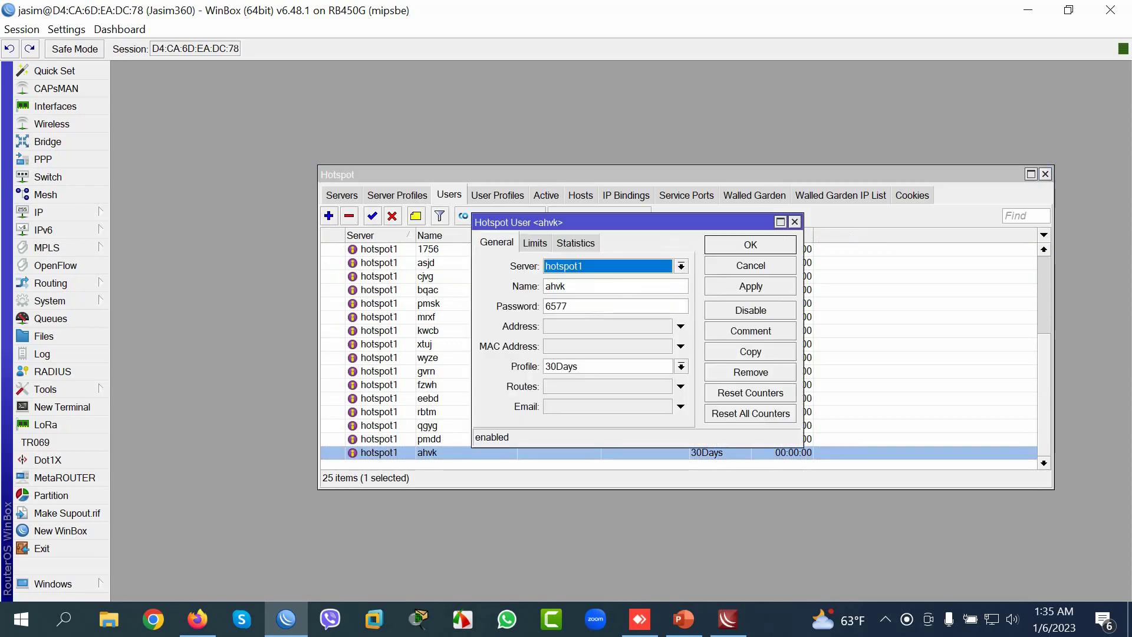
key("Tab")
key("End")
key("shift+Left")
key("shift+Left")
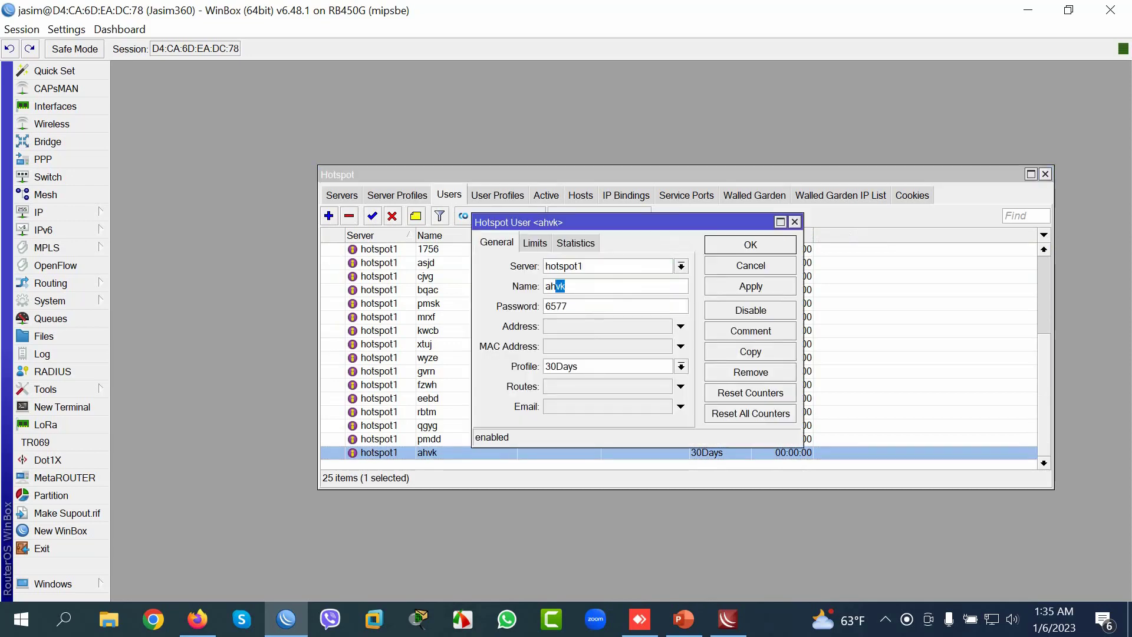
key("End")
left_click(198, 619)
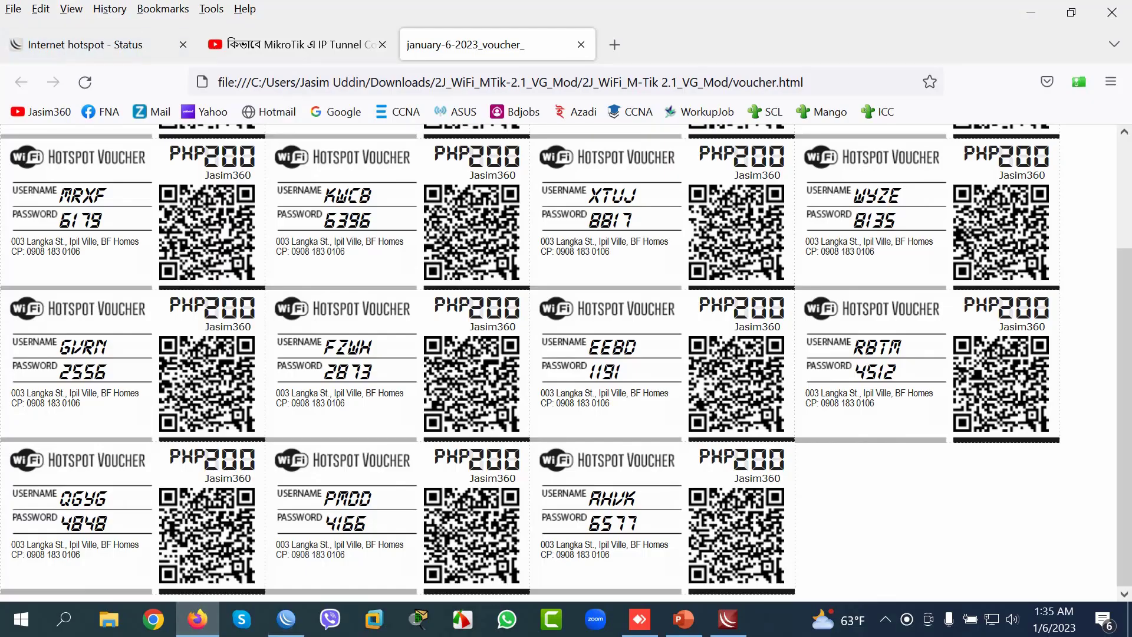
left_click(614, 45)
type("jasimit.com")
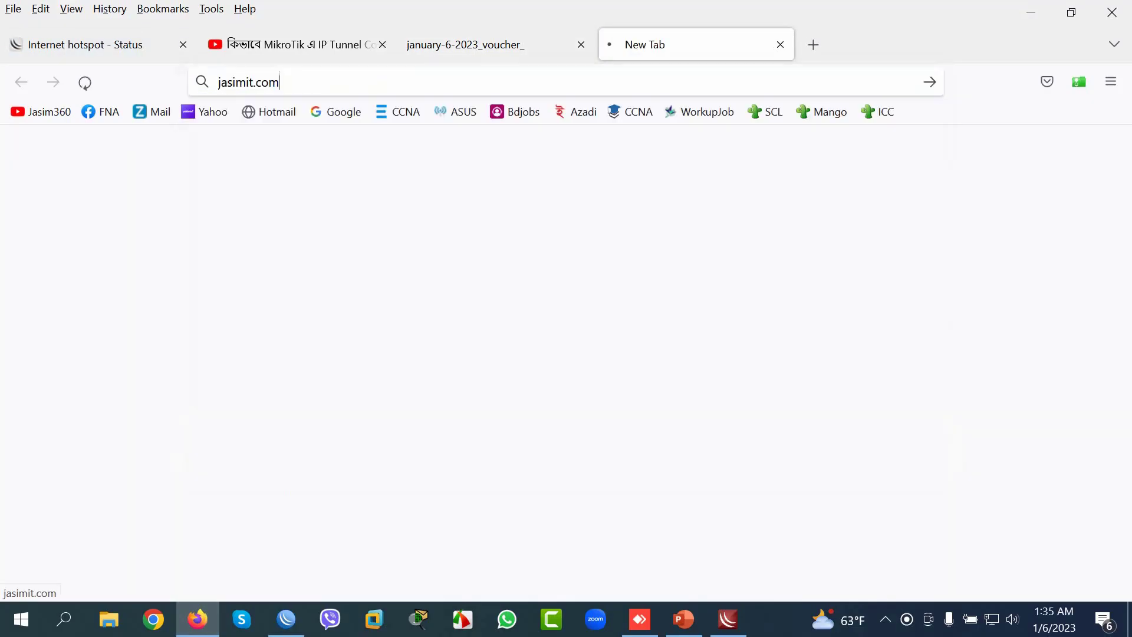
key("Return")
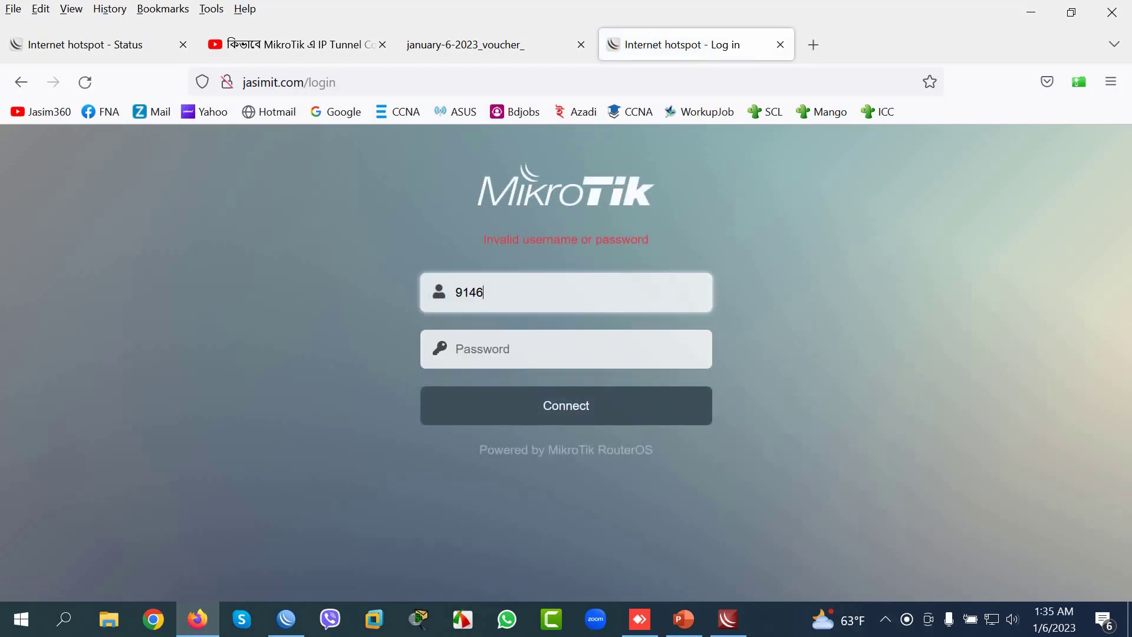
key("alt+Tab")
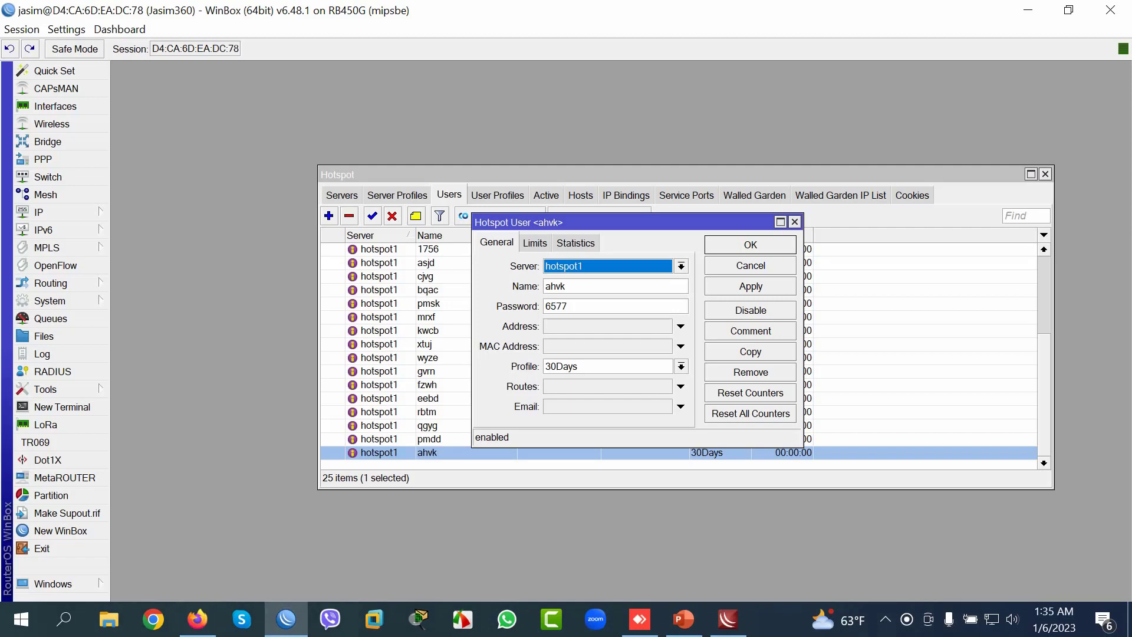
key("Tab")
key("ctrl+c")
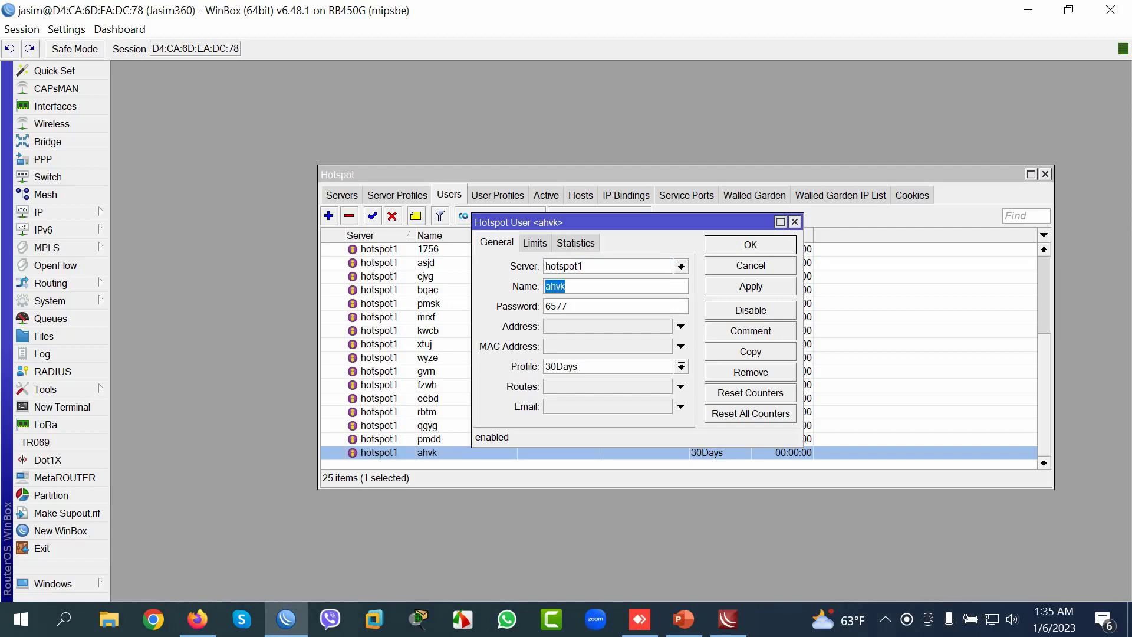
key("alt+Tab")
key("ctrl+a")
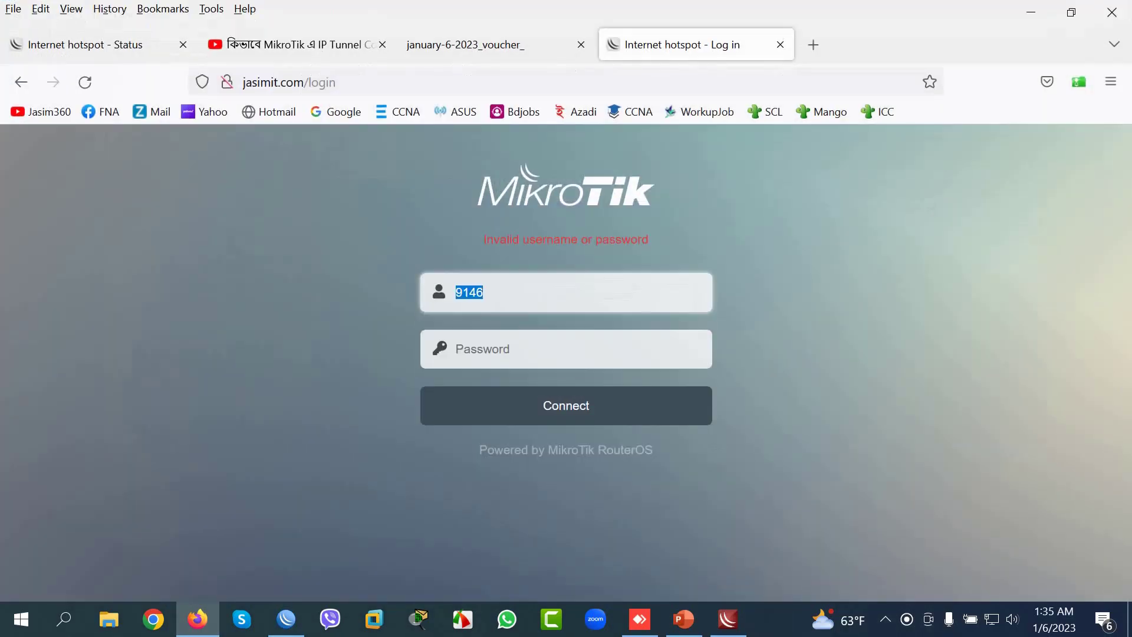
key("ctrl+v")
Step: Enter ahvk's voucher password, sign in without saving it, and return to WinBox
key("Tab")
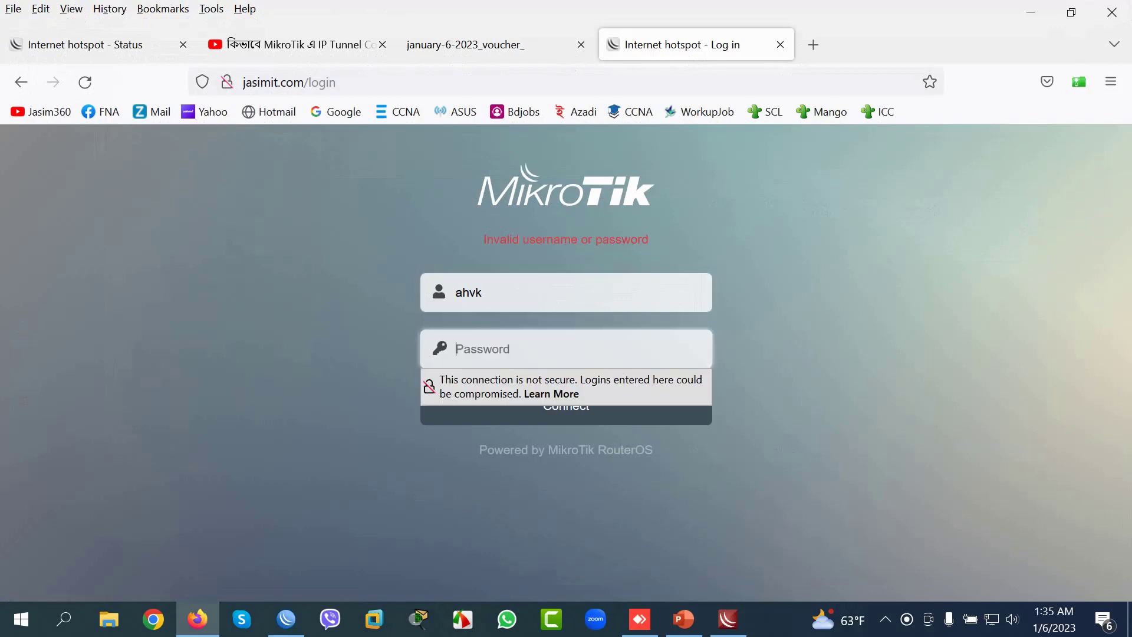
key("alt+Tab")
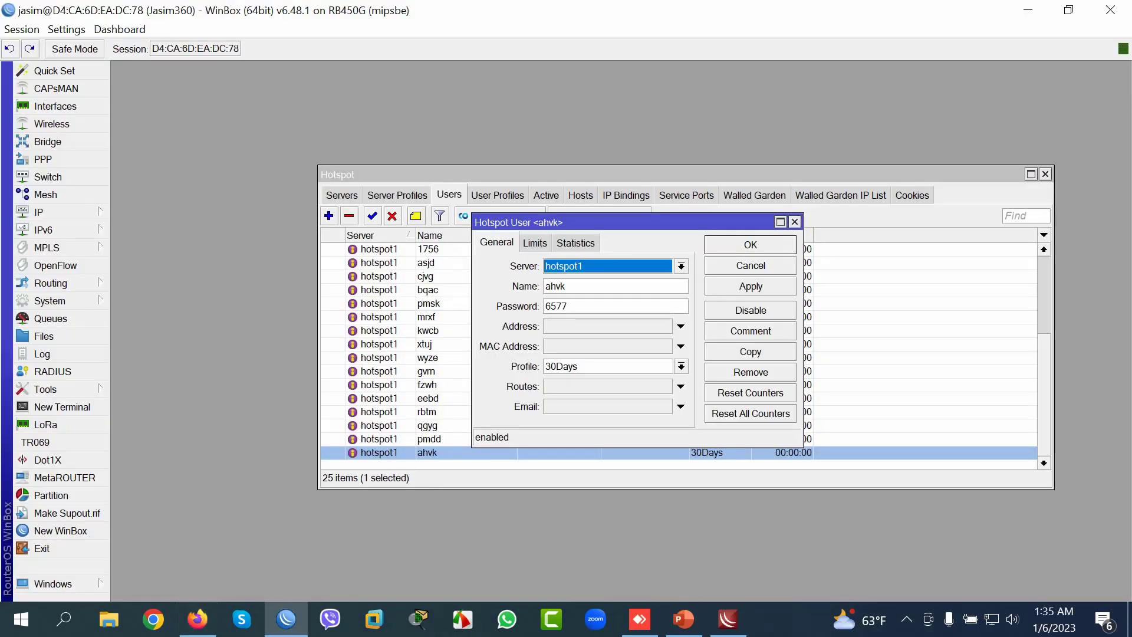
key("alt+Tab")
type("65")
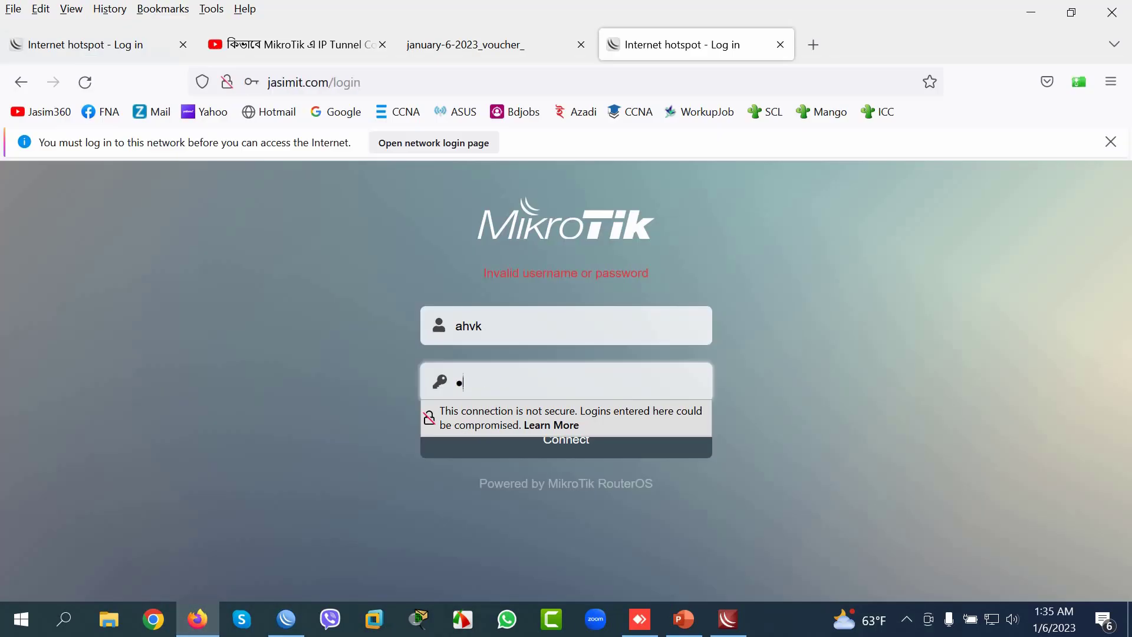
type("43")
key("Return")
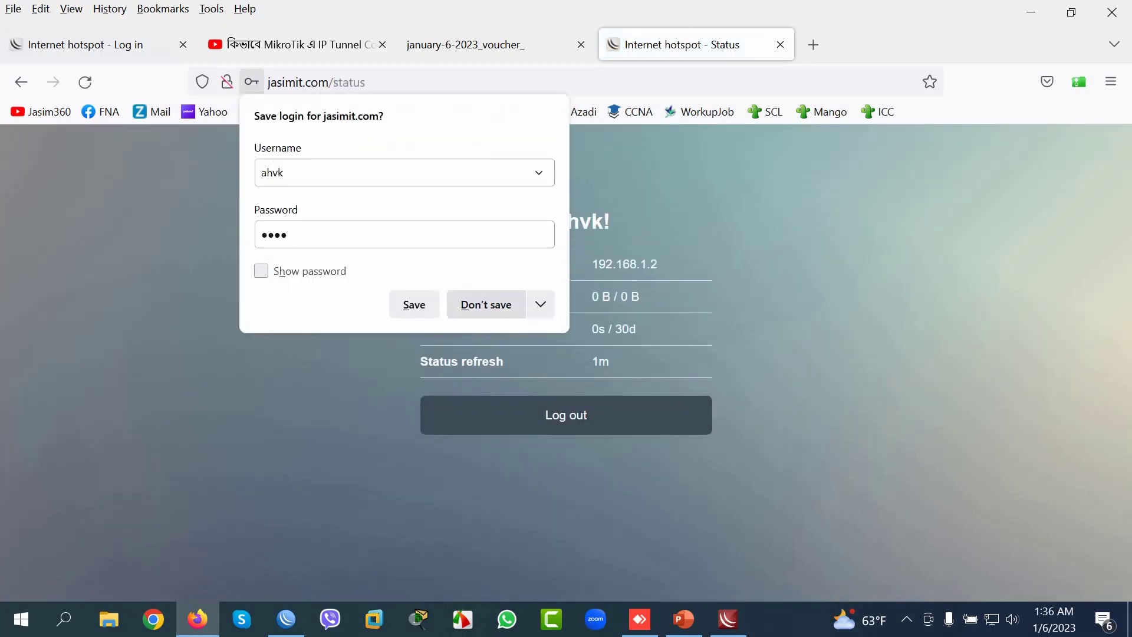
key("Escape")
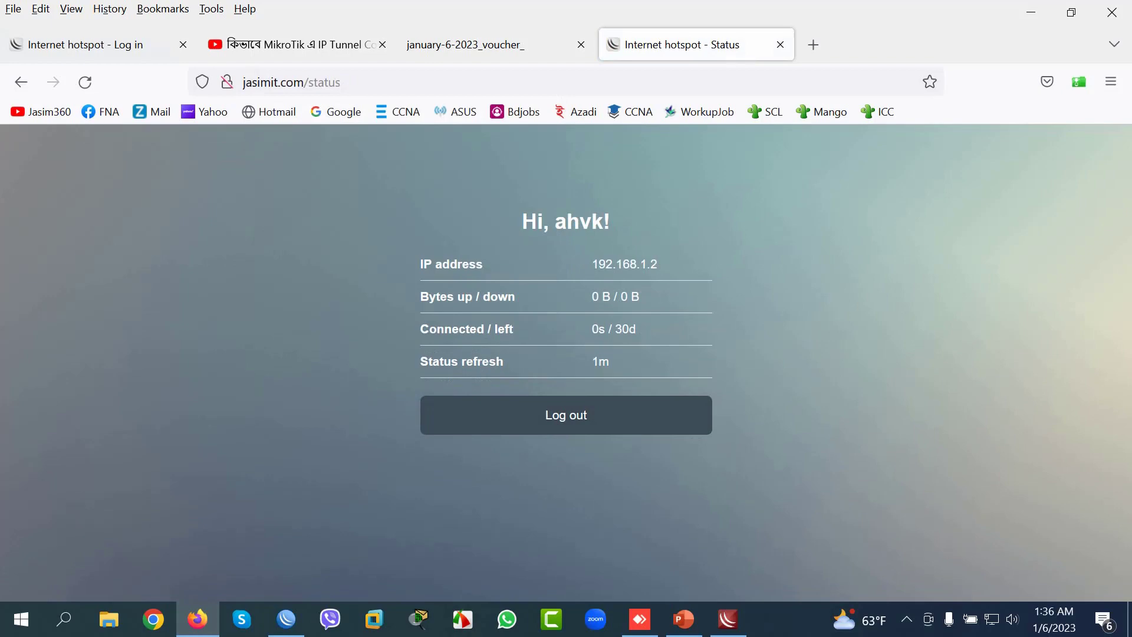
left_click(286, 620)
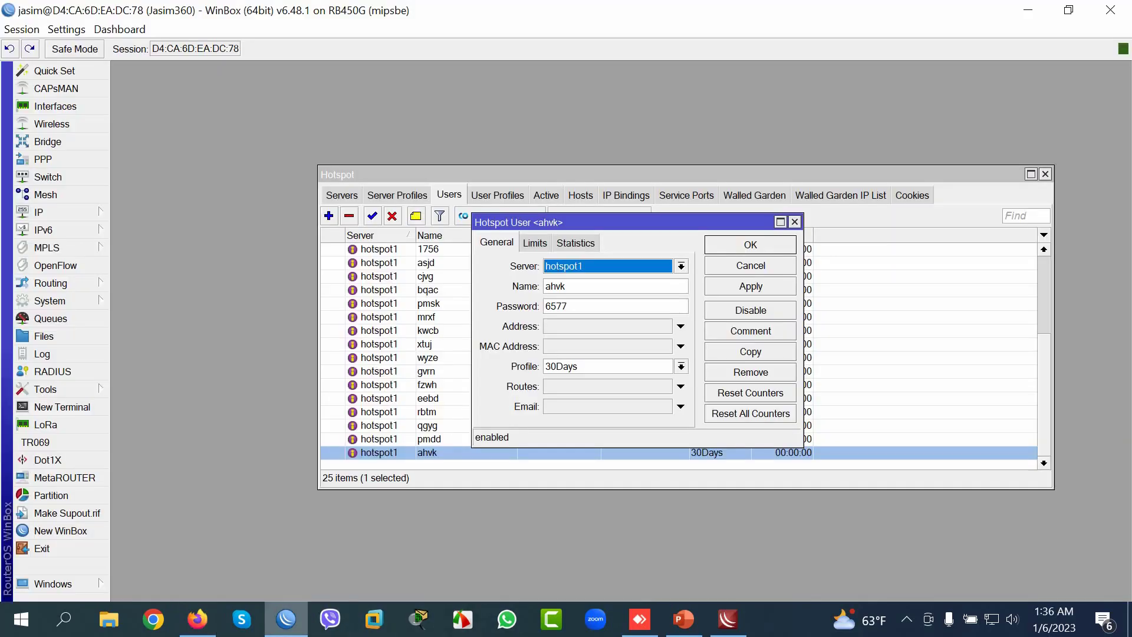
Step: Close ahvk's dialog and select its active session from 192.168.1.2 with about 29d 23:59 left
key("Escape")
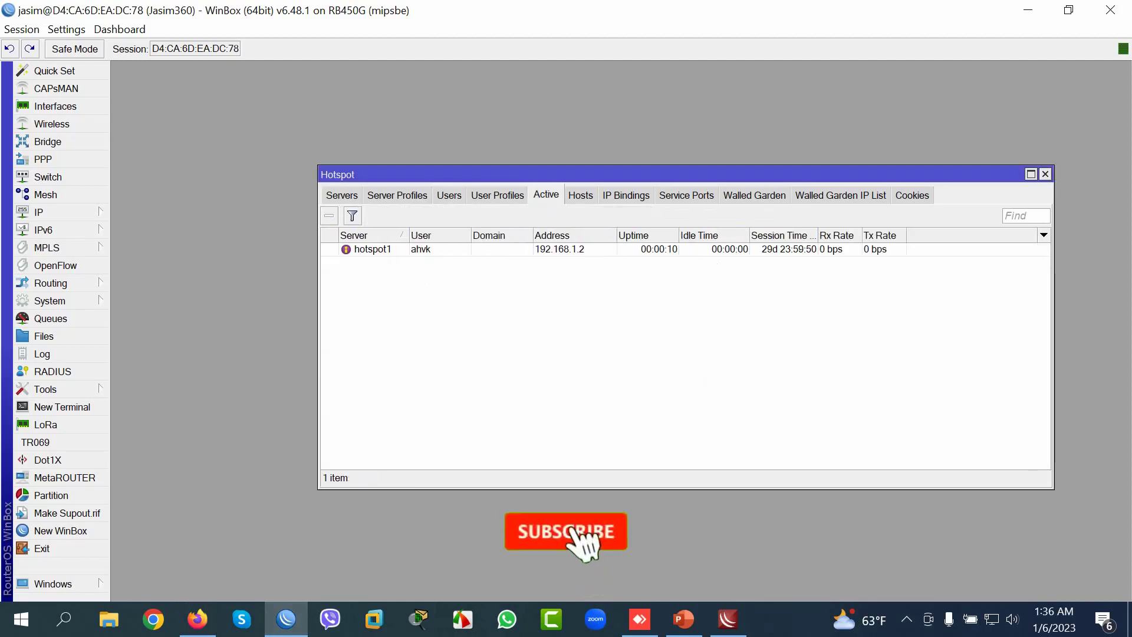
left_click(413, 248)
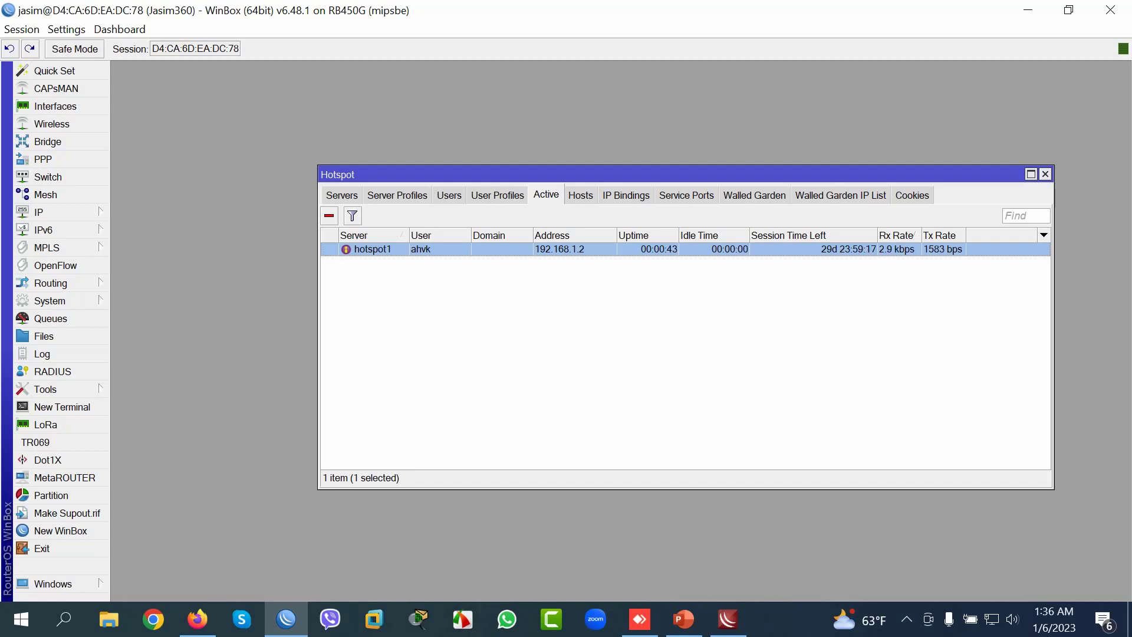
key("ctrl+shift+Tab")
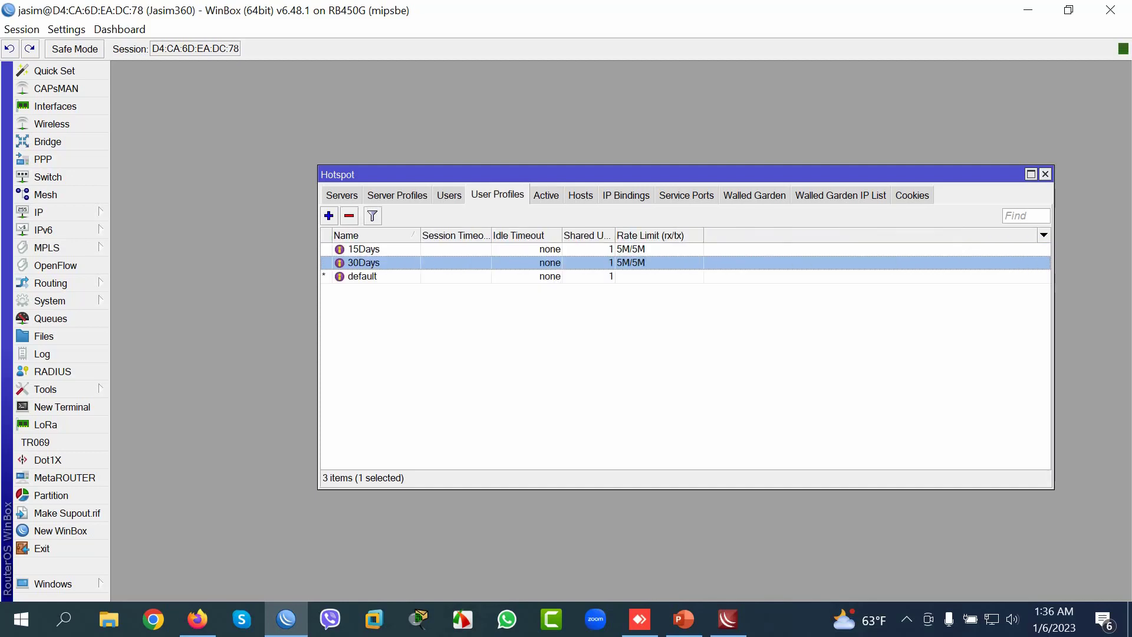
key("ctrl+Tab")
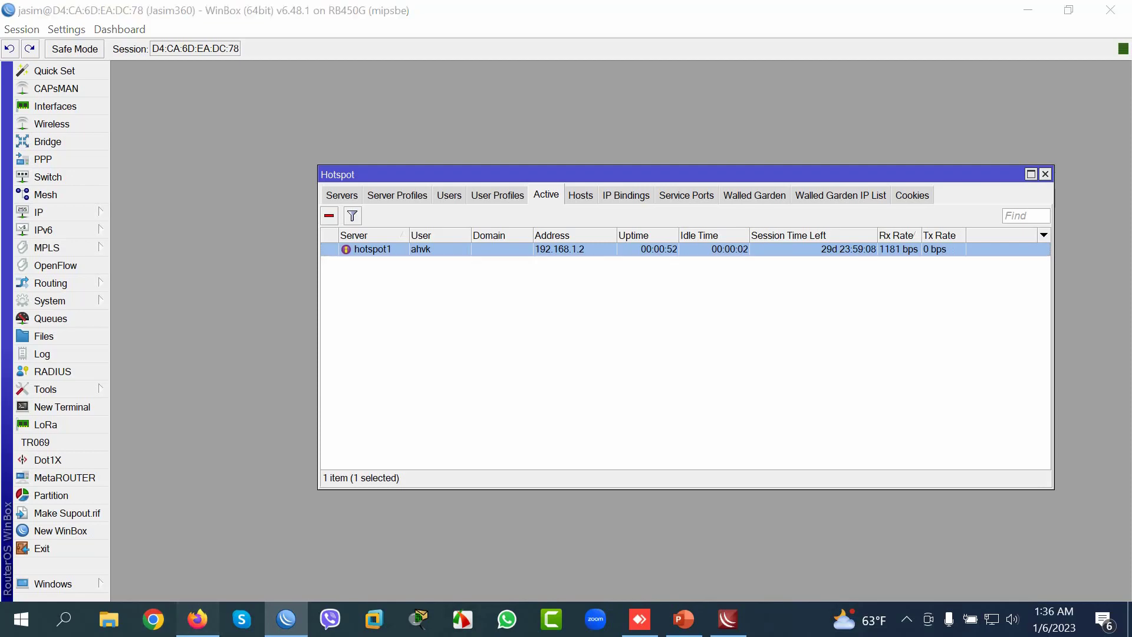
left_click(197, 620)
Step: Load YouTube in a new Firefox tab, then return to M-Tik VG's list of 25 voucher users
left_click(813, 44)
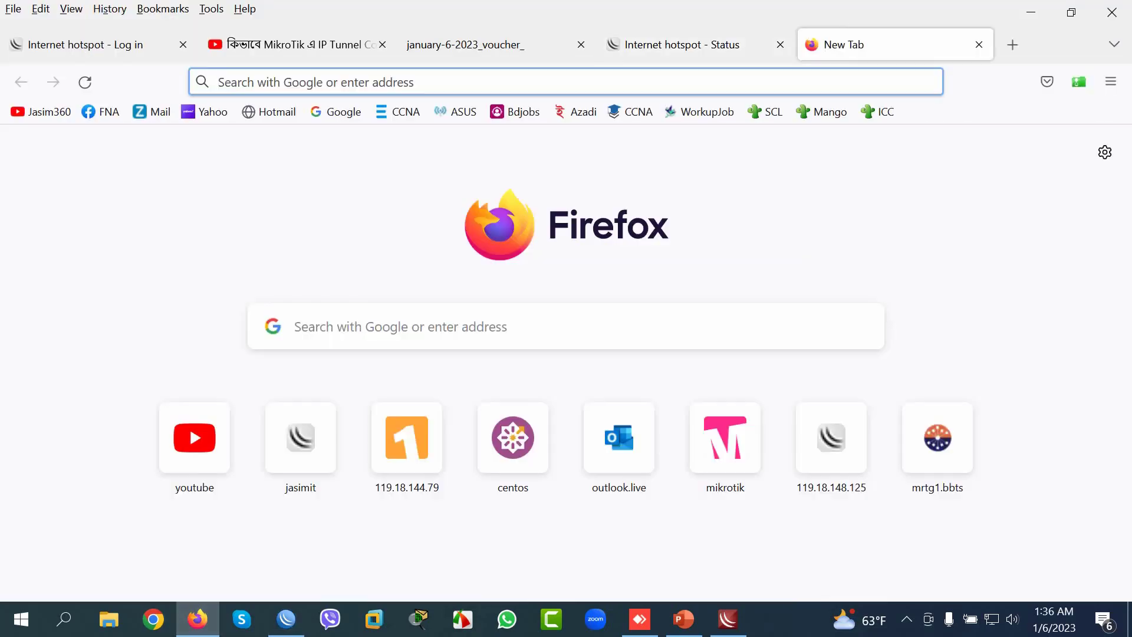
left_click(195, 437)
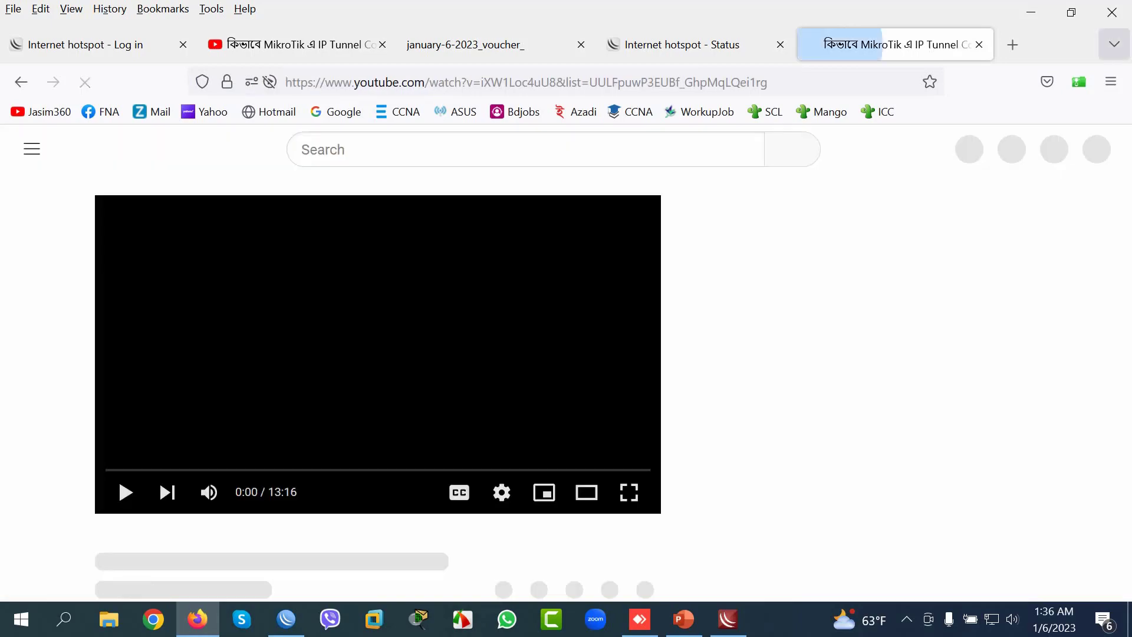
key("alt+Tab")
key("alt+Tab")
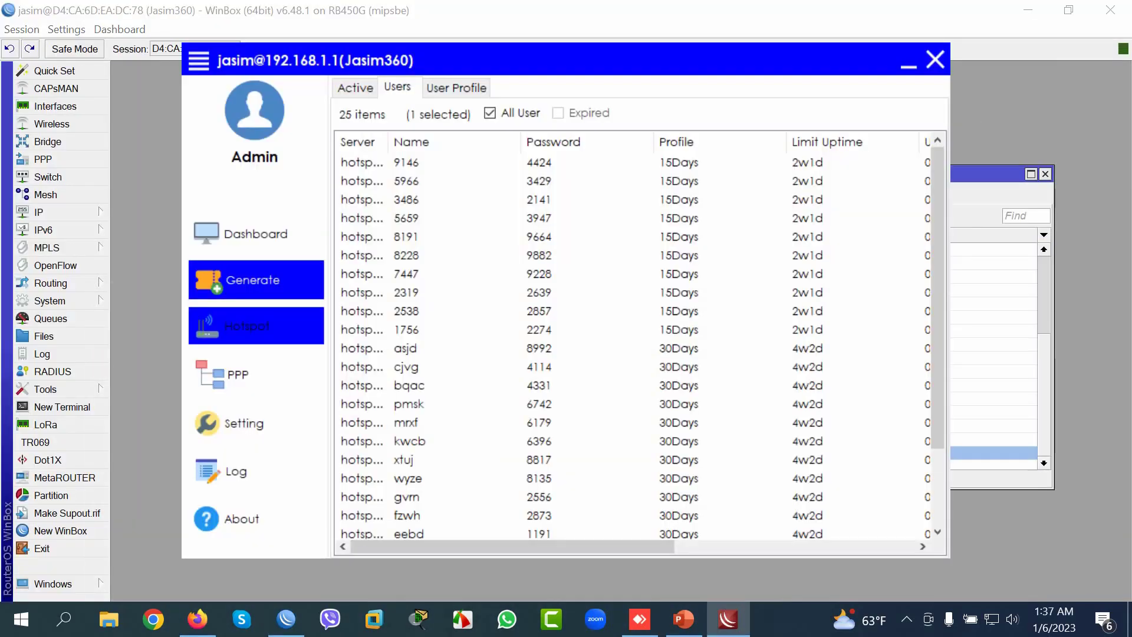